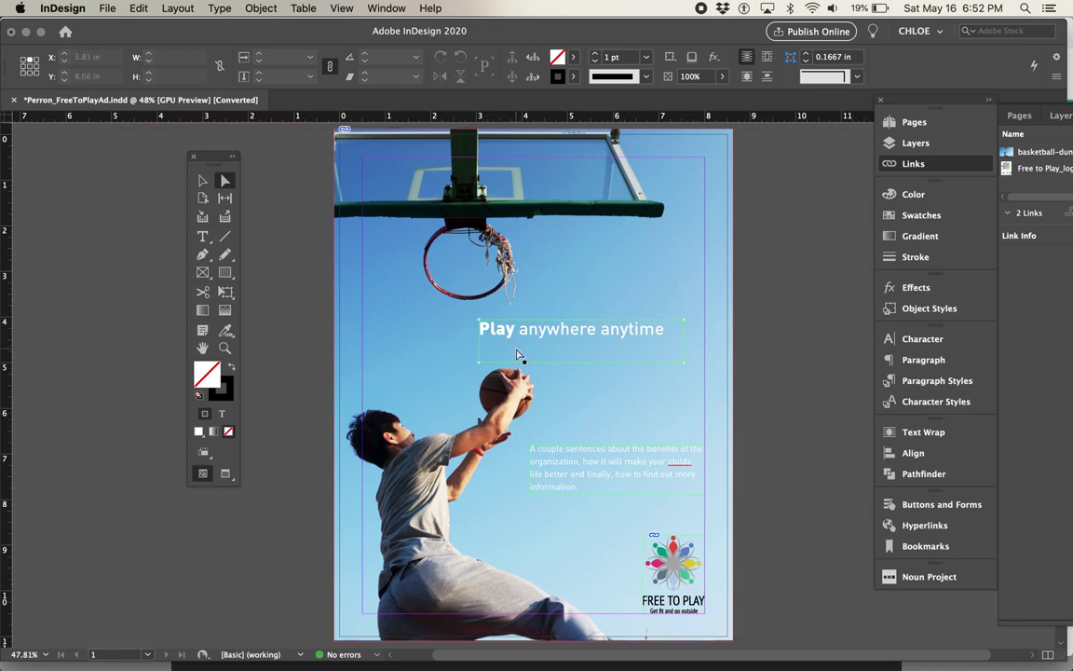
Preview the ad layout without guides and frame edges, and return to the normal editing view.
{"action": "key", "text": "v"}
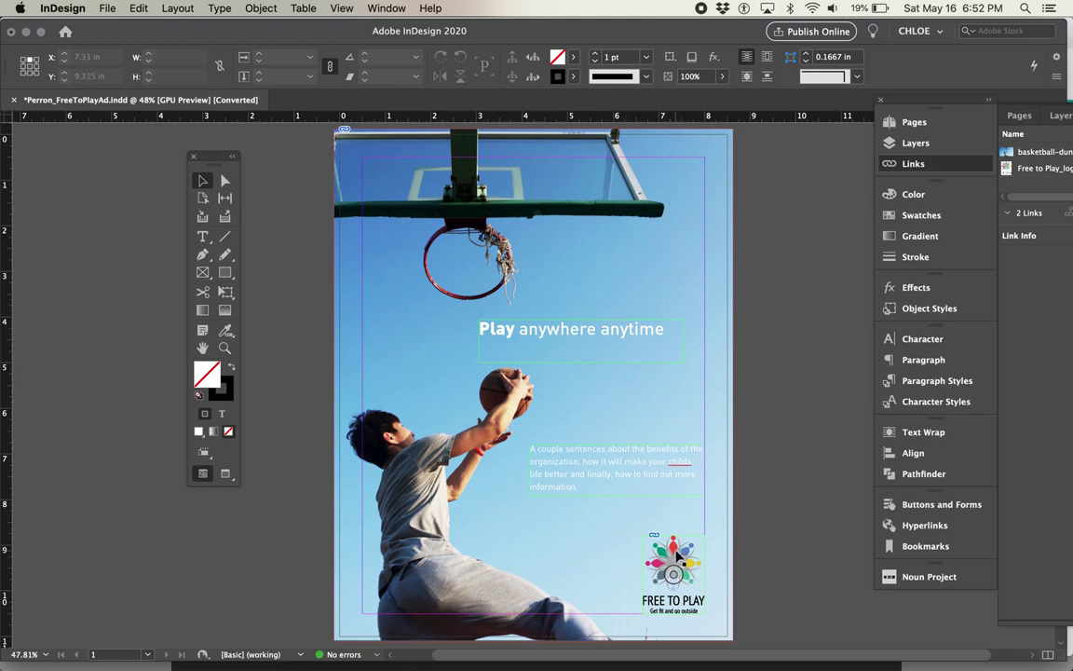
{"action": "key", "text": "w"}
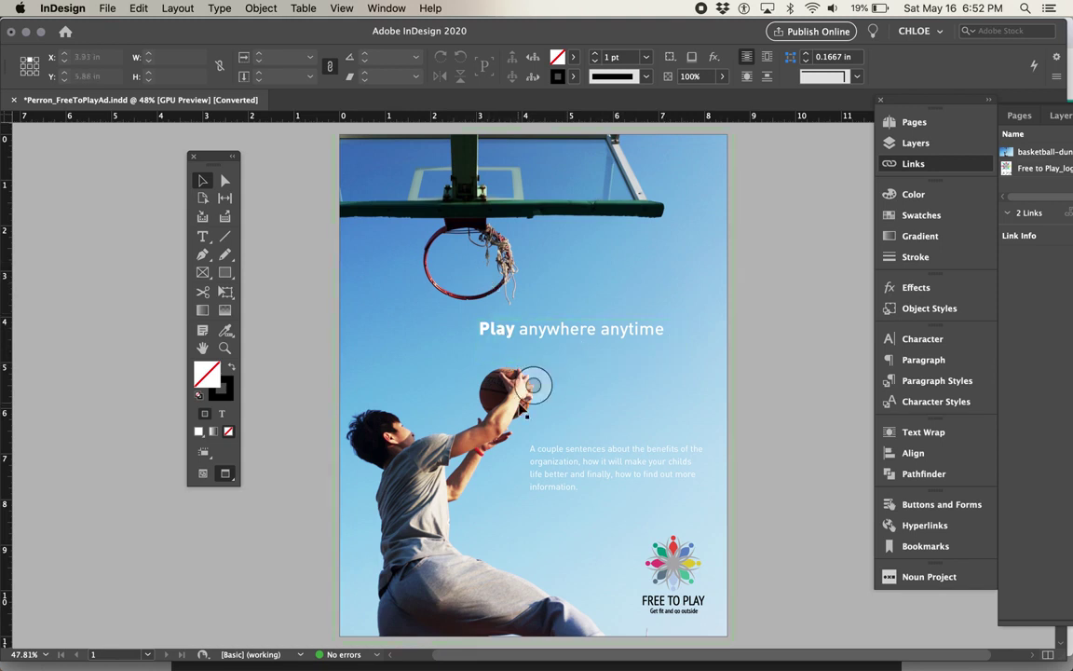
{"action": "key", "text": "w"}
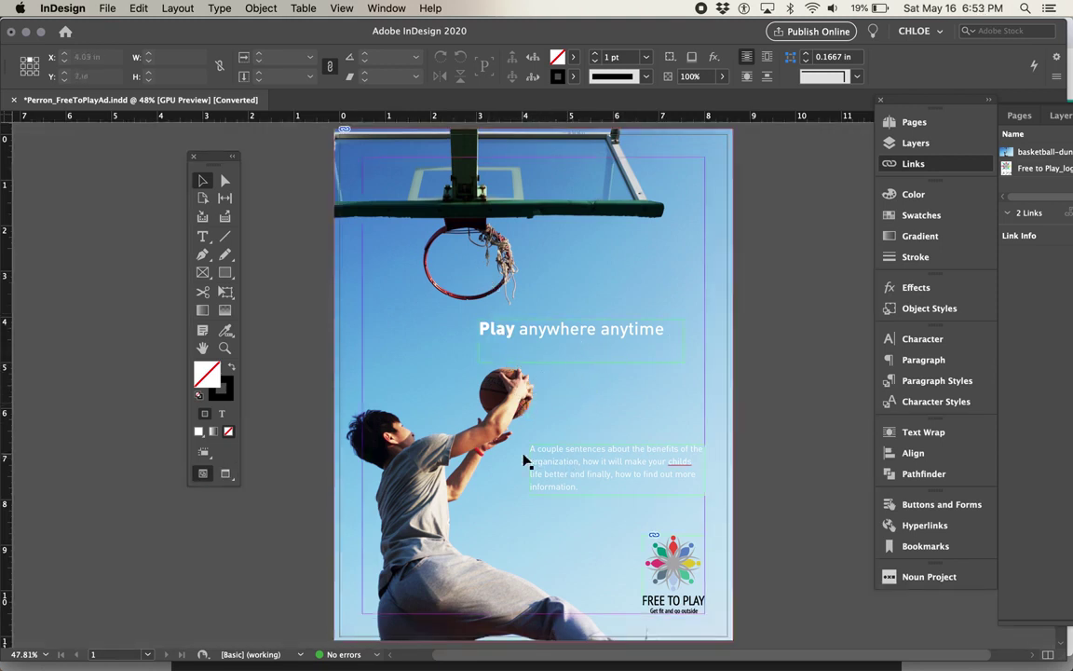
Shift the basketball photo to the right inside its frame until the backboard is roughly centered on the page, at about X+ 4.489 in.
{"action": "left_click", "coordinate": [521, 385]}
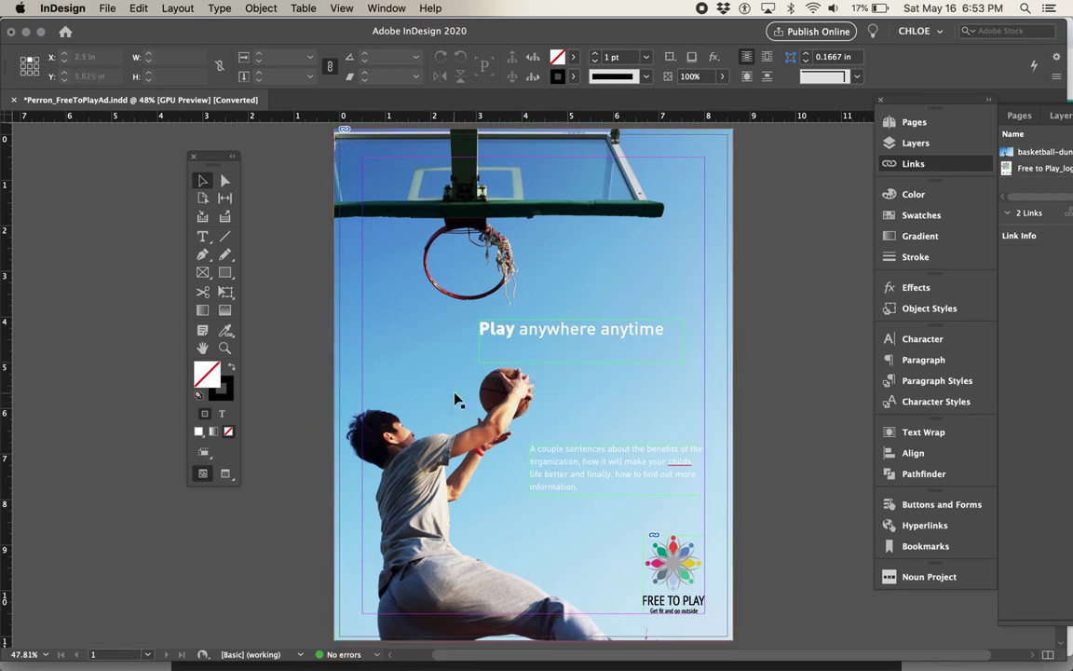
{"action": "key", "text": "shift+Right"}
{"action": "key", "text": "shift+Right"}
{"action": "key", "text": "shift+Right"}
{"action": "key", "text": "shift+Right"}
{"action": "key", "text": "shift+Right"}
{"action": "key", "text": "shift+Right"}
{"action": "key", "text": "shift+Right"}
{"action": "key", "text": "shift+Right"}
{"action": "key", "text": "shift+Right"}
{"action": "key", "text": "shift+Right"}
{"action": "key", "text": "shift+Right"}
{"action": "key", "text": "shift+Right"}
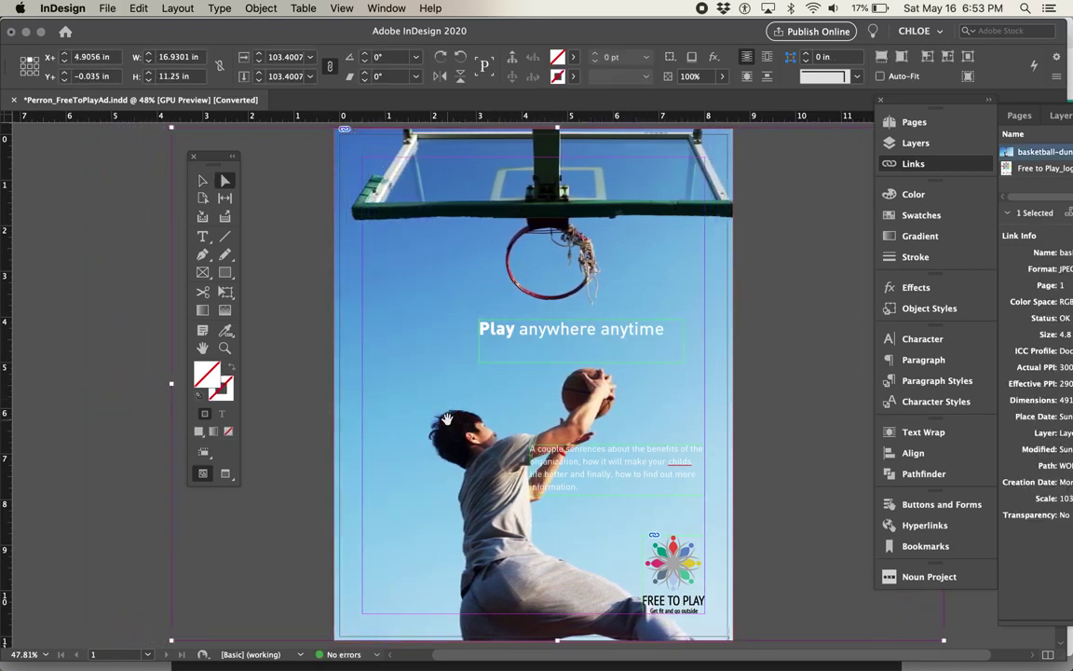
{"action": "key", "text": "shift+Left"}
{"action": "key", "text": "shift+Left"}
{"action": "key", "text": "shift+Left"}
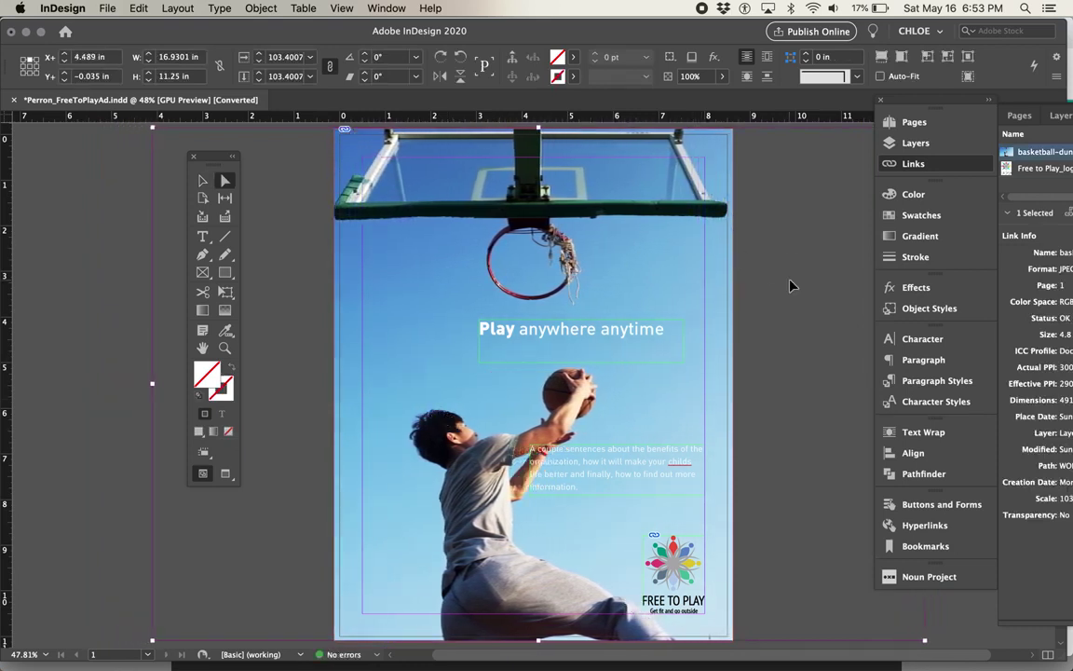
Center the headline text within its frame and align the frame to the page's horizontal center.
{"action": "key", "text": "v"}
{"action": "left_click", "coordinate": [641, 341]}
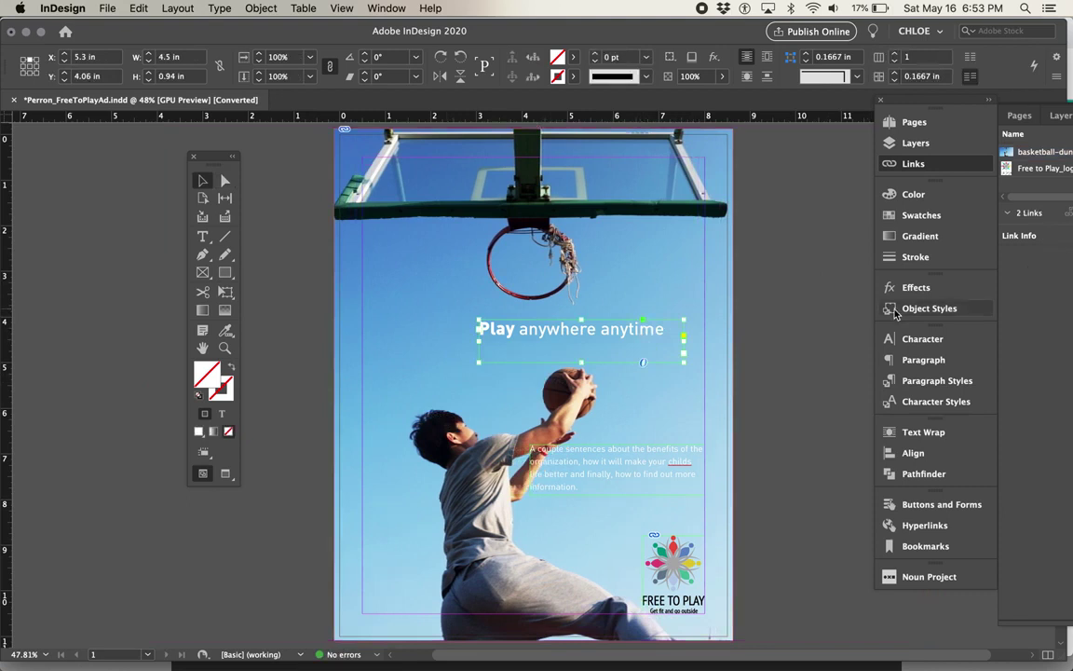
{"action": "left_click", "coordinate": [920, 360]}
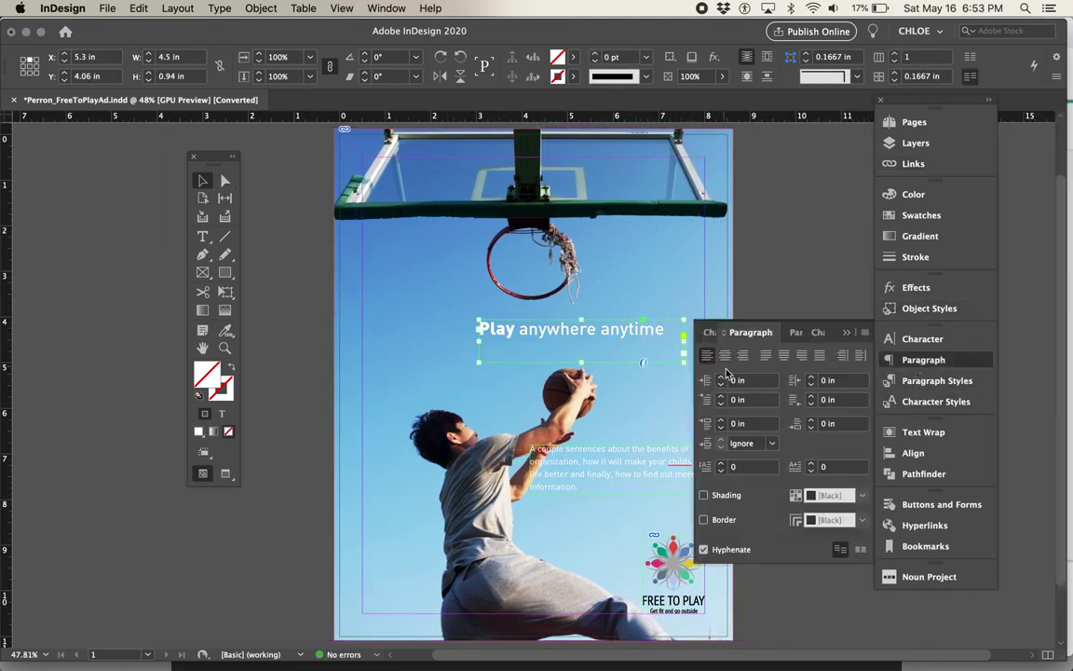
{"action": "left_click", "coordinate": [728, 362]}
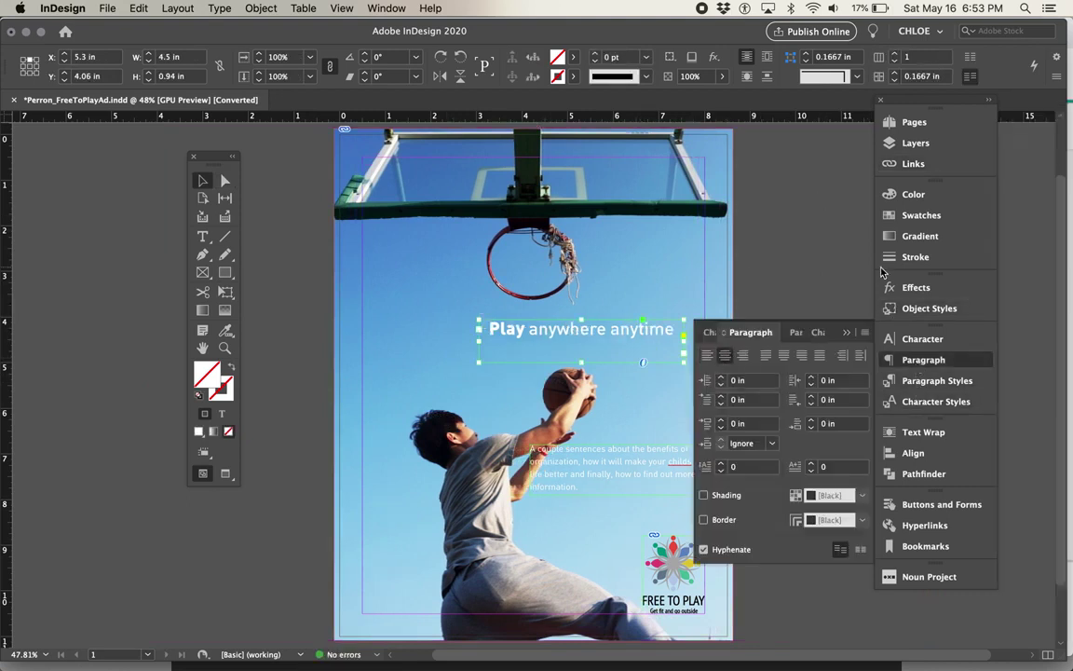
{"action": "left_click", "coordinate": [917, 453]}
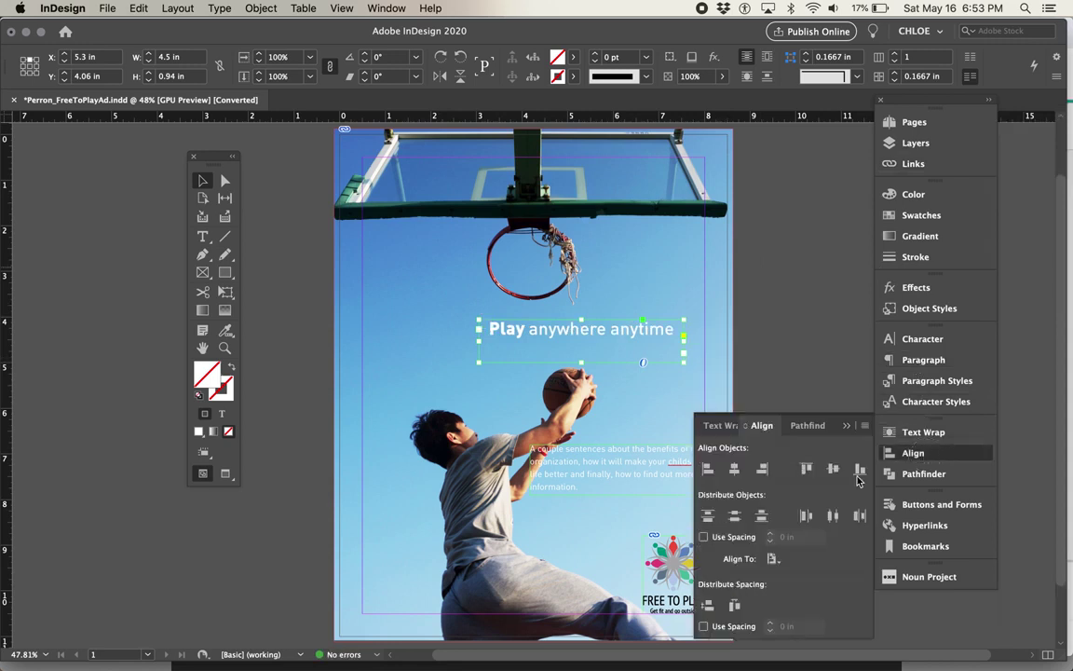
{"action": "left_click", "coordinate": [772, 558]}
{"action": "left_click", "coordinate": [829, 603]}
{"action": "left_click", "coordinate": [734, 468]}
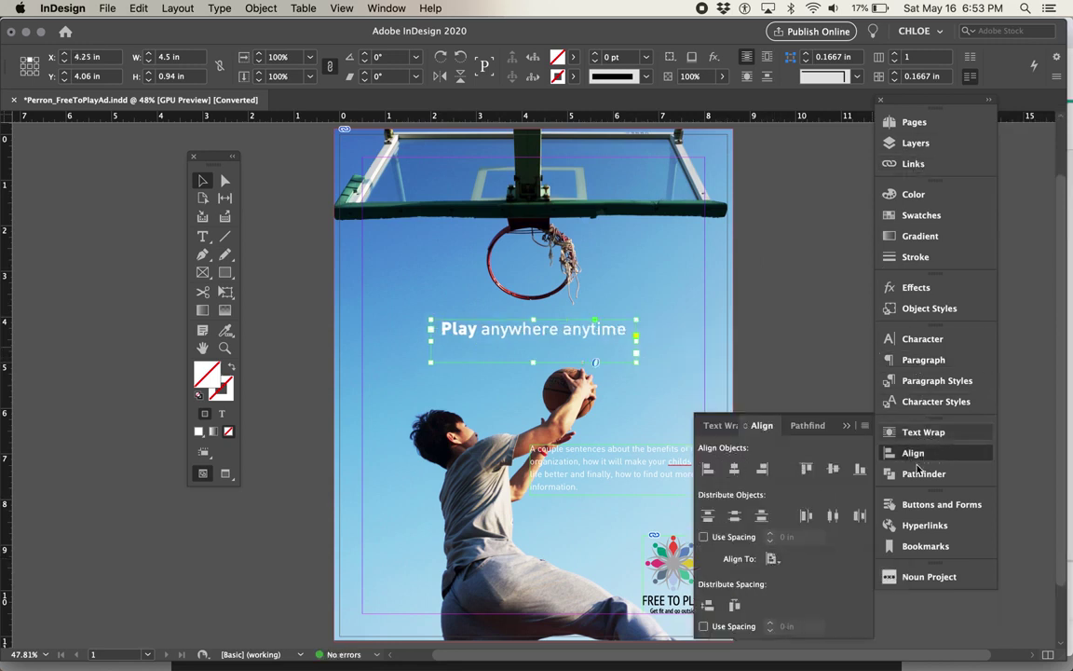
{"action": "left_click", "coordinate": [388, 8]}
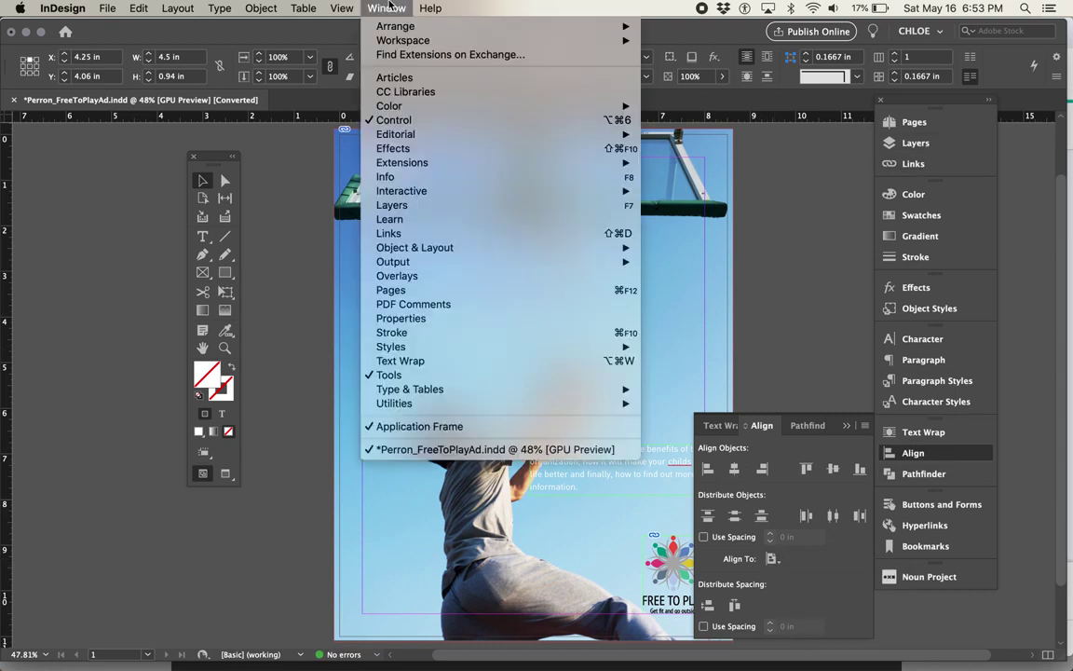
{"action": "mouse_move", "coordinate": [415, 247]}
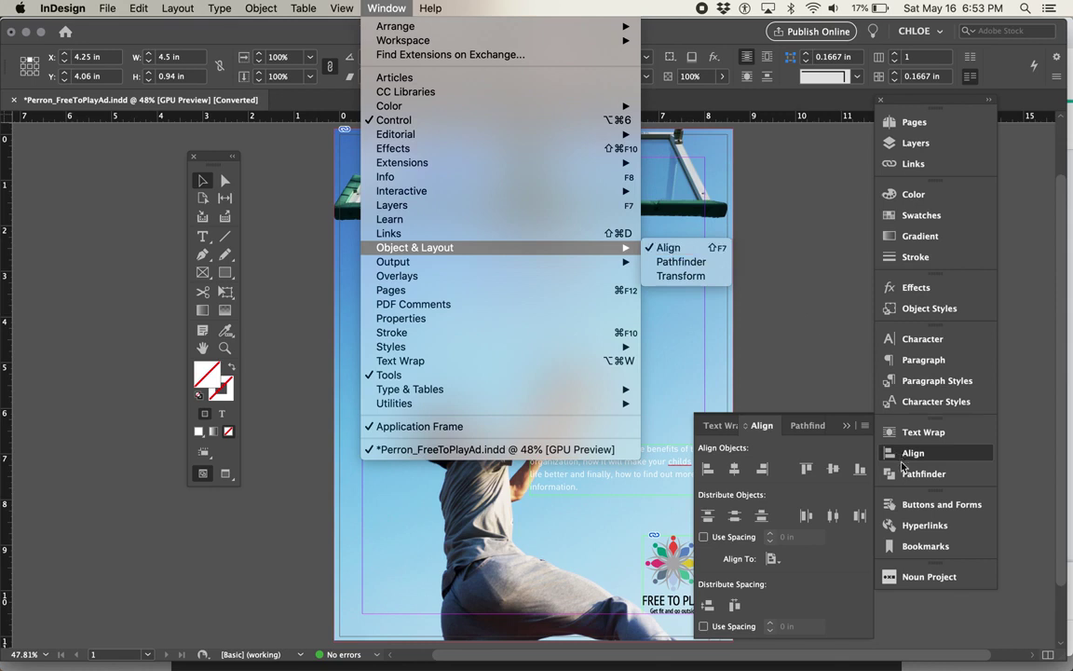
{"action": "left_click", "coordinate": [820, 410]}
{"action": "left_click", "coordinate": [816, 412]}
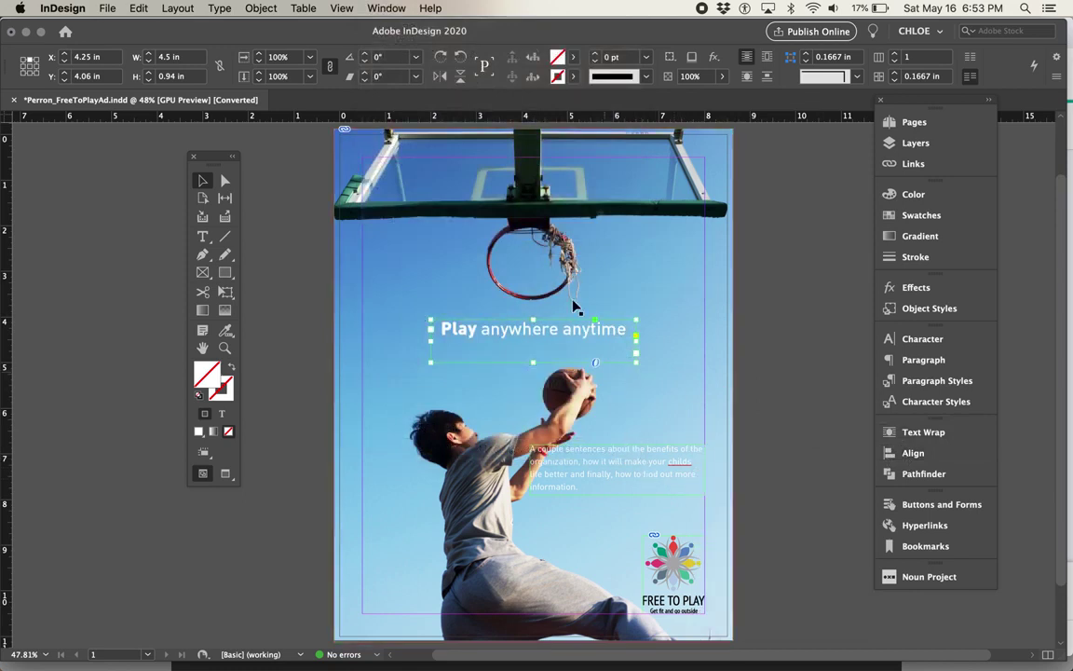
Center the body paragraph's text within its frame and align that frame to the page's horizontal center.
{"action": "left_click", "coordinate": [605, 461]}
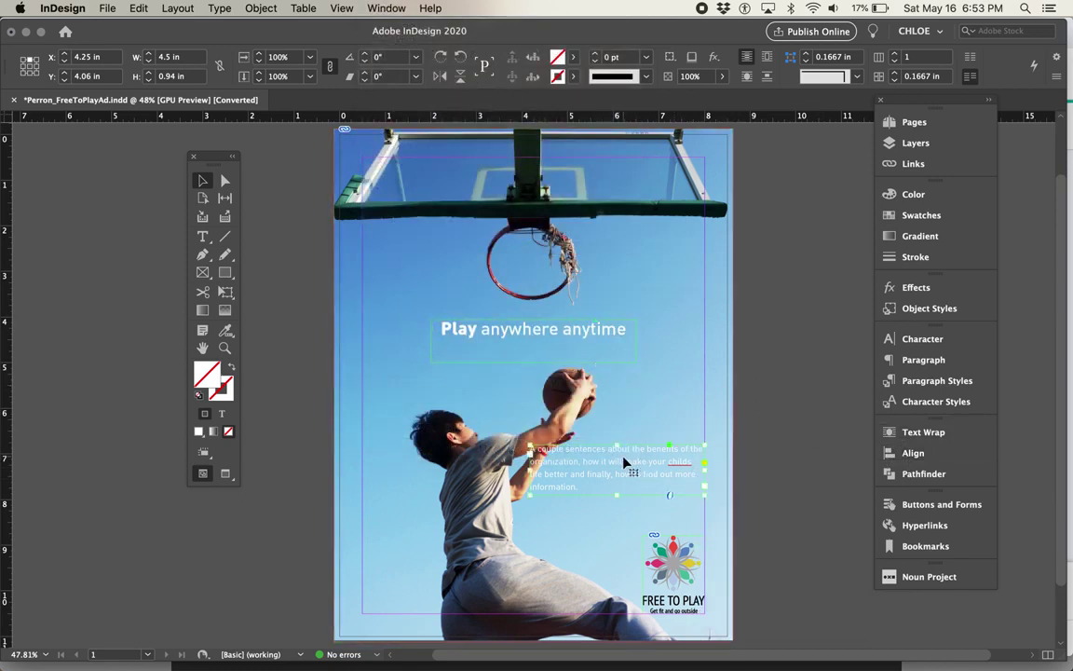
{"action": "left_click", "coordinate": [915, 362]}
{"action": "left_click", "coordinate": [725, 356]}
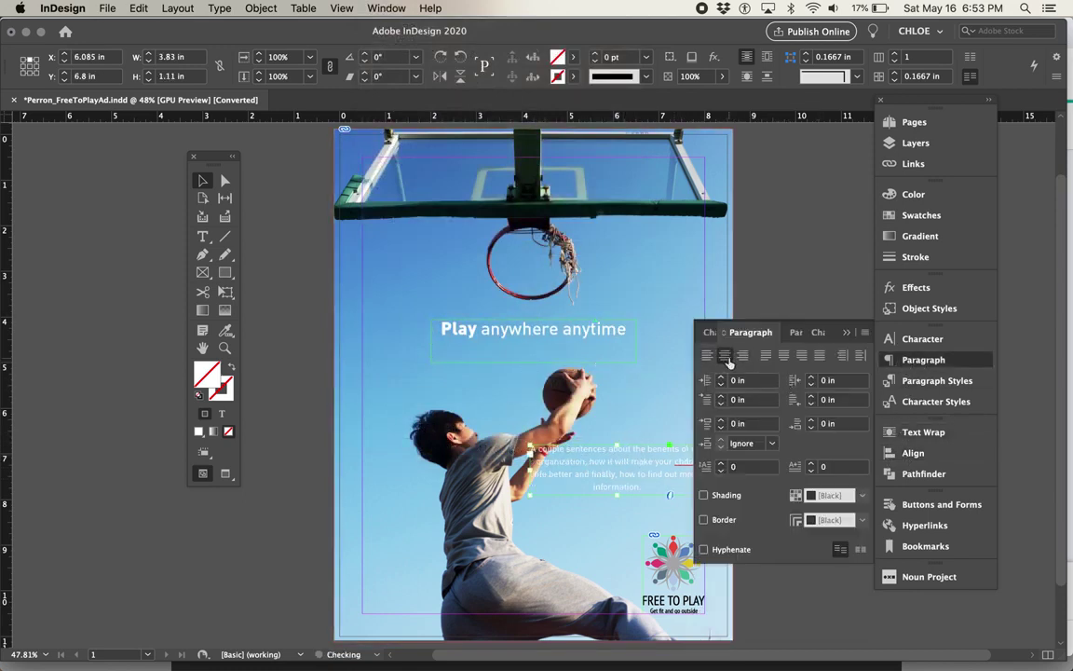
{"action": "left_click", "coordinate": [911, 452]}
{"action": "left_click", "coordinate": [734, 468]}
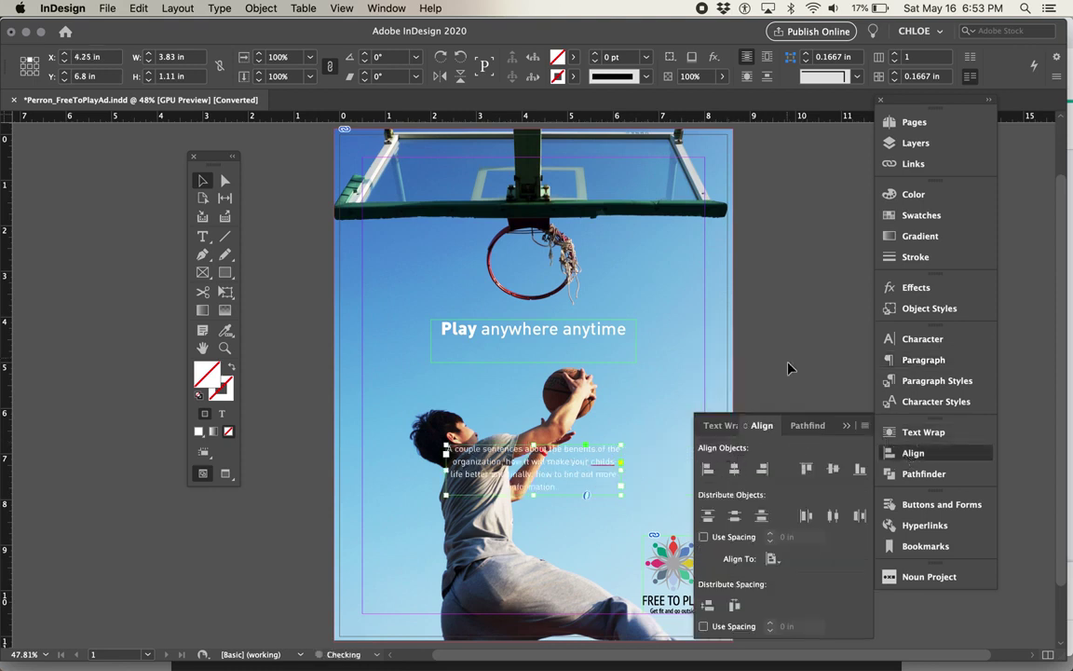
Hide the panels and move the body text frame up so it sits directly below the headline.
{"action": "left_click", "coordinate": [637, 447]}
{"action": "key", "text": "Tab"}
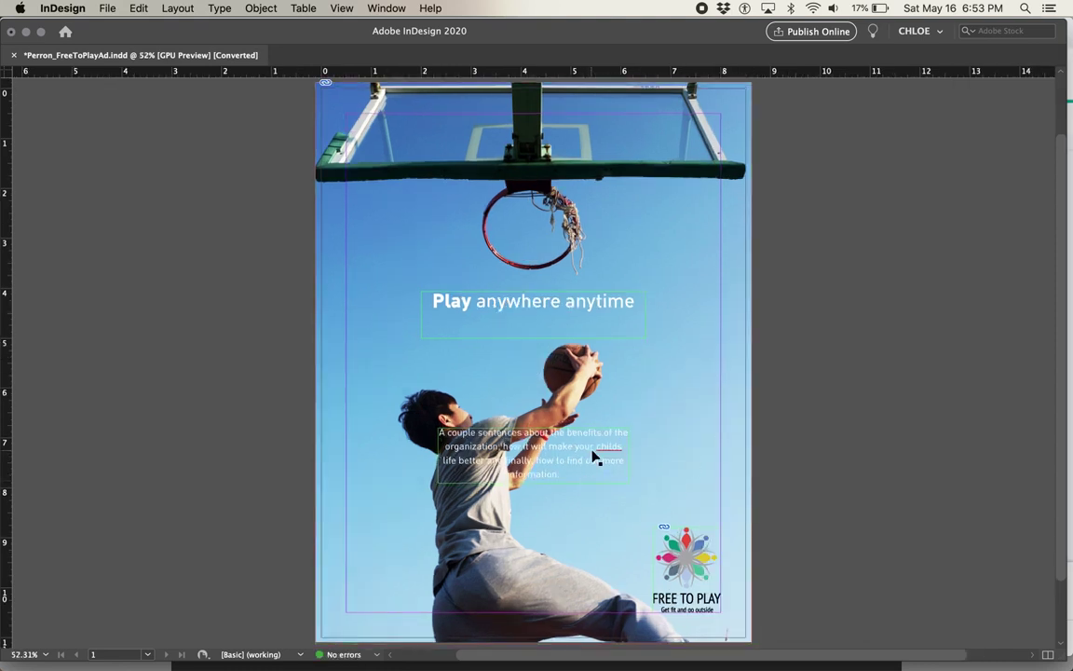
{"action": "left_click_drag", "start_coordinate": [594, 438], "coordinate": [593, 330]}
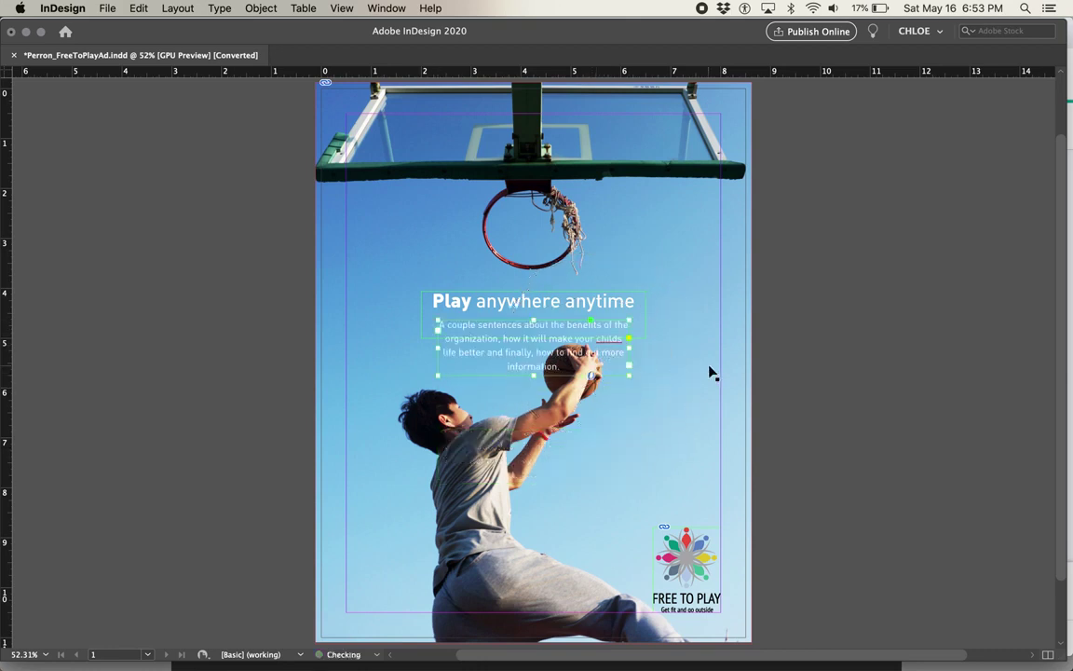
Widen the body text frame on both sides to about 6.06 in and center it horizontally on the page.
{"action": "left_click", "coordinate": [503, 326]}
{"action": "left_click_drag", "start_coordinate": [438, 348], "coordinate": [394, 349]}
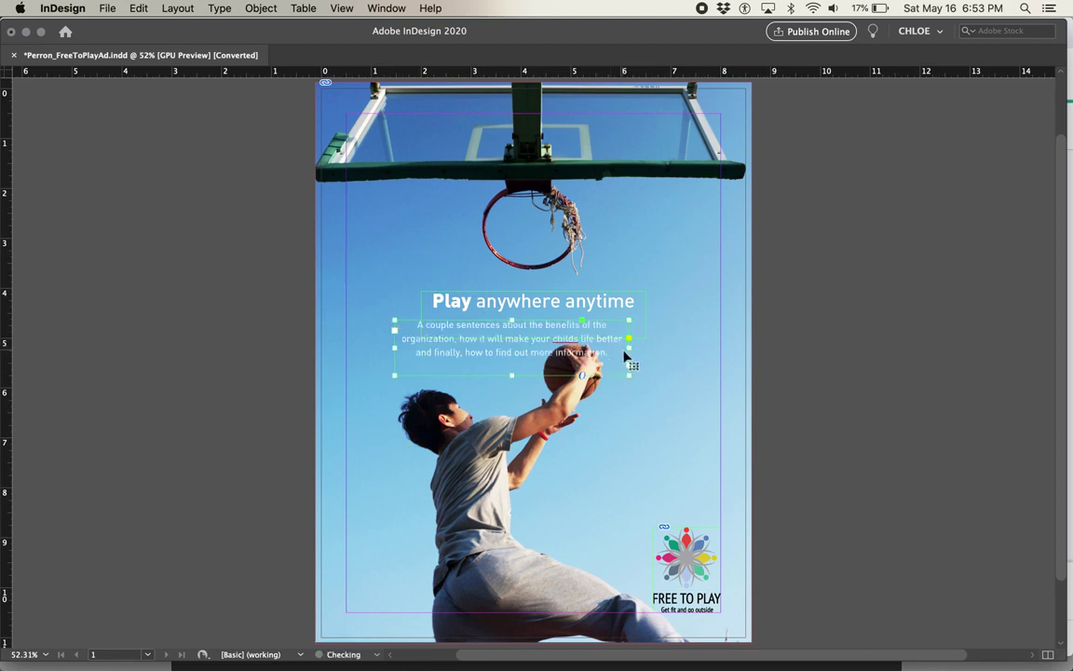
{"action": "left_click_drag", "start_coordinate": [633, 350], "coordinate": [695, 351]}
{"action": "key", "text": "Tab"}
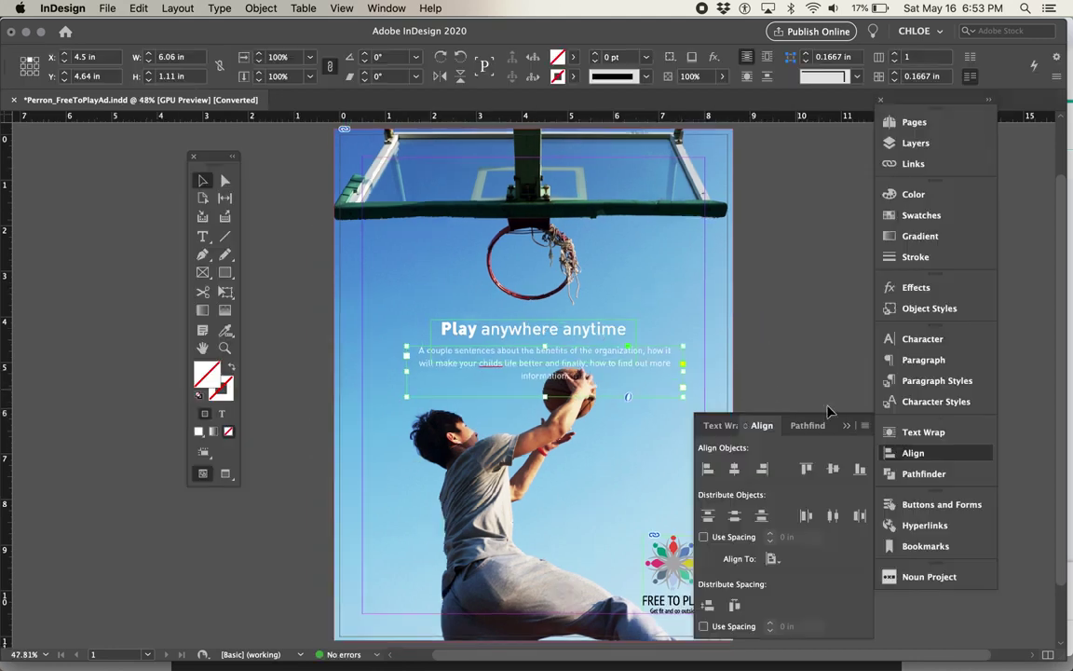
{"action": "left_click", "coordinate": [734, 468]}
Widen the body text frame to about 6.47 in so the paragraph fits on two lines, keeping it centered on the page.
{"action": "left_click", "coordinate": [573, 331]}
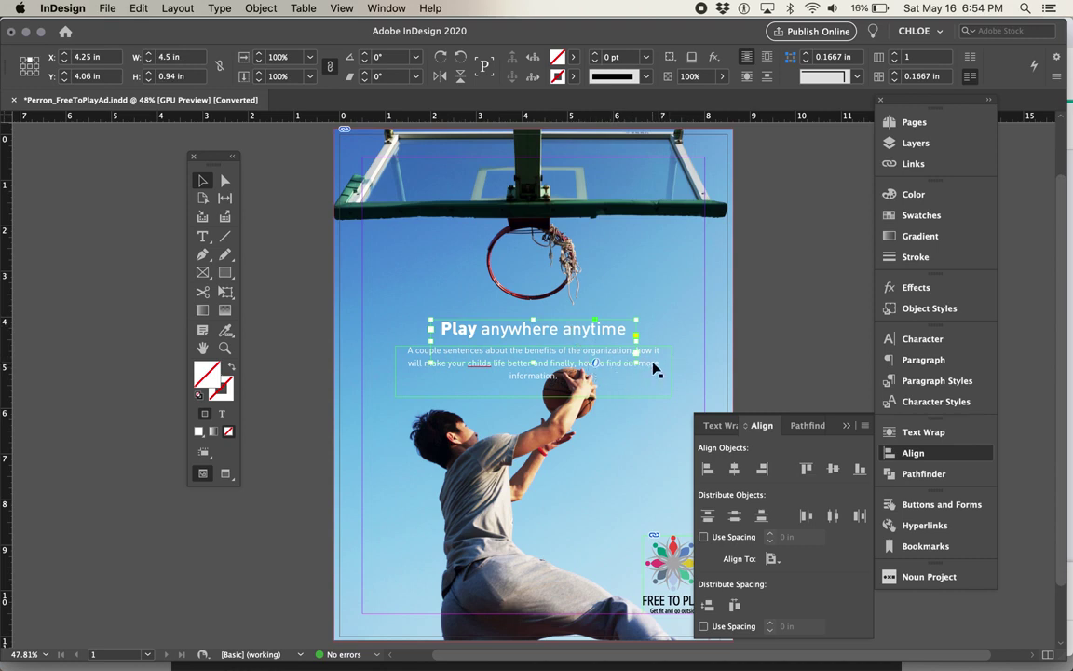
{"action": "left_click", "coordinate": [485, 352]}
{"action": "left_click_drag", "start_coordinate": [681, 372], "coordinate": [691, 372]}
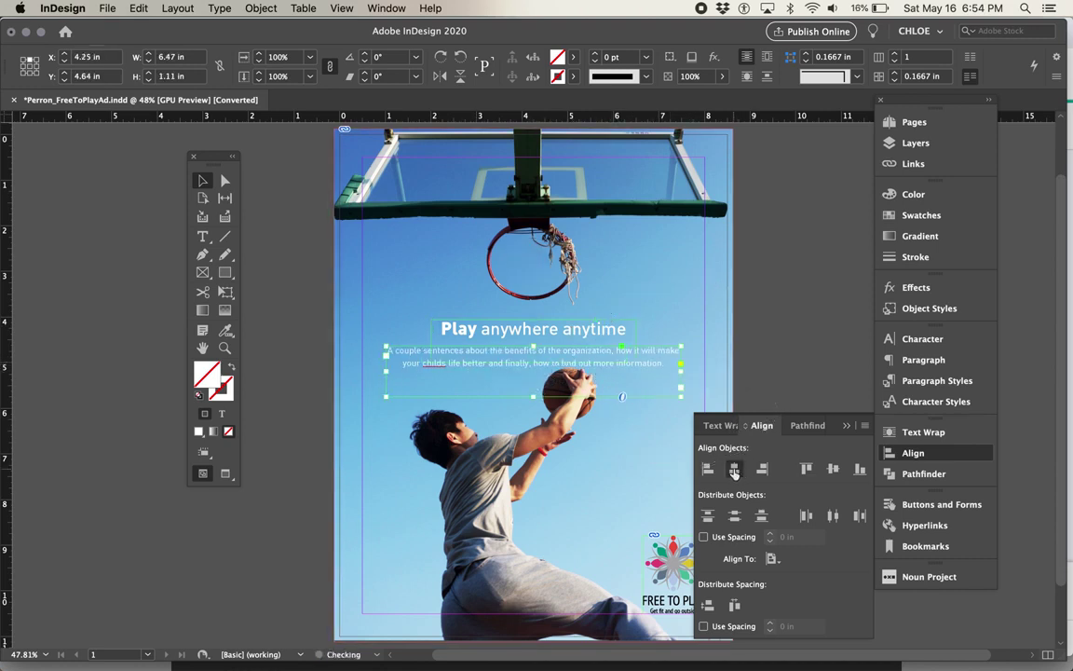
{"action": "left_click", "coordinate": [759, 349]}
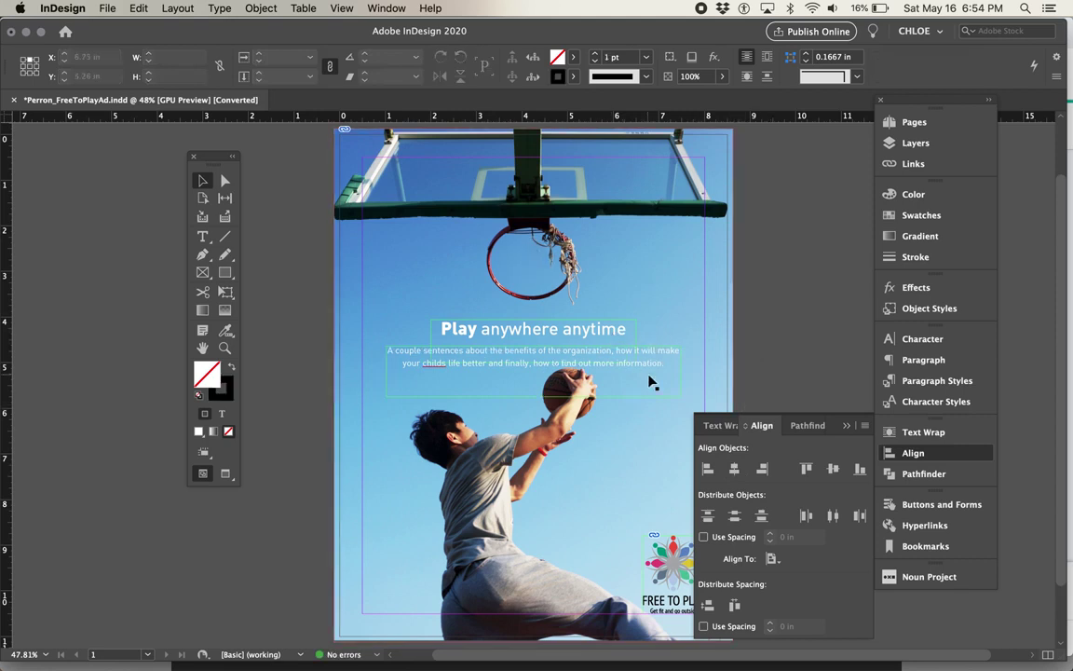
Widen the headline frame to about 6.44 in to match the body text, and center it horizontally using Align to Page.
{"action": "left_click", "coordinate": [772, 558]}
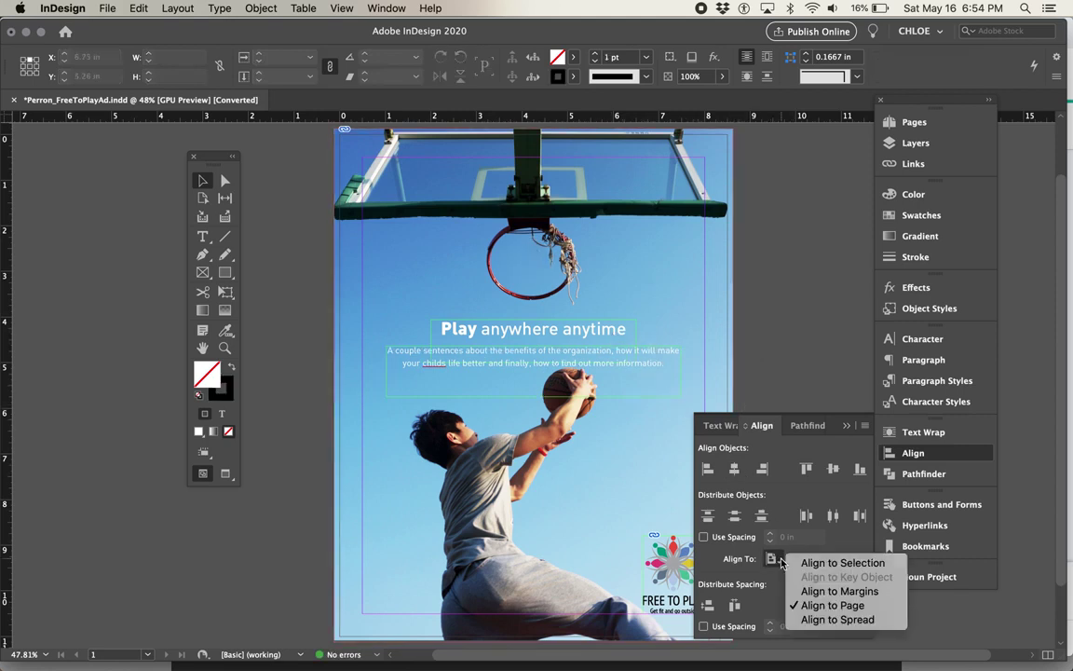
{"action": "left_click", "coordinate": [796, 606]}
{"action": "left_click", "coordinate": [554, 344]}
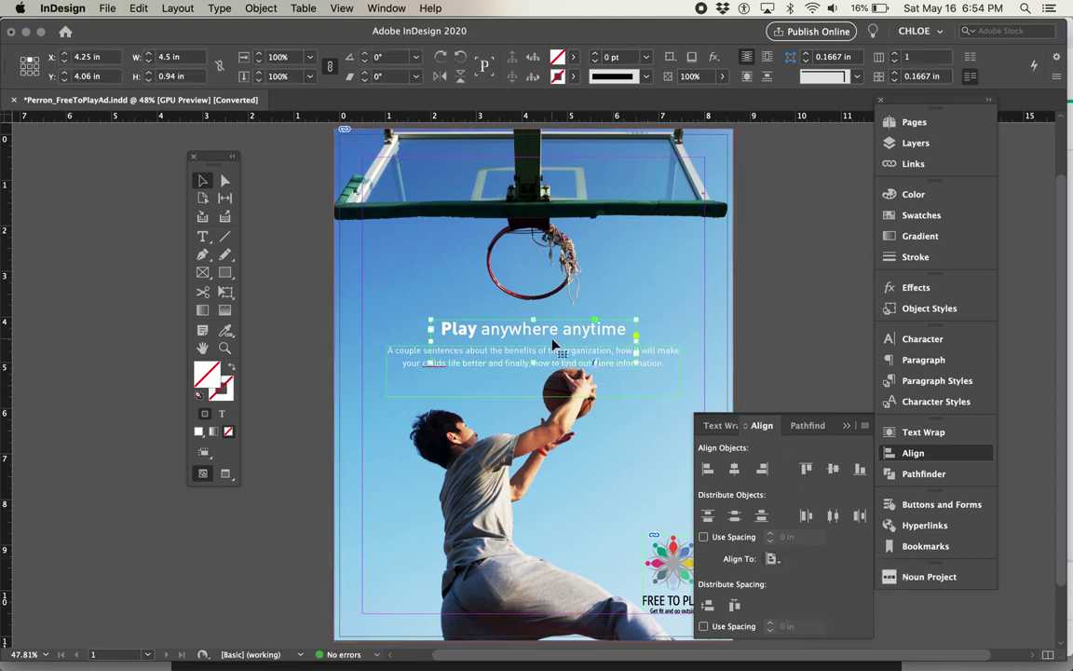
{"action": "left_click_drag", "start_coordinate": [430, 335], "coordinate": [388, 346]}
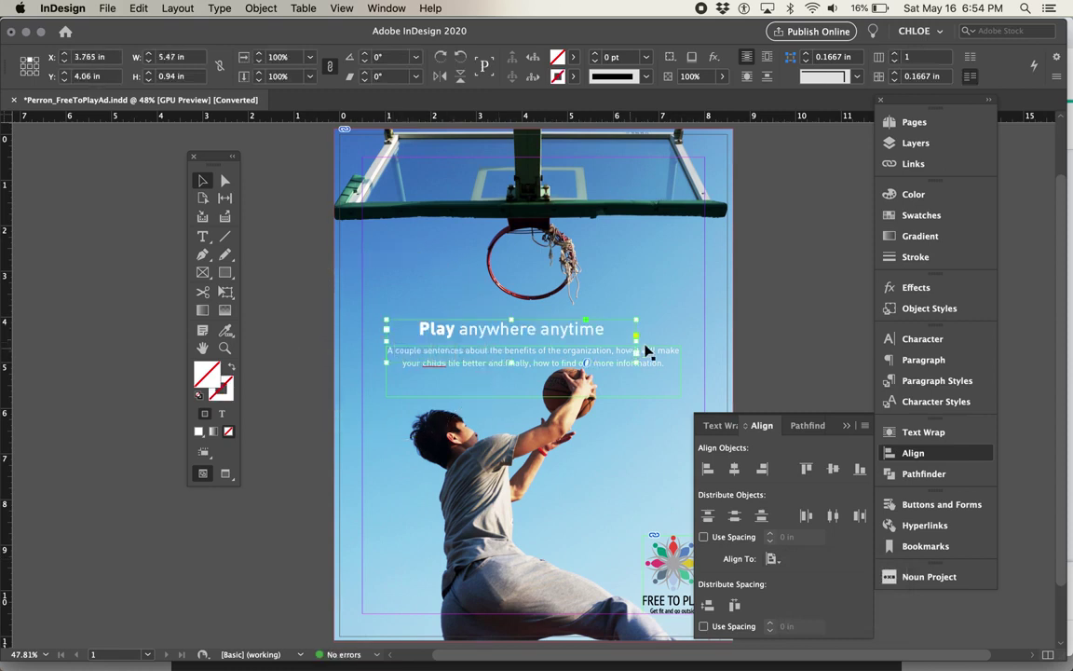
{"action": "left_click_drag", "start_coordinate": [638, 350], "coordinate": [682, 345]}
{"action": "left_click", "coordinate": [734, 469]}
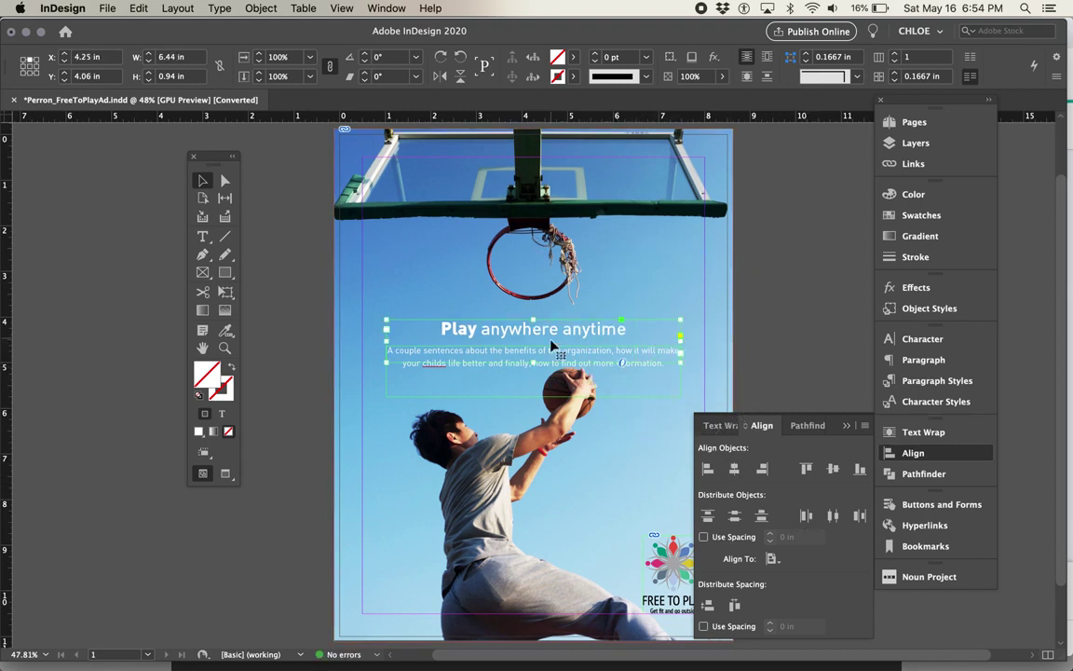
Set the font size of the headline "Play anywhere anytime" to 44 pt so it fills the frame on one line.
{"action": "triple_click", "coordinate": [458, 328]}
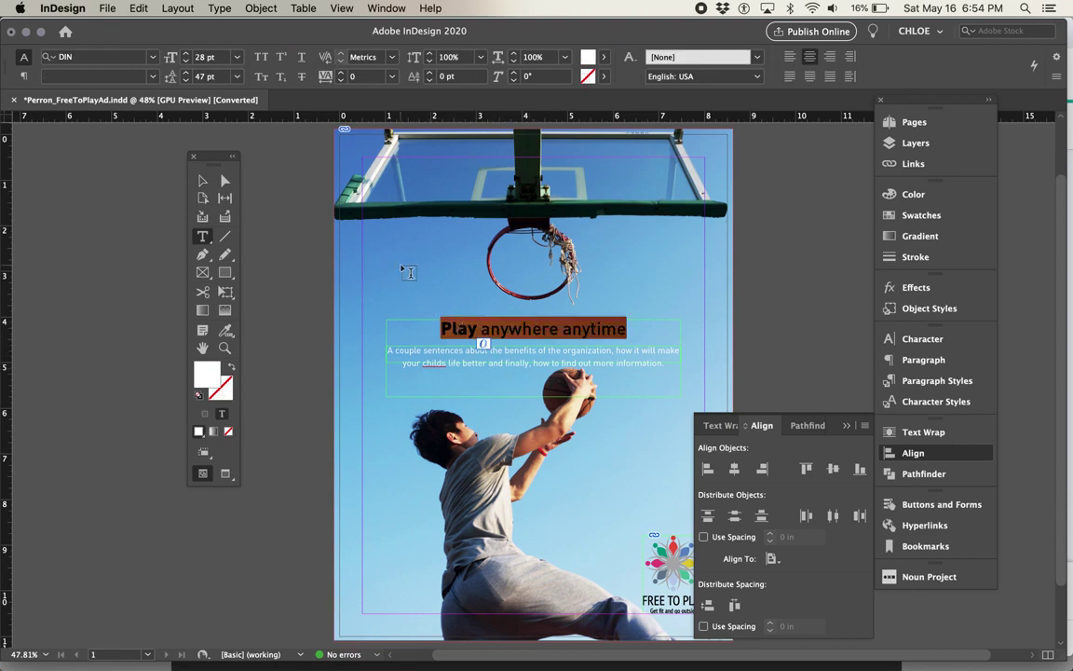
{"action": "left_click", "coordinate": [185, 53]}
{"action": "left_click", "coordinate": [186, 53]}
{"action": "left_click", "coordinate": [186, 53]}
{"action": "left_click", "coordinate": [185, 53]}
{"action": "left_click", "coordinate": [185, 53]}
{"action": "left_click", "coordinate": [186, 53]}
{"action": "left_click", "coordinate": [186, 53]}
{"action": "left_click", "coordinate": [185, 53]}
{"action": "left_click", "coordinate": [186, 53]}
{"action": "left_click", "coordinate": [185, 53]}
{"action": "left_click", "coordinate": [186, 53]}
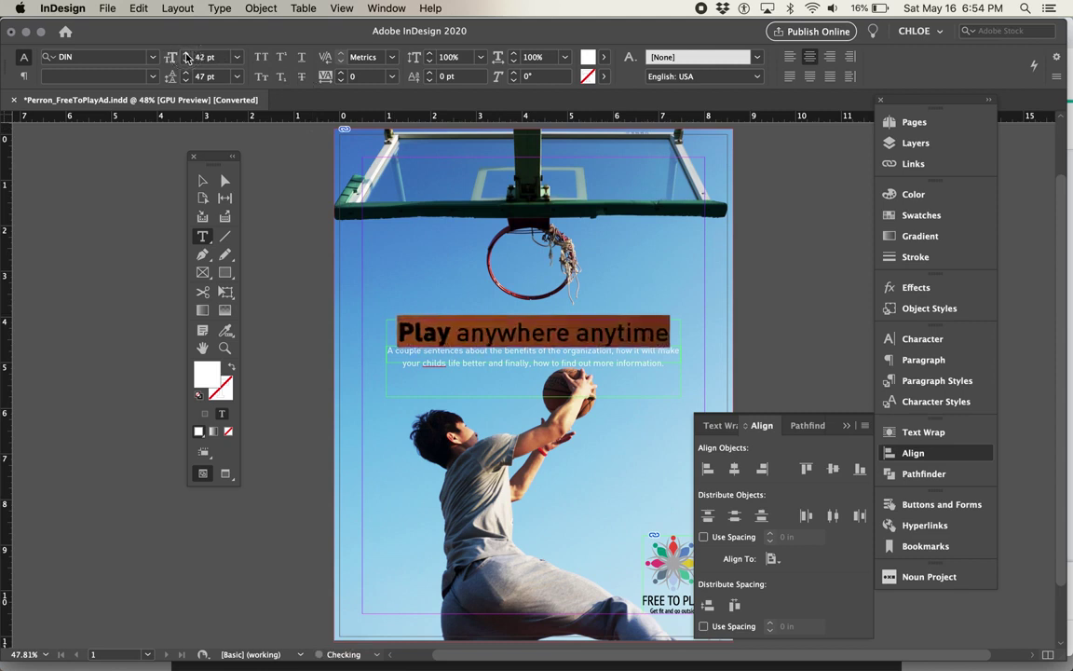
{"action": "left_click", "coordinate": [185, 53]}
{"action": "left_click", "coordinate": [186, 53]}
{"action": "left_click", "coordinate": [186, 53]}
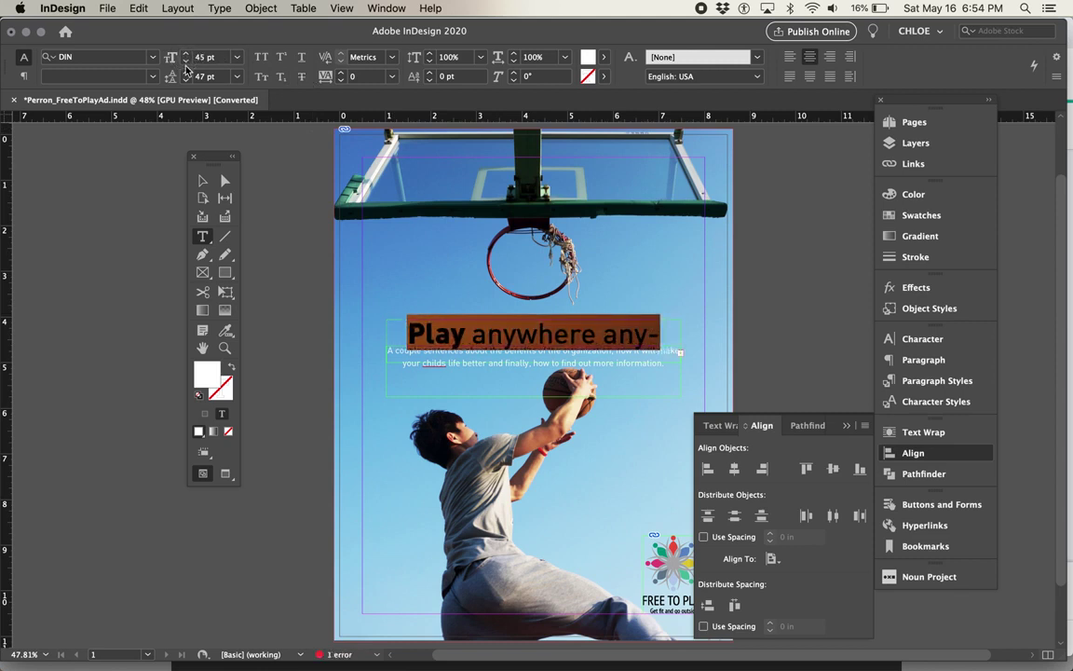
{"action": "left_click", "coordinate": [186, 61]}
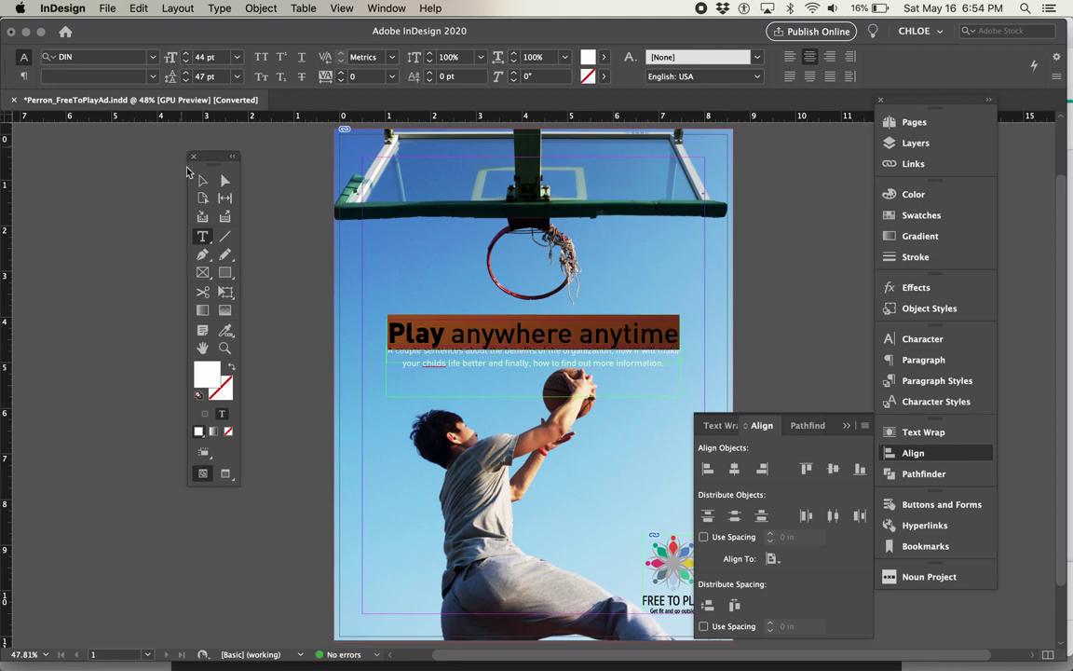
Preview the ad without guides and nudge the headline frame up slightly to separate it from the body text.
{"action": "left_click", "coordinate": [202, 180]}
{"action": "left_click", "coordinate": [353, 298]}
{"action": "key", "text": "w"}
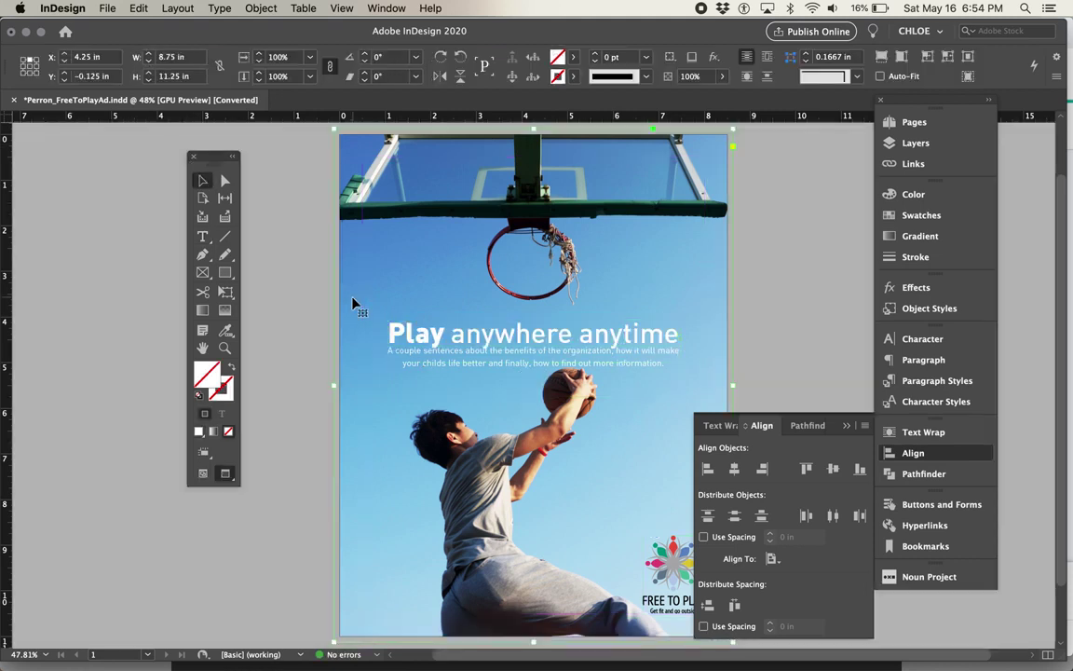
{"action": "left_click", "coordinate": [582, 342]}
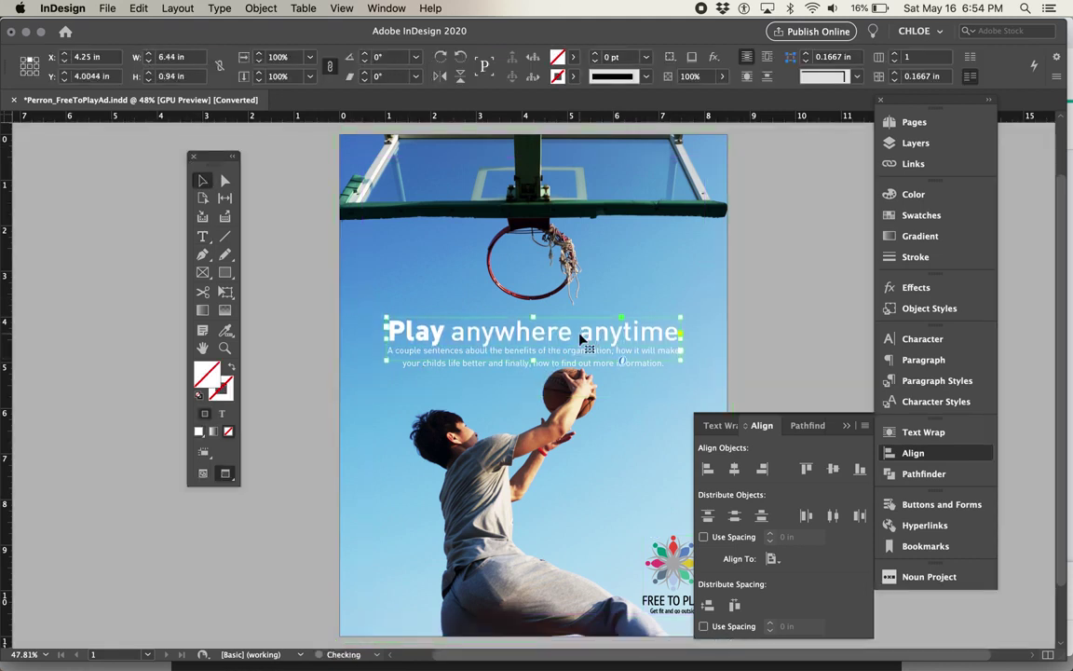
{"action": "left_click", "coordinate": [791, 362]}
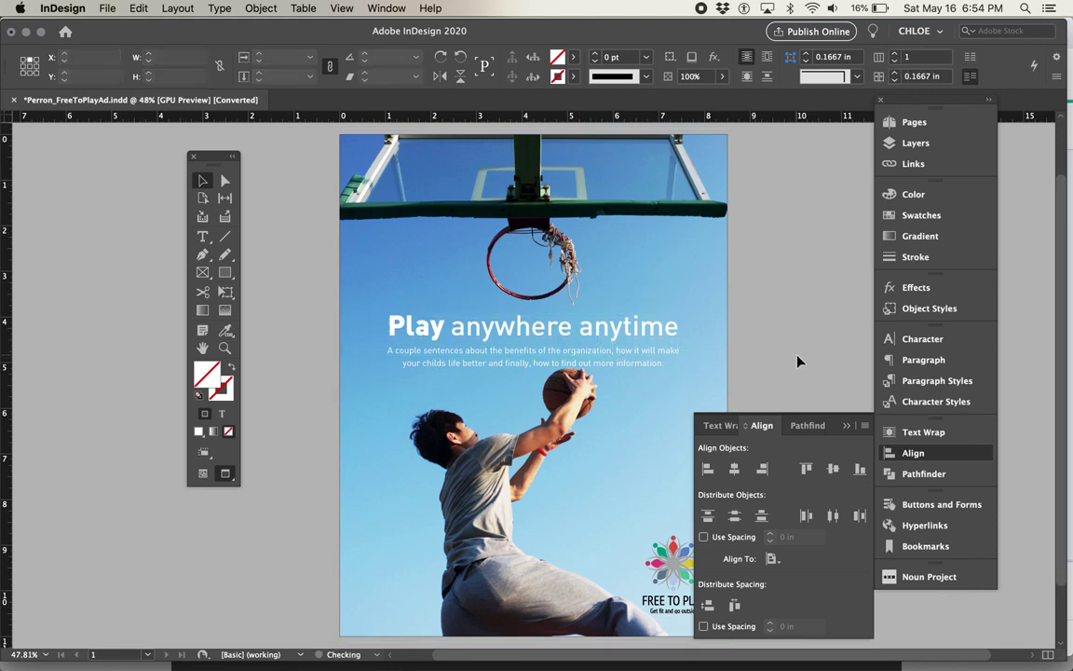
Nudge the headline and body text up together, bringing their combined selection to Y about 3.75 in.
{"action": "left_click", "coordinate": [669, 365]}
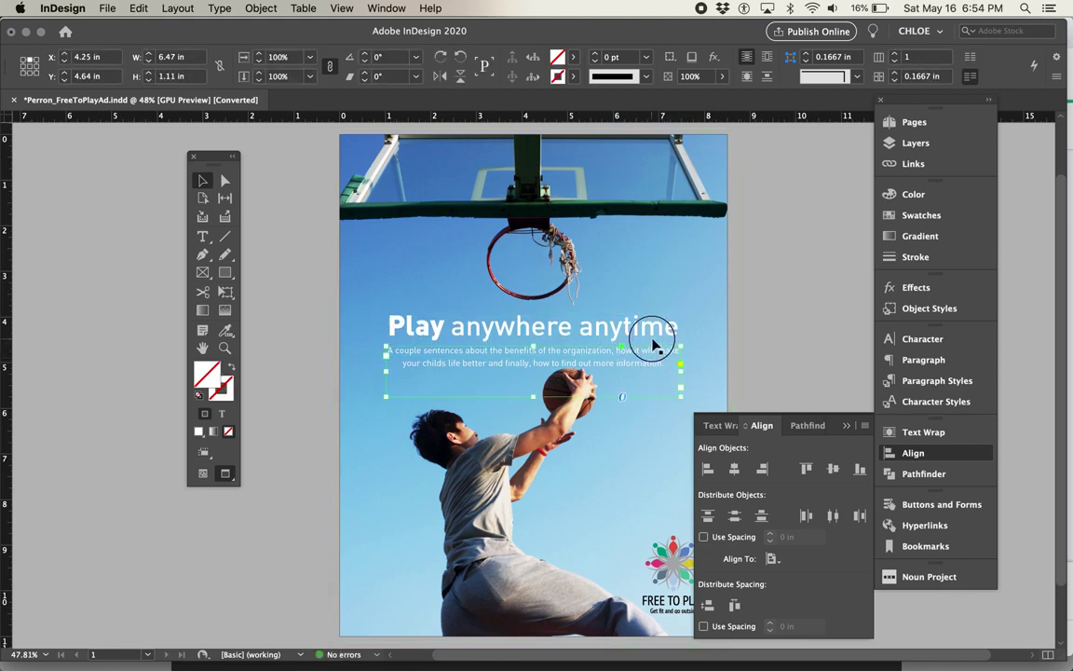
{"action": "key", "text": "shift+Up"}
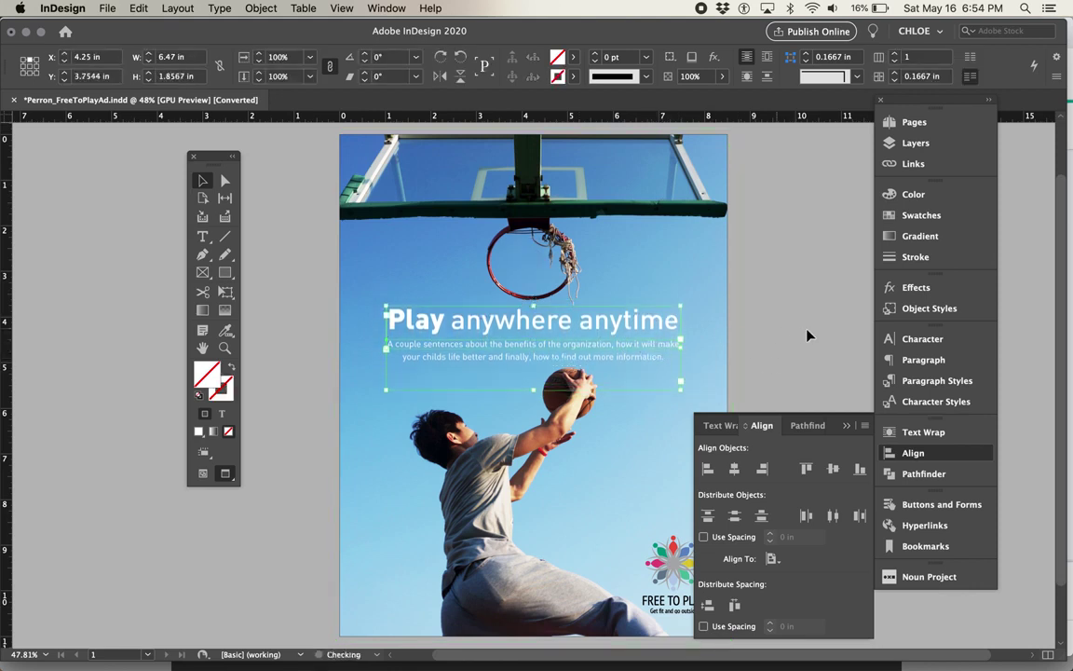
{"action": "left_click", "coordinate": [805, 336]}
Nudge the body text frame up to Y about 4.43 in, closer to the headline, and preview the page.
{"action": "left_click", "coordinate": [634, 359]}
{"action": "key", "text": "Up"}
{"action": "key", "text": "Up"}
{"action": "key", "text": "Up"}
{"action": "key", "text": "Up"}
{"action": "key", "text": "Up"}
{"action": "left_click", "coordinate": [807, 336]}
{"action": "key", "text": "Tab"}
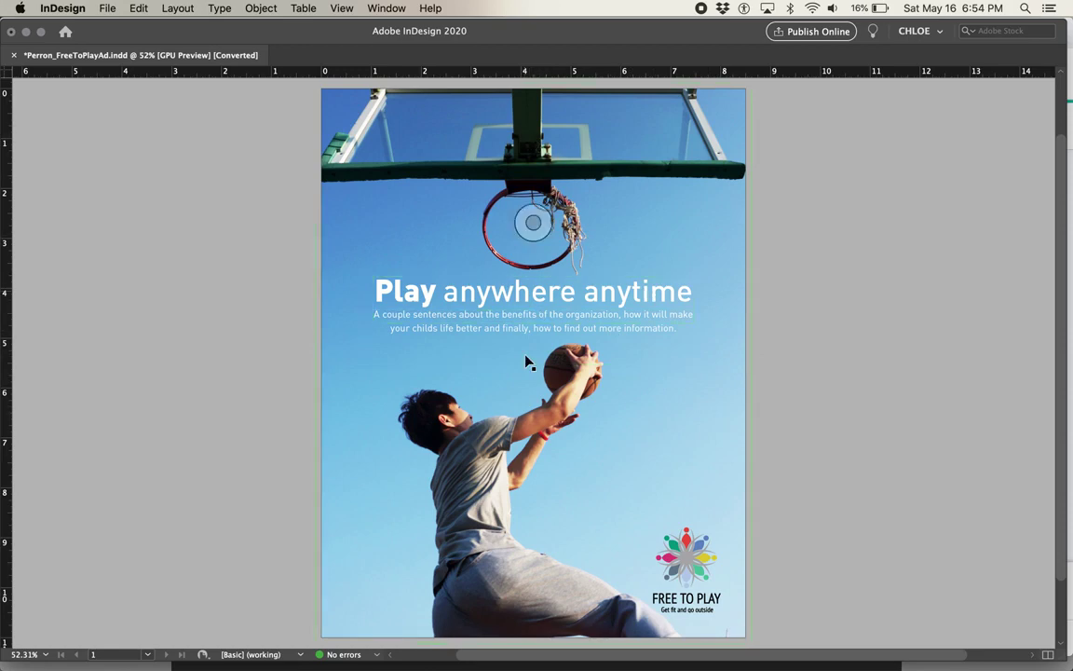
{"action": "key", "text": "Tab"}
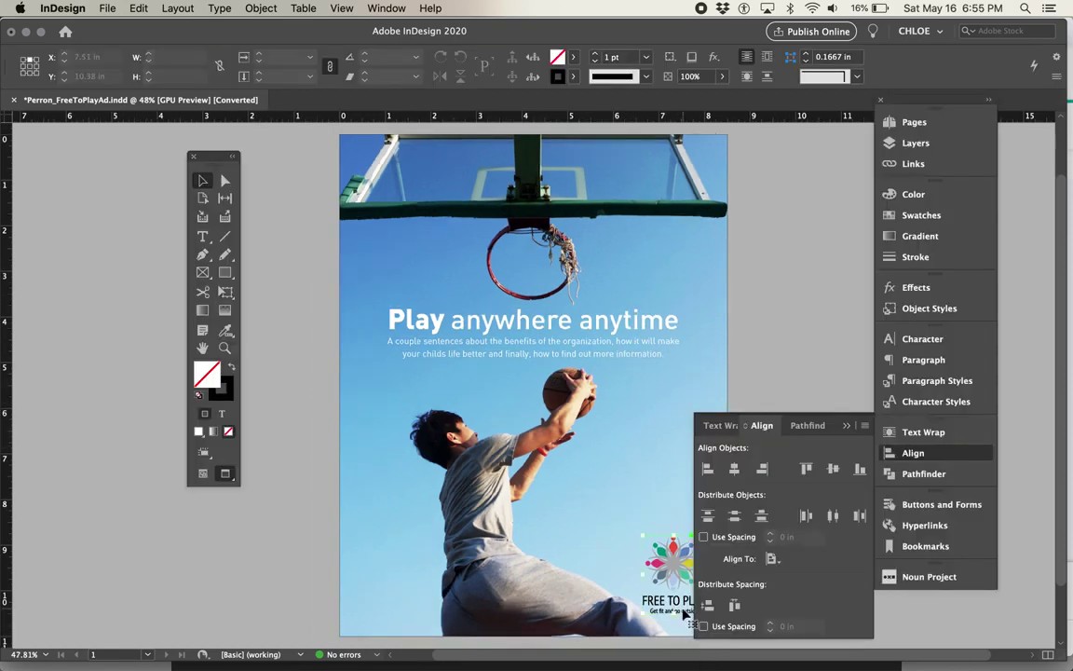
Center the Free to Play logo horizontally on the page.
{"action": "left_click", "coordinate": [686, 614]}
{"action": "left_click", "coordinate": [734, 468]}
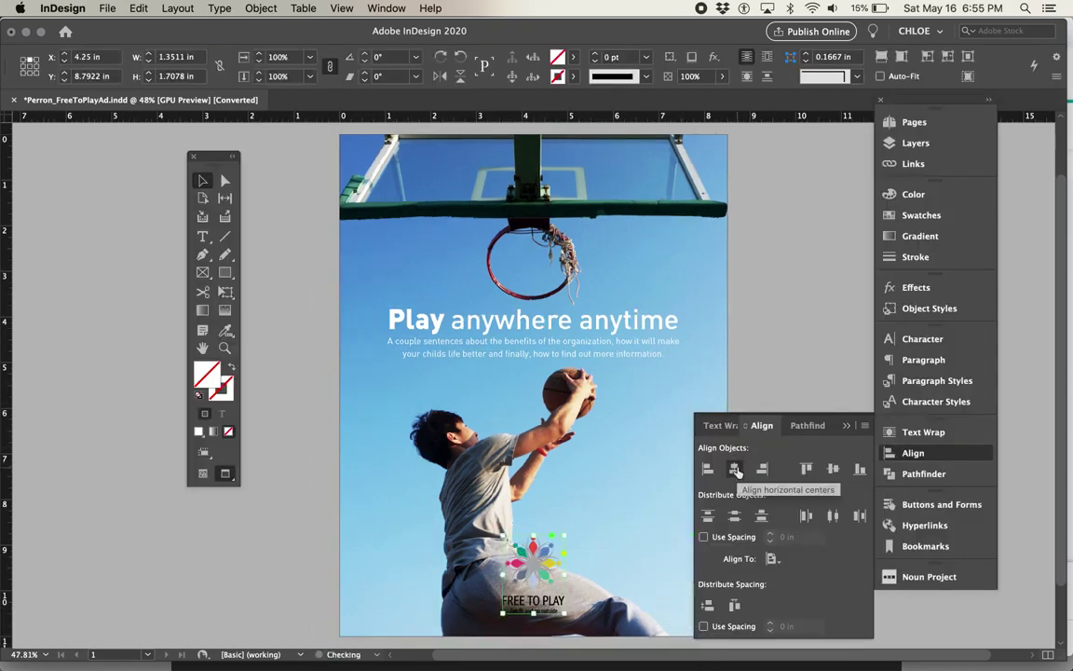
{"action": "left_click", "coordinate": [764, 352]}
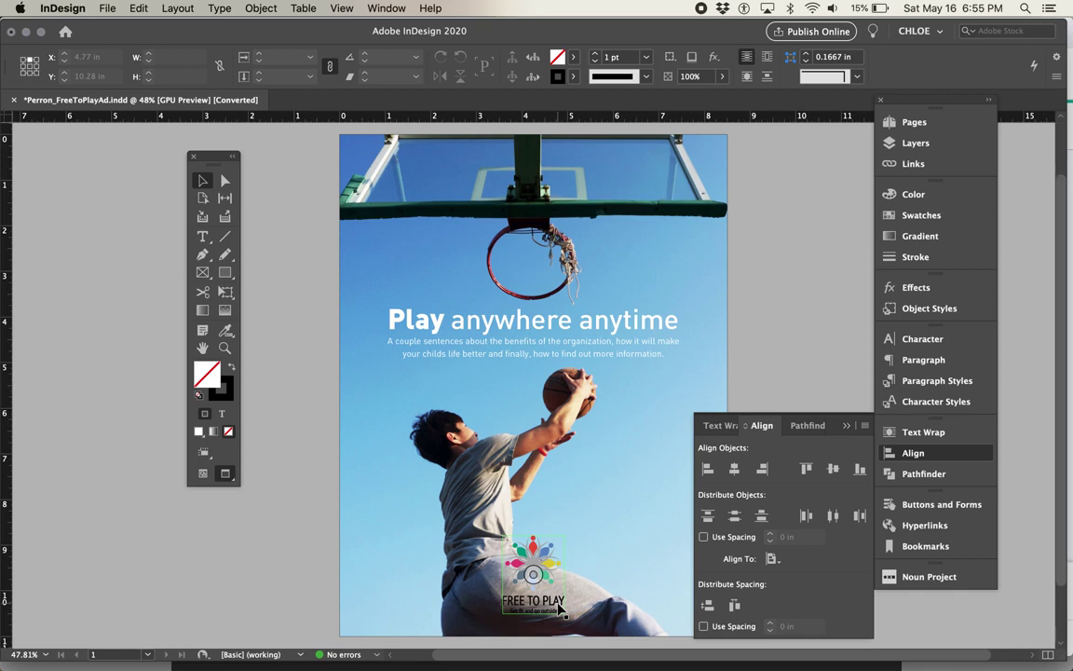
Shift the basketball photo left inside its frame to X+ about 2.82 in, leaving open sky beside the player.
{"action": "double_click", "coordinate": [543, 477]}
{"action": "left_click_drag", "start_coordinate": [543, 477], "coordinate": [529, 465]}
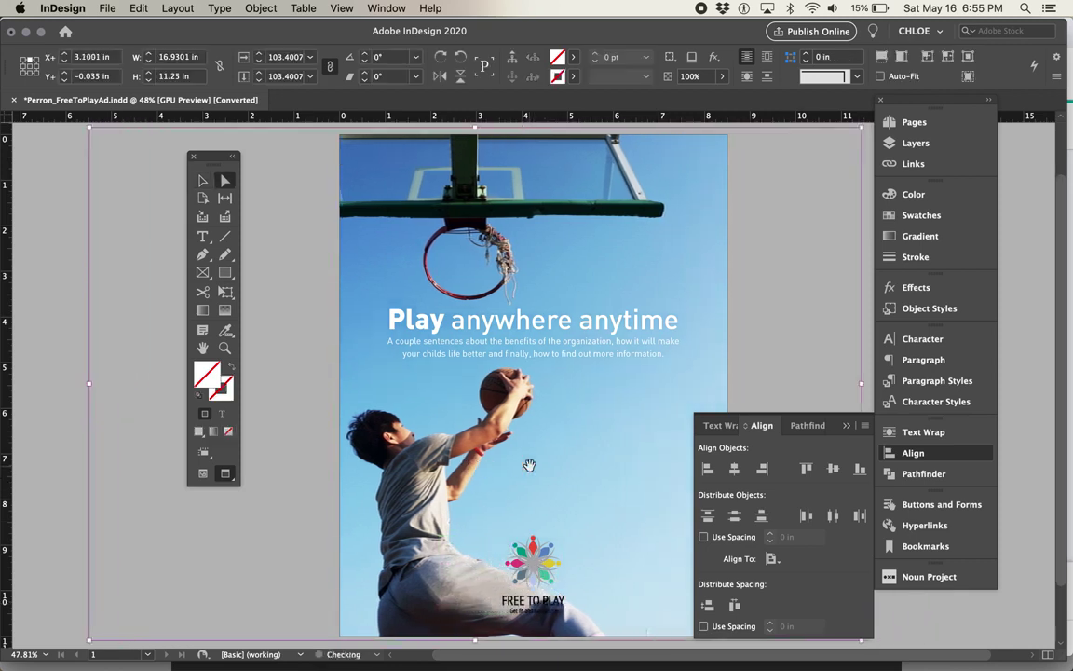
{"action": "key", "text": "shift+Left"}
{"action": "key", "text": "shift+Left"}
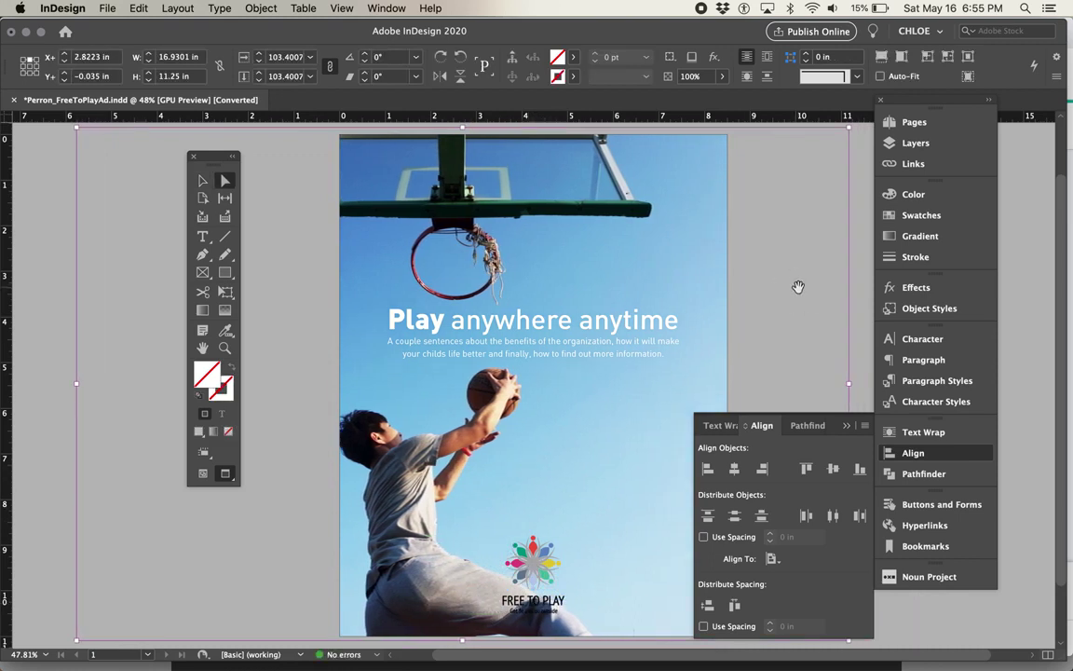
{"action": "key", "text": "v"}
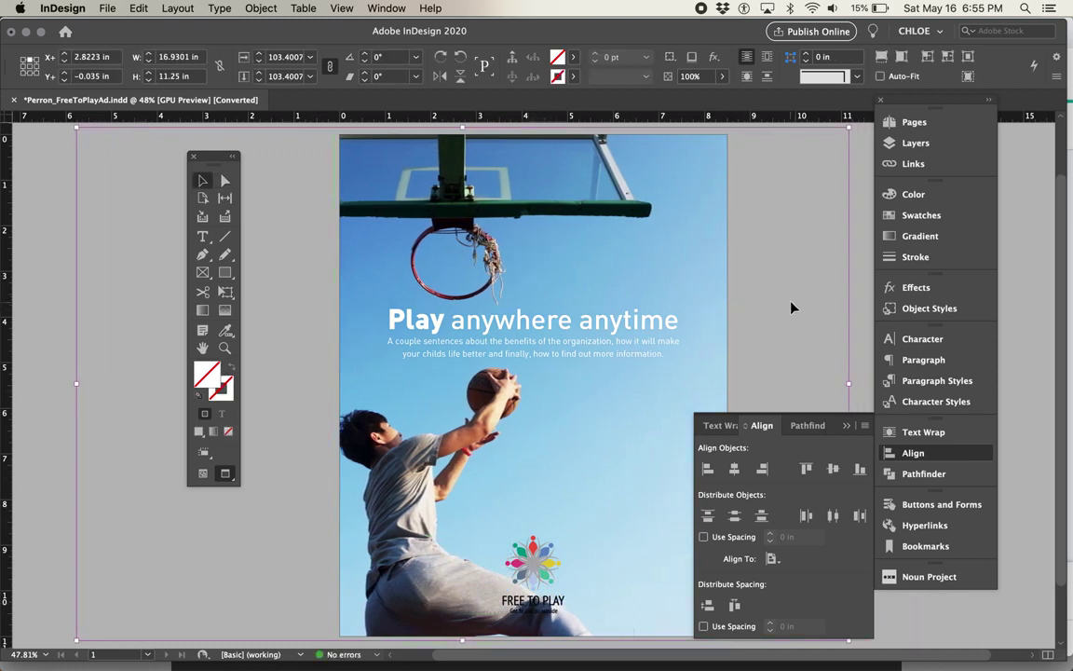
Set the headline and the body text to left alignment.
{"action": "left_click", "coordinate": [573, 312]}
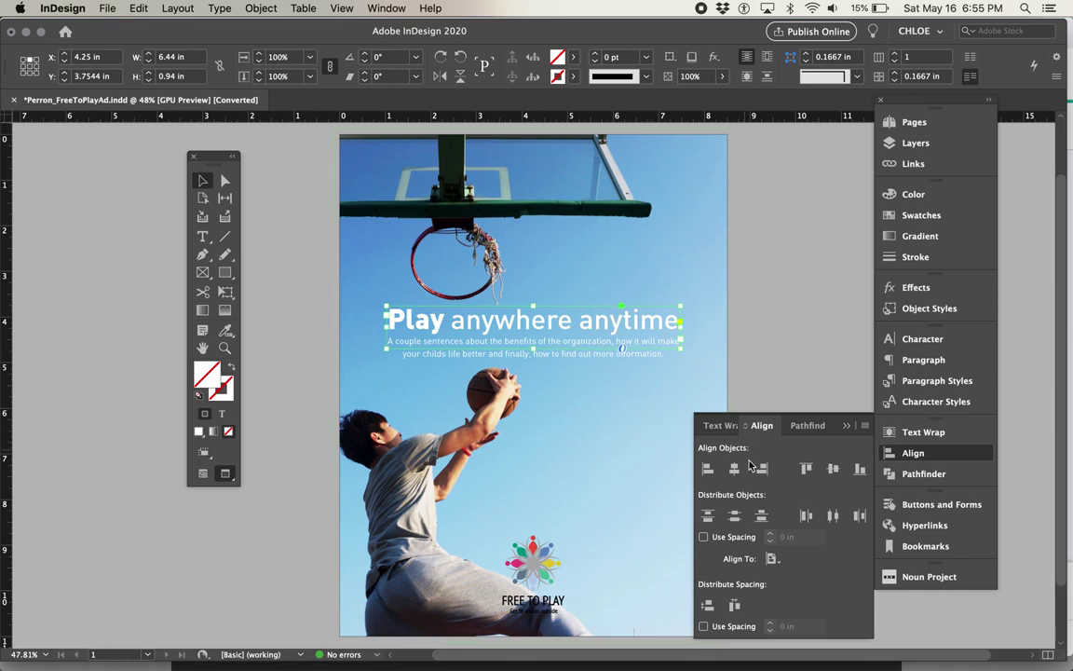
{"action": "left_click", "coordinate": [908, 360]}
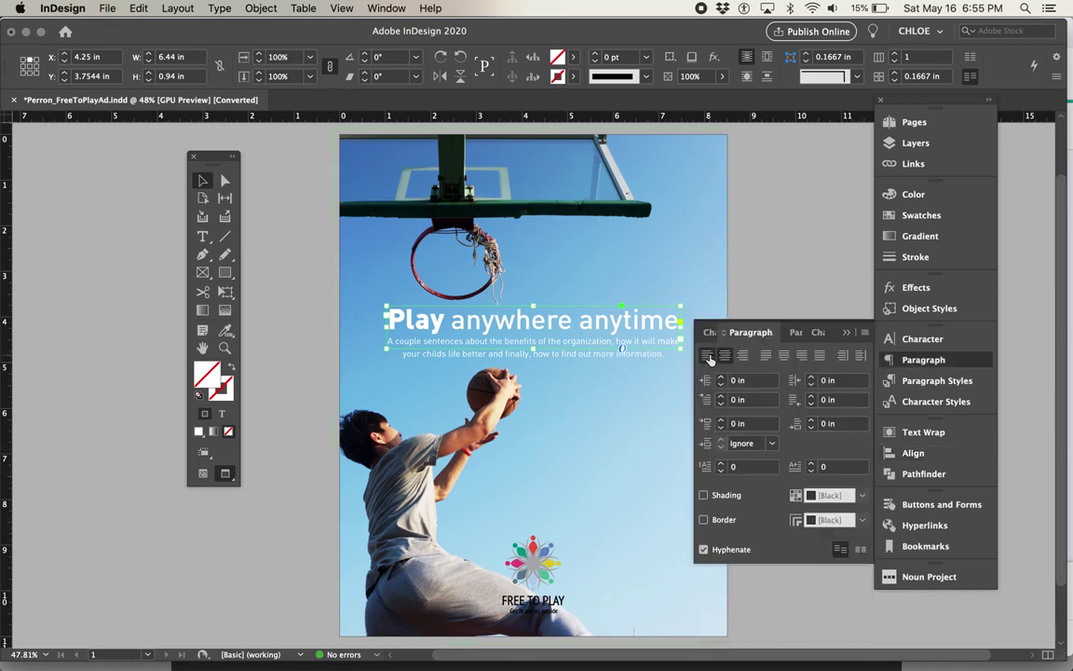
{"action": "left_click", "coordinate": [639, 352]}
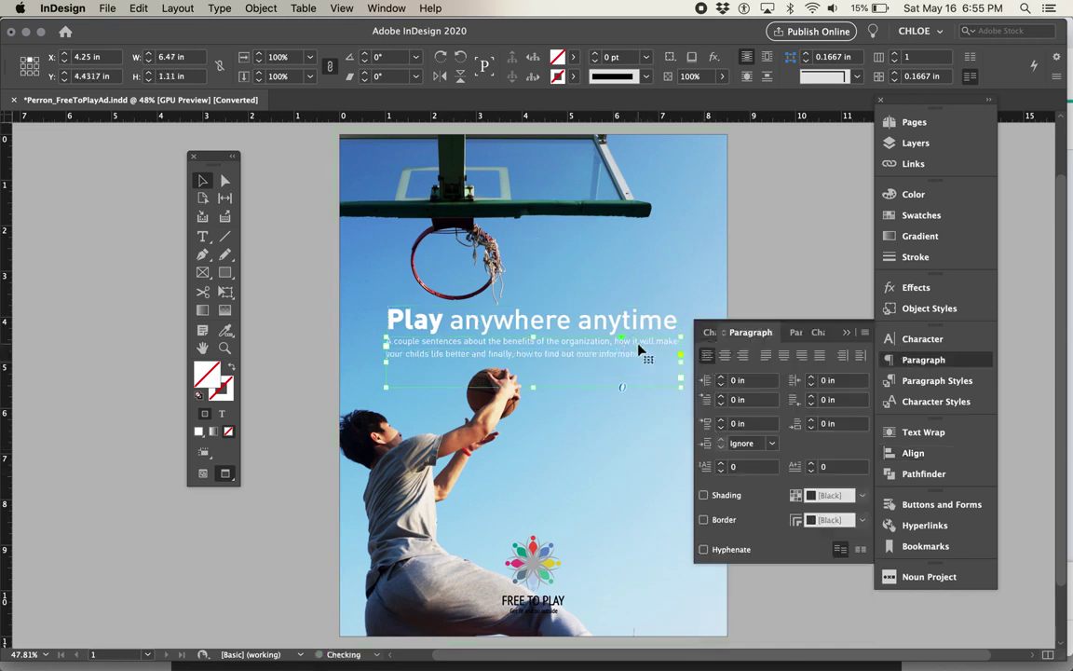
Place the body text beside the player in a frame about 4.8 by 2.38 in, and lower the headline to Y about 4.13 in.
{"action": "key", "text": "Tab"}
{"action": "left_click_drag", "start_coordinate": [646, 370], "coordinate": [732, 471]}
{"action": "left_click_drag", "start_coordinate": [649, 319], "coordinate": [642, 345]}
{"action": "left_click", "coordinate": [713, 408]}
{"action": "left_click_drag", "start_coordinate": [779, 447], "coordinate": [698, 523]}
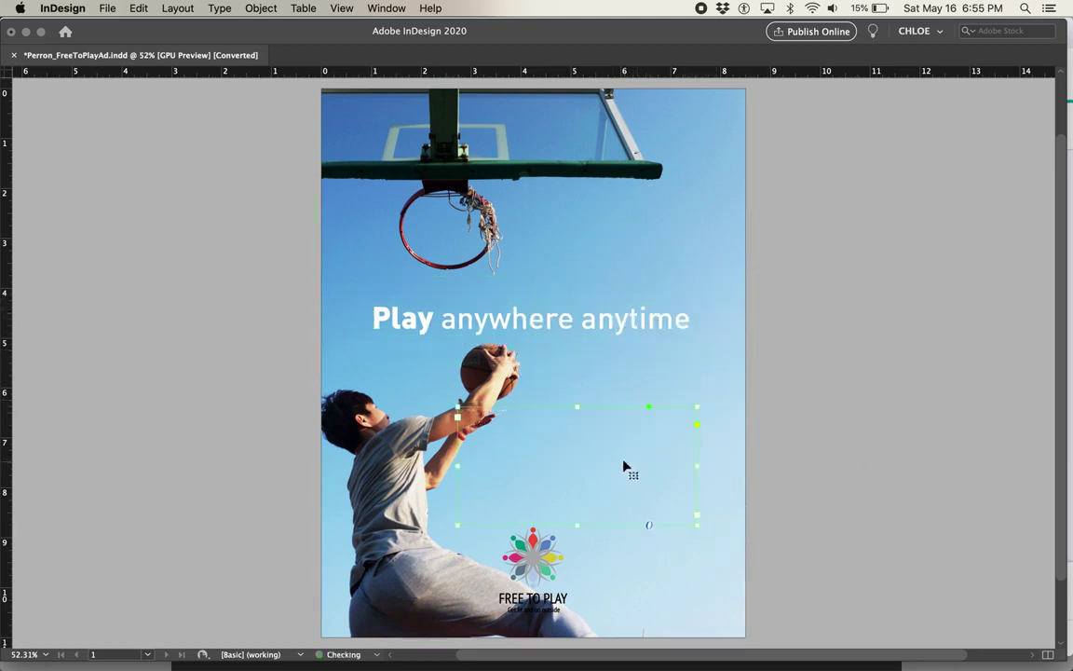
{"action": "left_click_drag", "start_coordinate": [613, 433], "coordinate": [638, 477]}
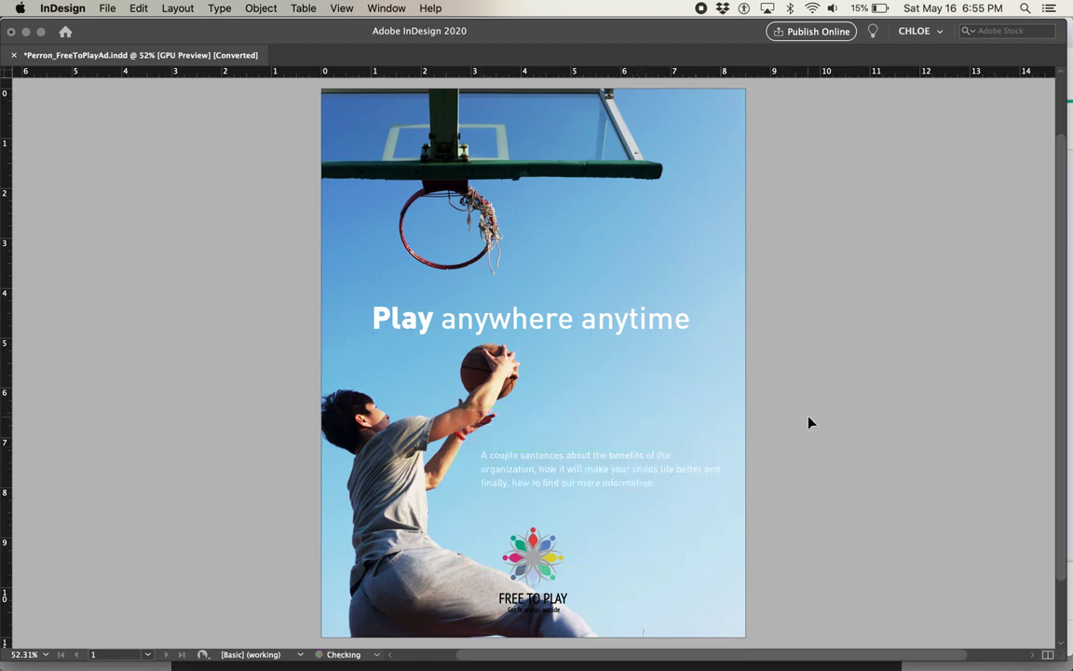
{"action": "left_click_drag", "start_coordinate": [603, 340], "coordinate": [605, 324]}
{"action": "left_click", "coordinate": [785, 376]}
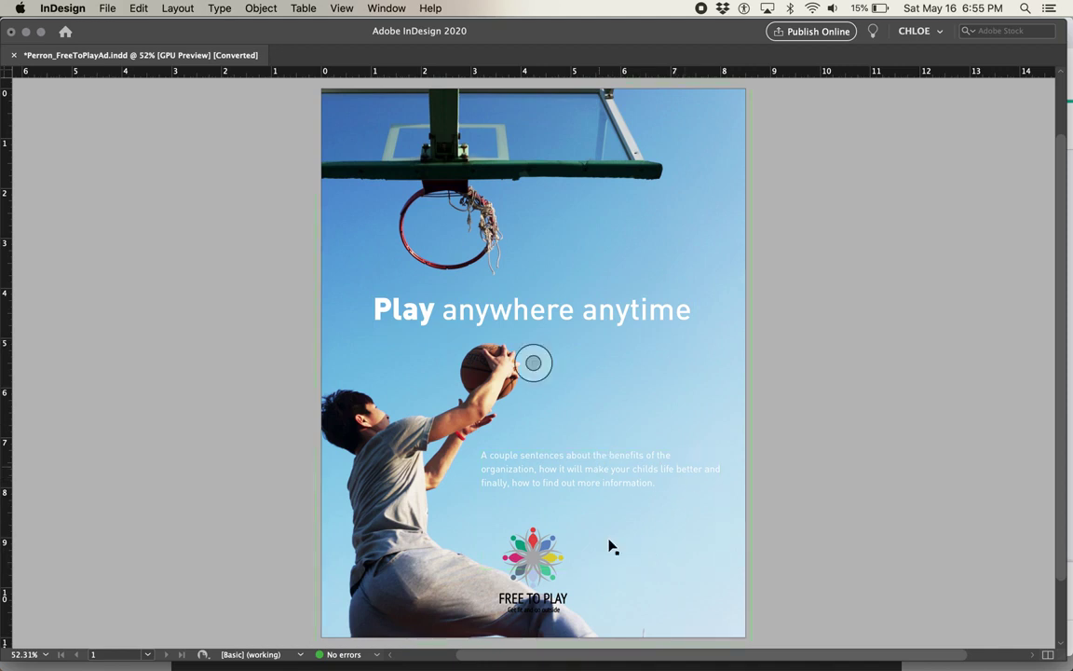
Show the guides and frame edges, and set the headline paragraph to right alignment.
{"action": "key", "text": "w"}
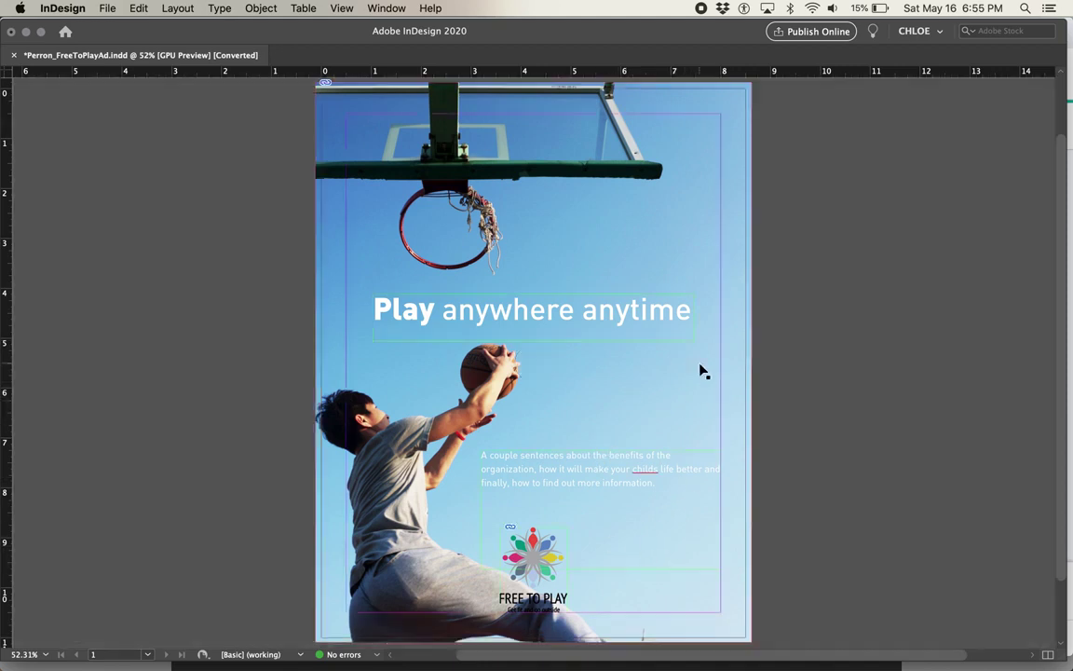
{"action": "left_click", "coordinate": [652, 319]}
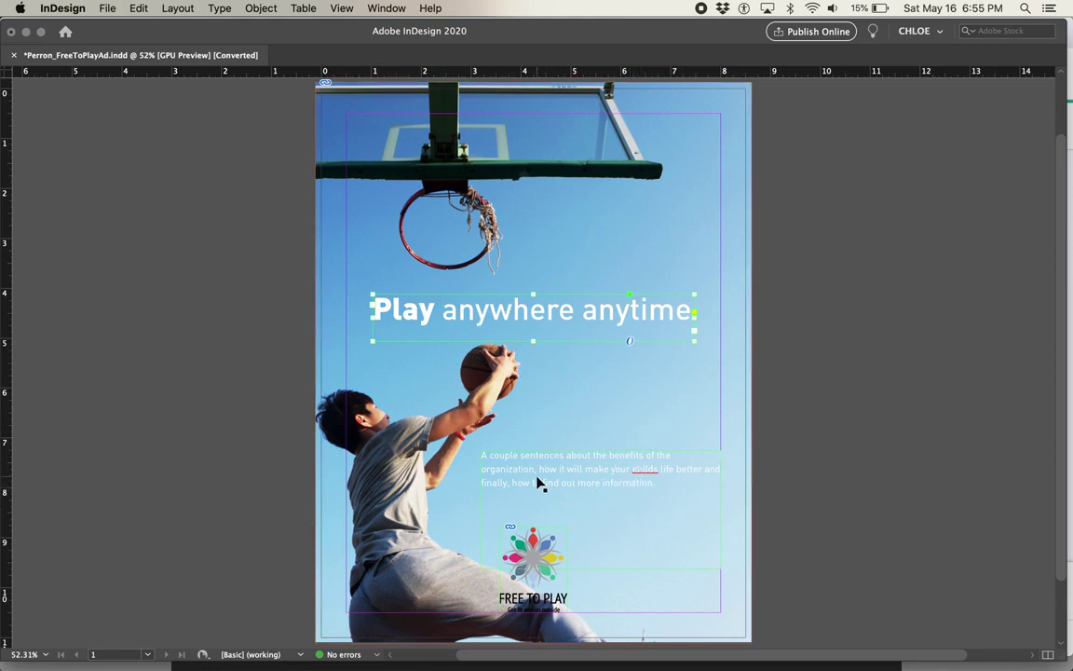
{"action": "left_click", "coordinate": [577, 478]}
{"action": "left_click", "coordinate": [575, 321]}
{"action": "key", "text": "Tab"}
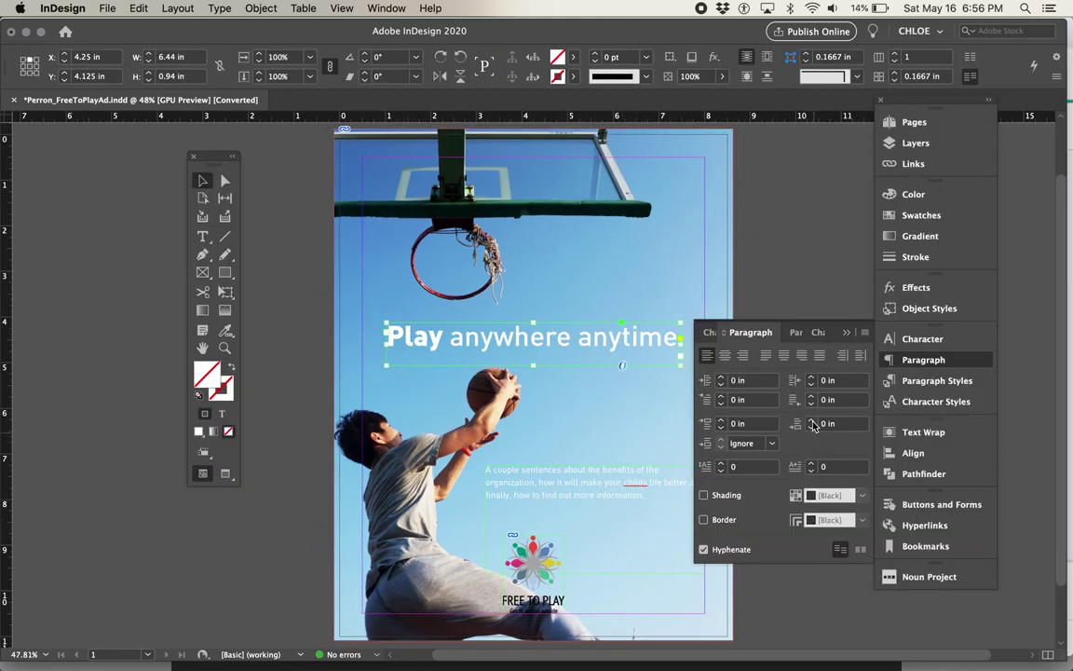
{"action": "left_click", "coordinate": [742, 355]}
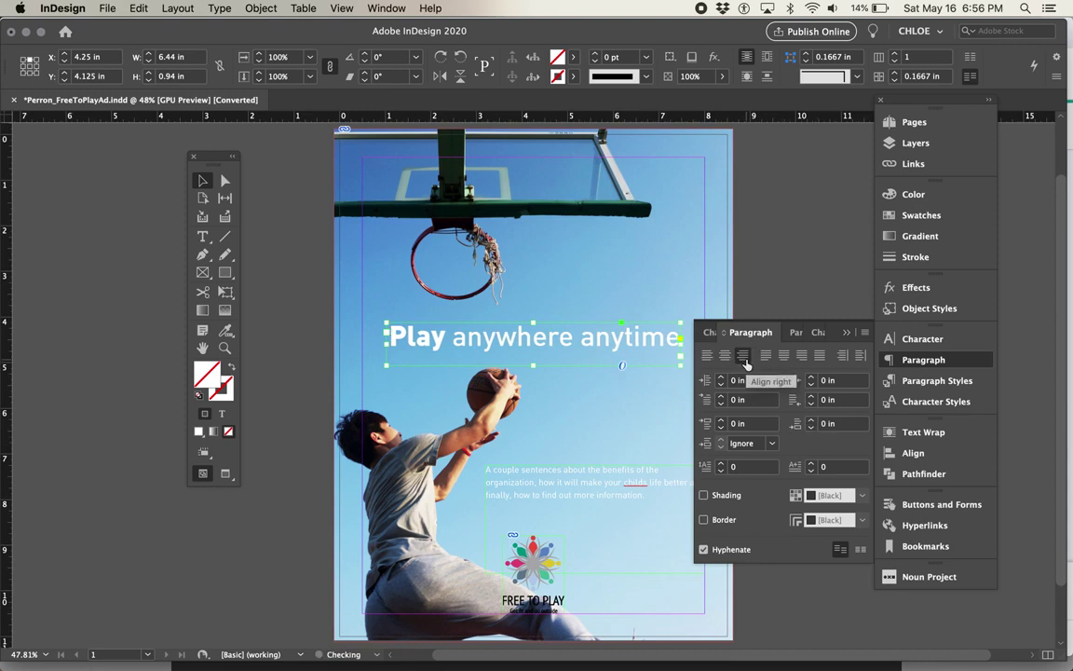
Align the headline frame's right edge to the page's right margin.
{"action": "left_click", "coordinate": [929, 455]}
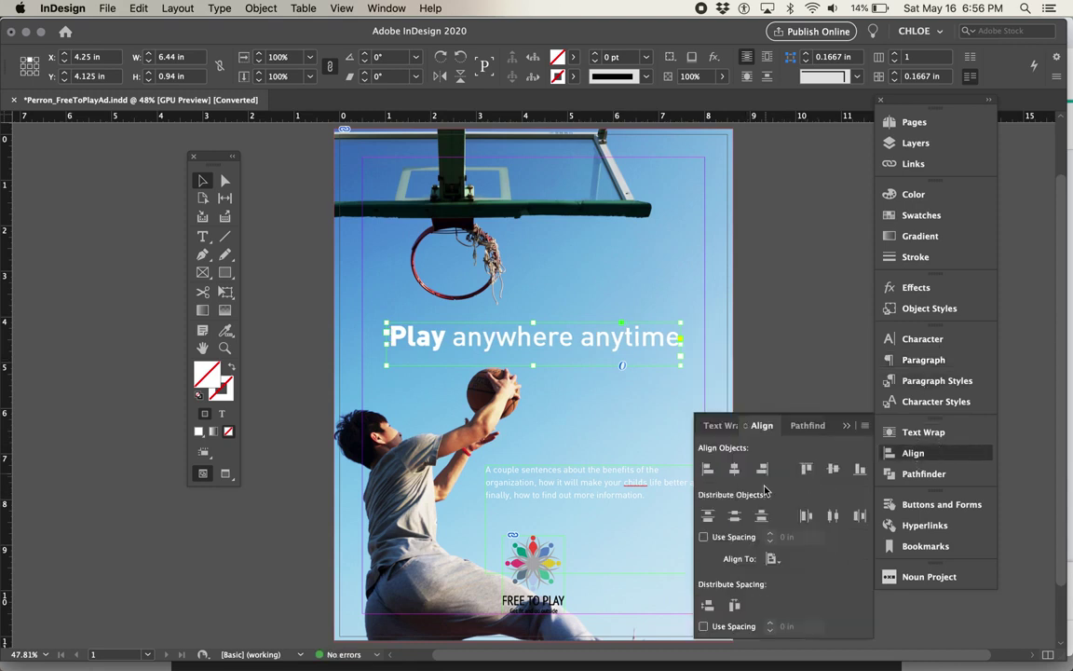
{"action": "left_click", "coordinate": [771, 558]}
{"action": "left_click", "coordinate": [815, 589]}
{"action": "left_click", "coordinate": [763, 469]}
Set the body text paragraph to right alignment.
{"action": "left_click", "coordinate": [666, 501]}
{"action": "left_click", "coordinate": [890, 363]}
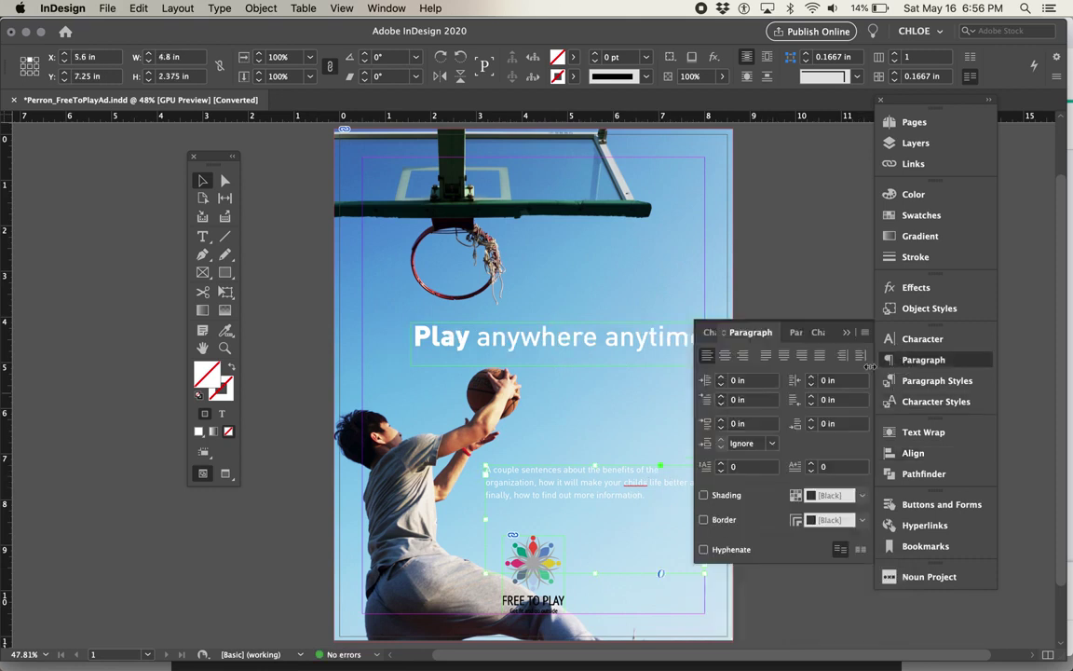
{"action": "left_click", "coordinate": [742, 355]}
{"action": "left_click", "coordinate": [913, 452]}
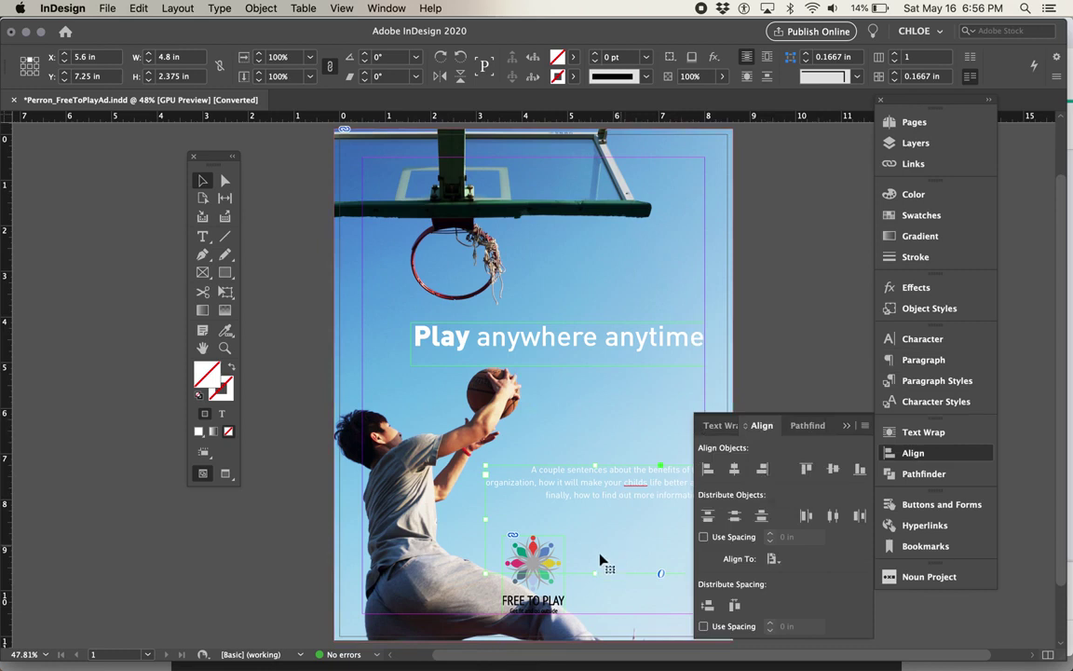
Align the logo's right edge to the right margin and preview the page without guides.
{"action": "left_click", "coordinate": [550, 575]}
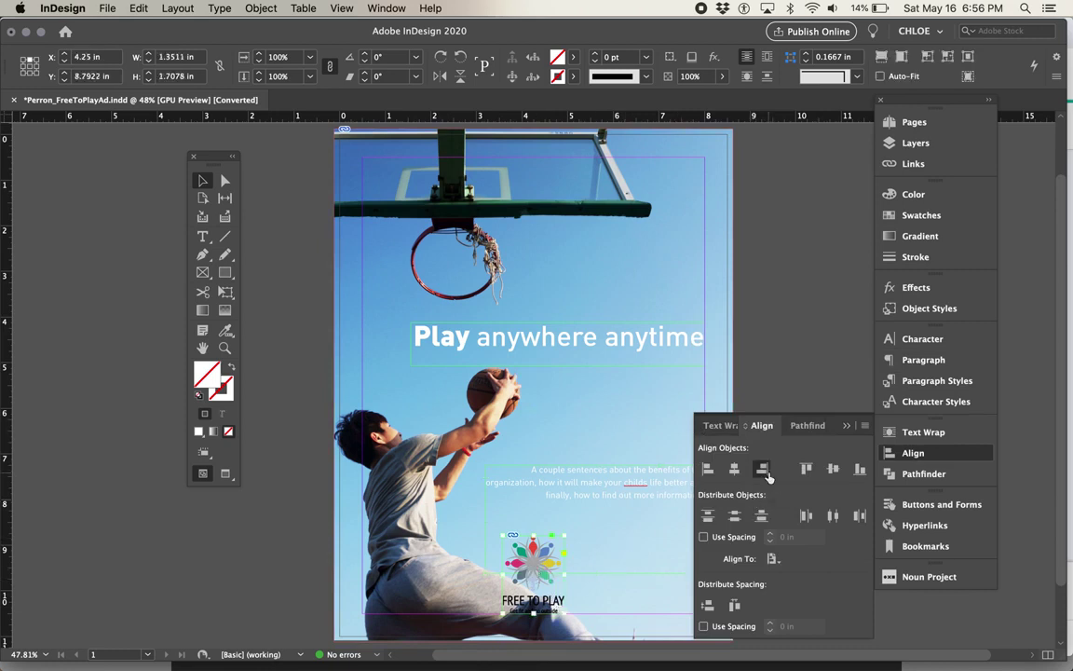
{"action": "left_click", "coordinate": [763, 468]}
{"action": "key", "text": "Tab"}
{"action": "key", "text": "w"}
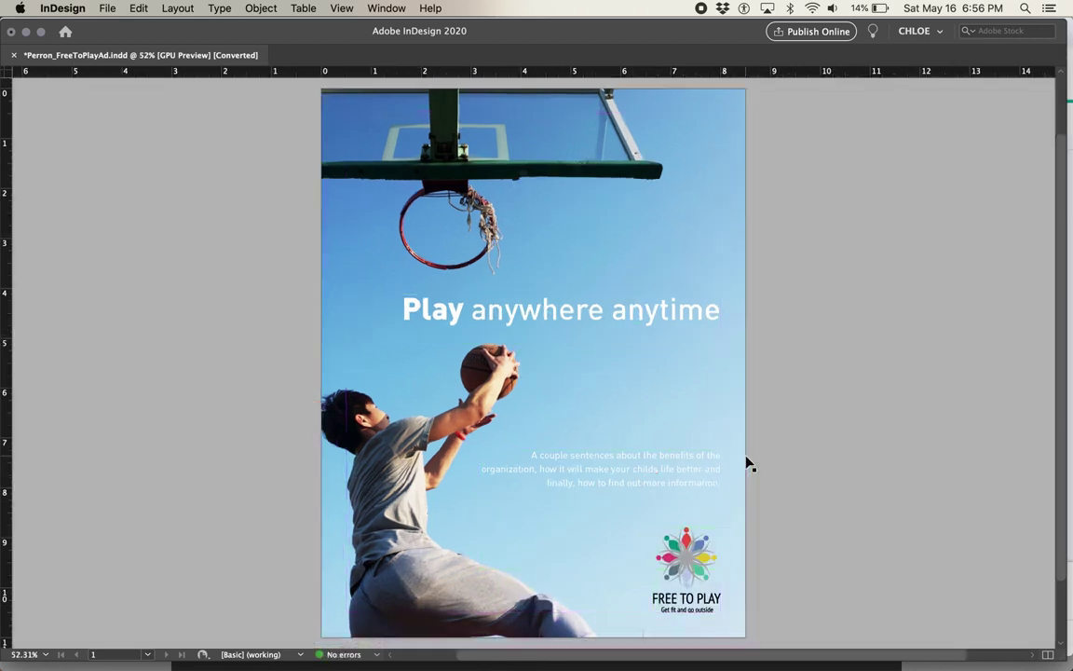
Narrow the body text frame so the paragraph wraps to four lines, and move it up directly beneath the headline.
{"action": "key", "text": "l"}
{"action": "left_click_drag", "start_coordinate": [491, 511], "coordinate": [536, 507]}
{"action": "left_click", "coordinate": [773, 486]}
{"action": "left_click_drag", "start_coordinate": [703, 489], "coordinate": [704, 381]}
{"action": "left_click", "coordinate": [789, 413]}
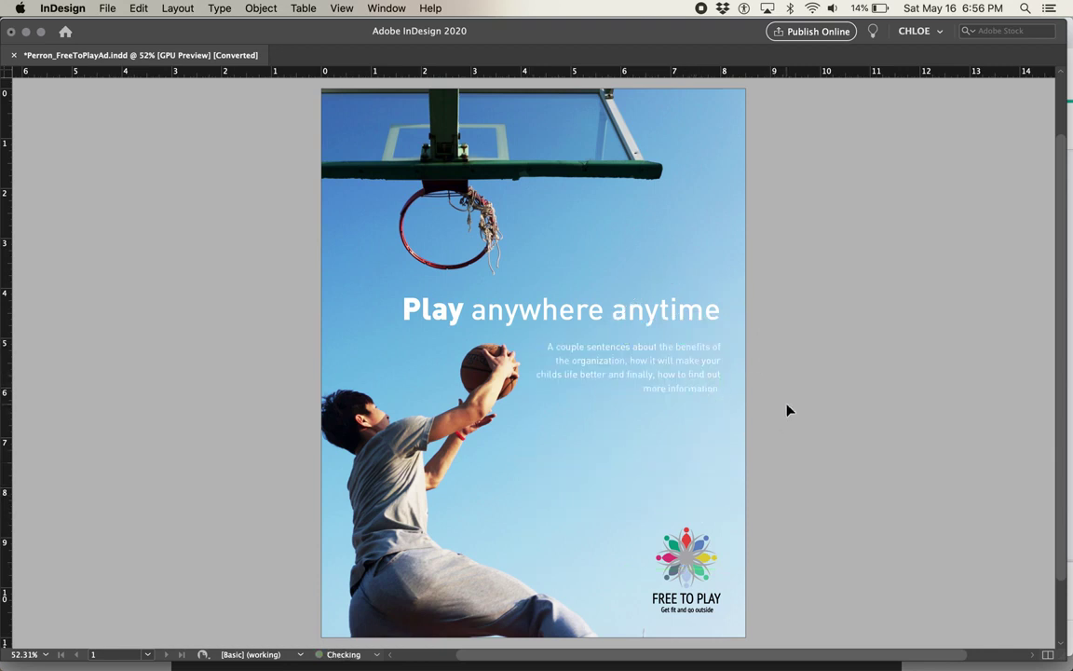
Nudge the headline and body text up together to sit a little closer to the hoop.
{"action": "left_click", "coordinate": [698, 326]}
{"action": "left_click", "coordinate": [702, 369], "text": "shift"}
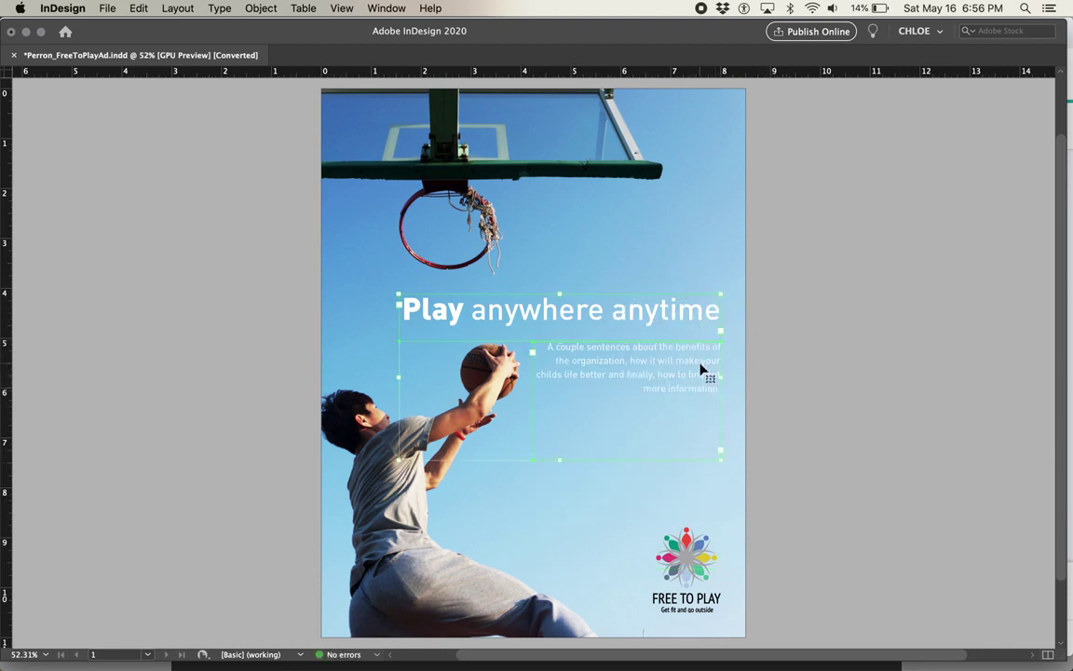
{"action": "key", "text": "shift+Up"}
{"action": "key", "text": "shift+Up"}
{"action": "left_click", "coordinate": [840, 426]}
Try the logo directly under the body text, and enlarge it to fill the page's lower-right corner.
{"action": "left_click", "coordinate": [706, 533]}
{"action": "left_click_drag", "start_coordinate": [706, 533], "coordinate": [706, 430]}
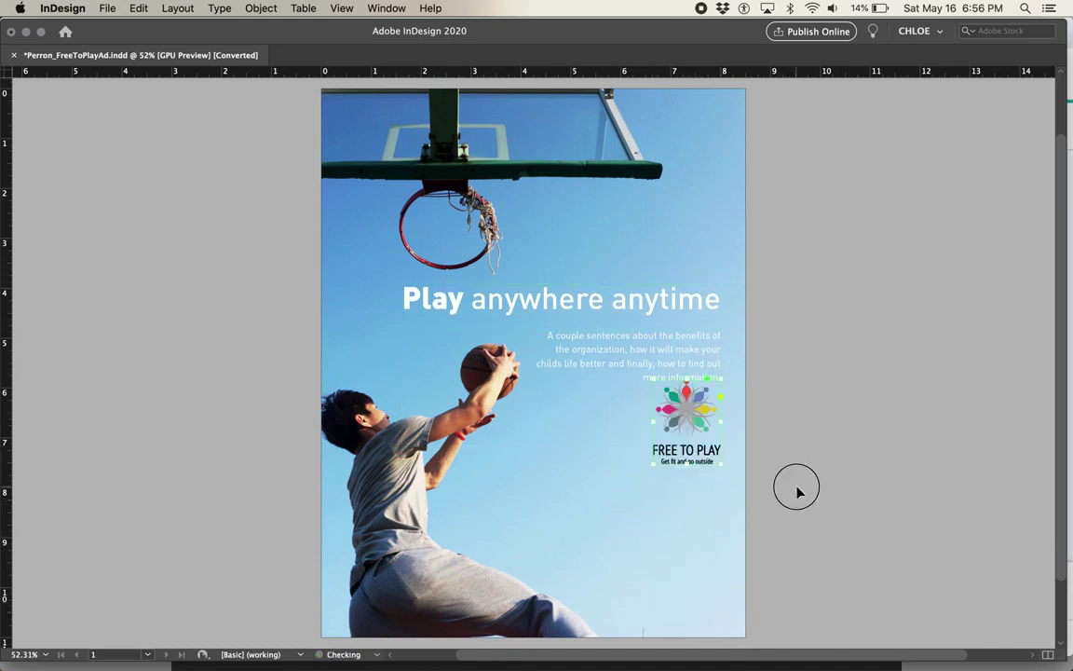
{"action": "left_click_drag", "start_coordinate": [707, 506], "coordinate": [582, 467]}
{"action": "left_click", "coordinate": [754, 529]}
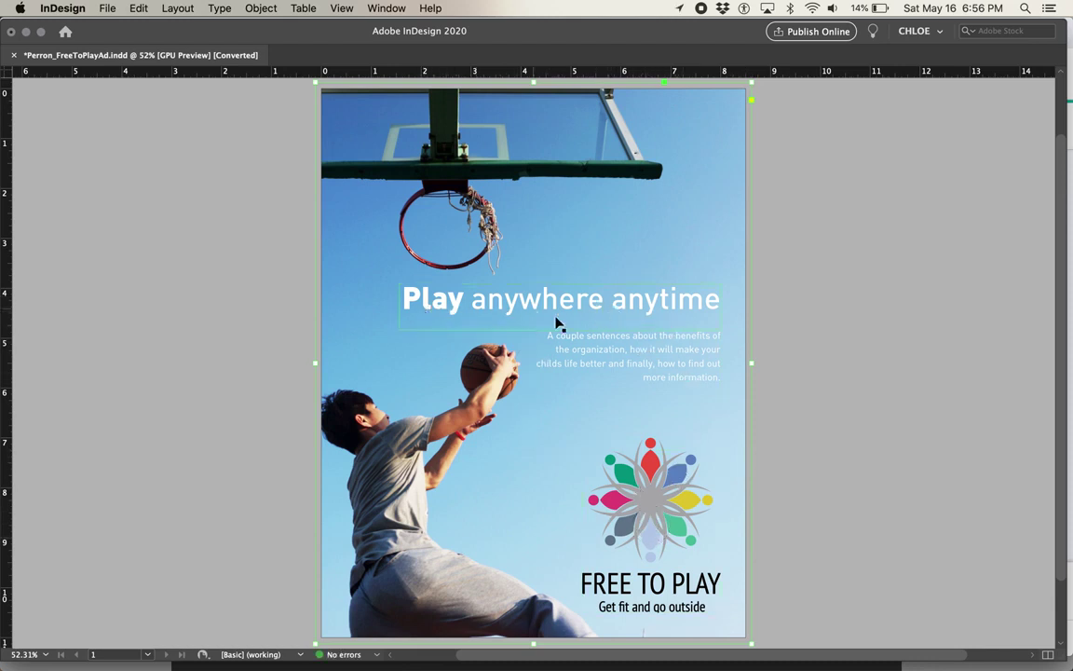
Reduce the logo frame to 1.45 by 1.96 in at the lower-right margin corner and refit the logo with Fill Frame Proportionally.
{"action": "left_click", "coordinate": [638, 485]}
{"action": "left_click_drag", "start_coordinate": [584, 439], "coordinate": [649, 515]}
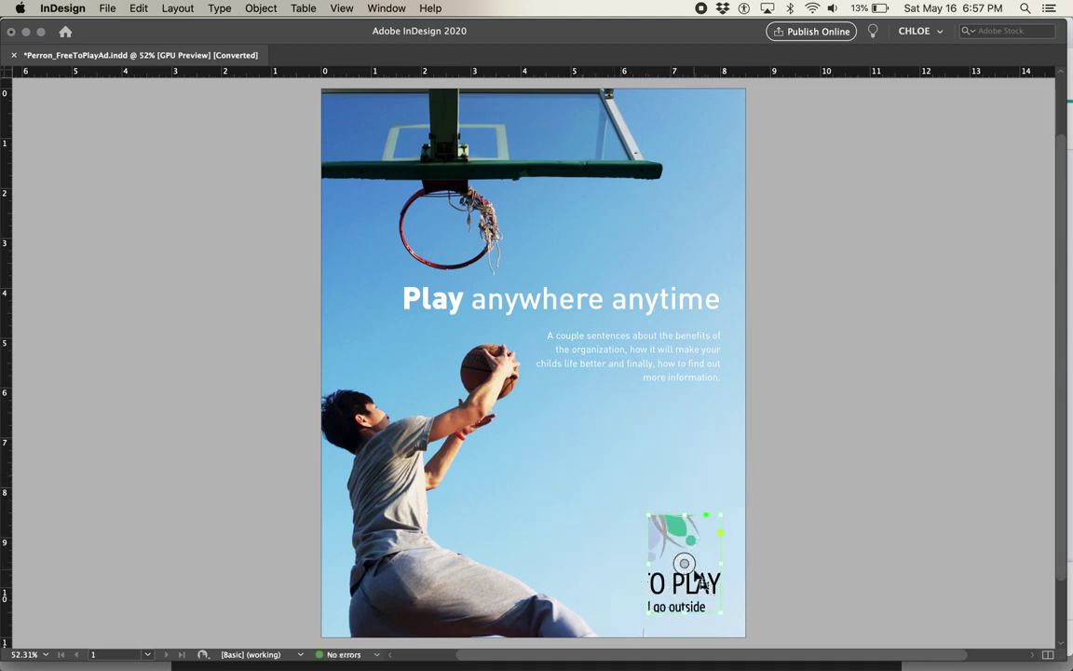
{"action": "key", "text": "Tab"}
{"action": "left_click", "coordinate": [265, 10]}
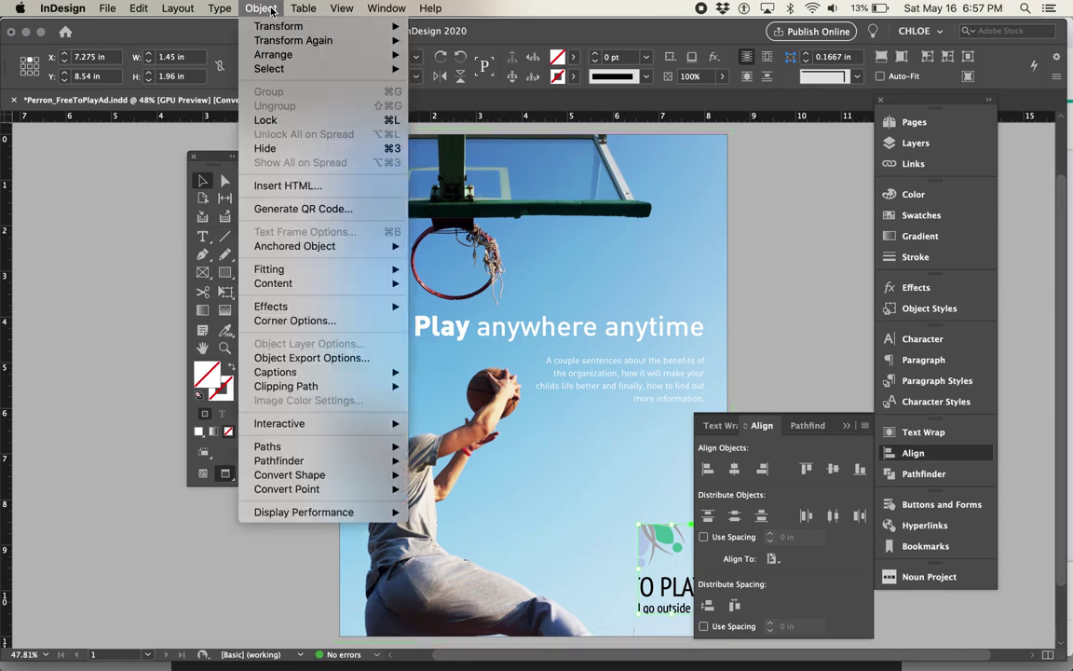
{"action": "mouse_move", "coordinate": [331, 269]}
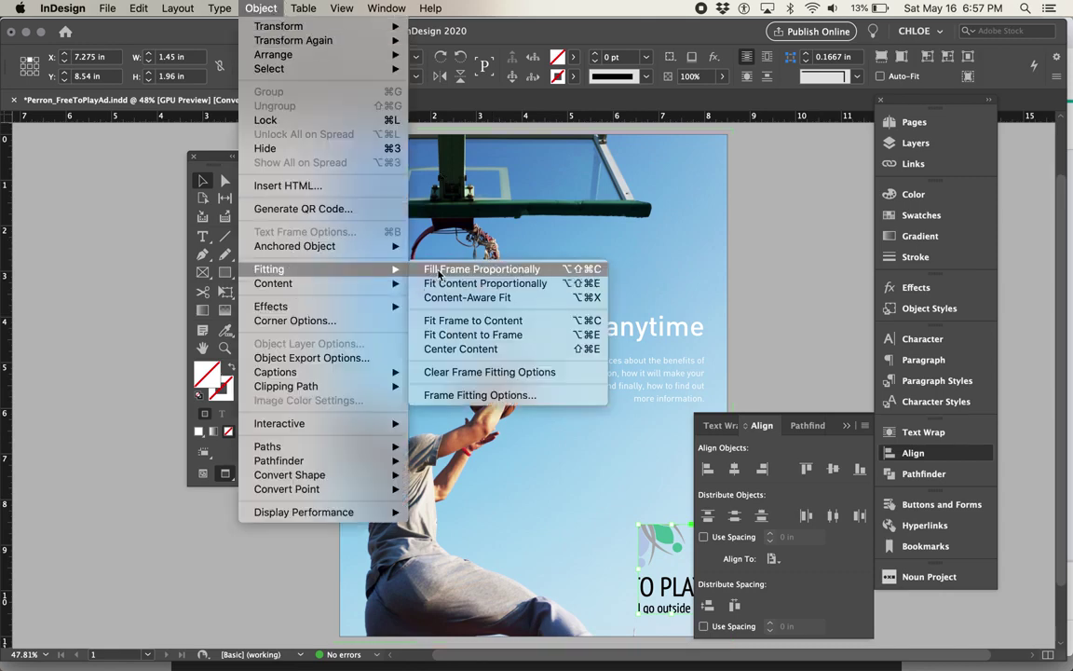
{"action": "left_click", "coordinate": [475, 270]}
{"action": "left_click", "coordinate": [743, 385]}
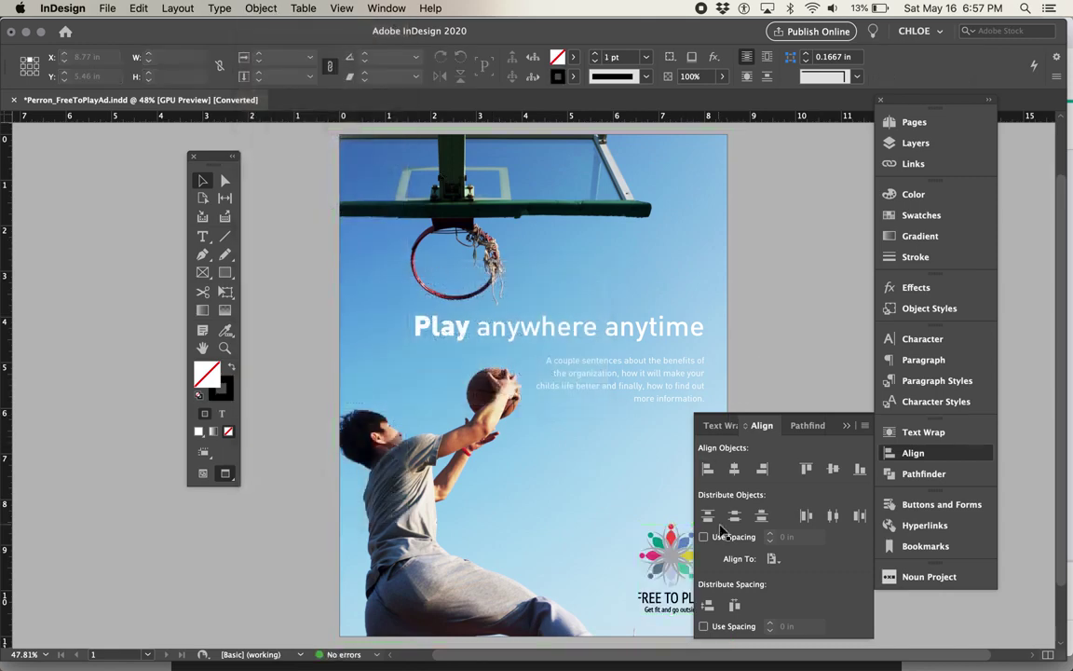
Check the right-aligned layout against the margins and frame edges, and preview the finished ad without guides.
{"action": "key", "text": "w"}
{"action": "key", "text": "Tab"}
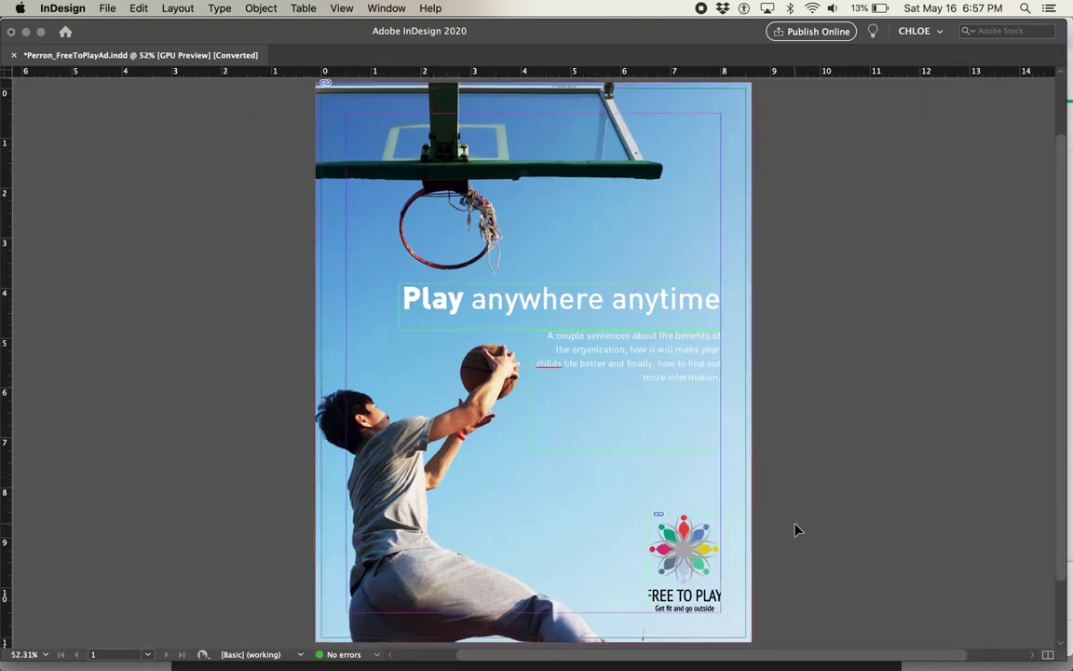
{"action": "key", "text": "Tab"}
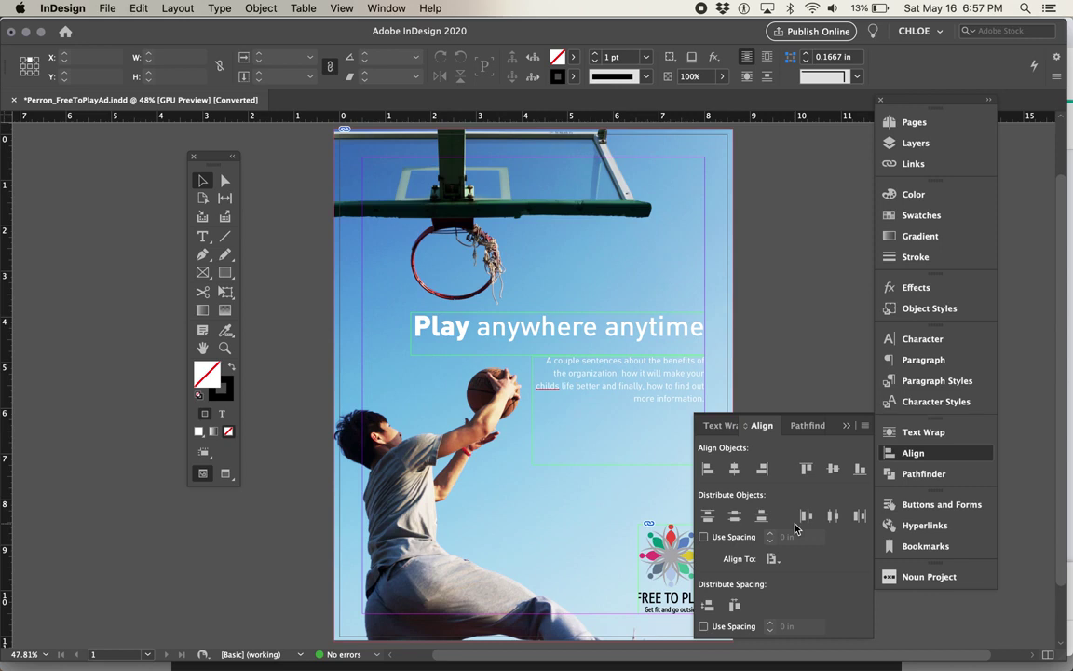
{"action": "key", "text": "Tab"}
{"action": "key", "text": "w"}
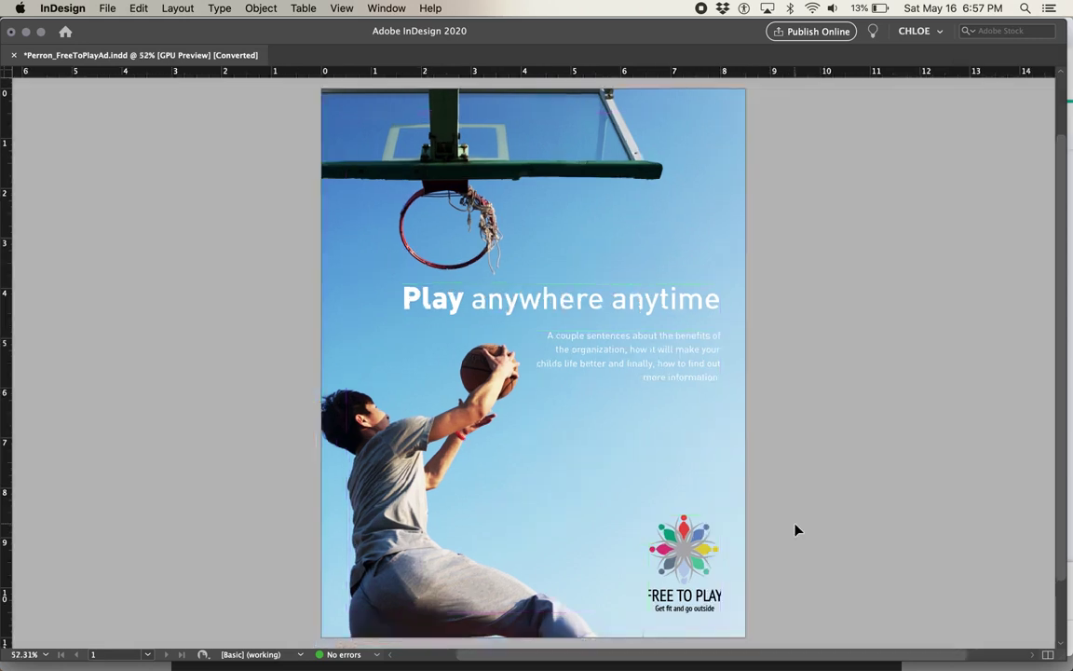
Fit the logo frame to its content, making it 1.534 in wide, and preview the ad without guides.
{"action": "key", "text": "w"}
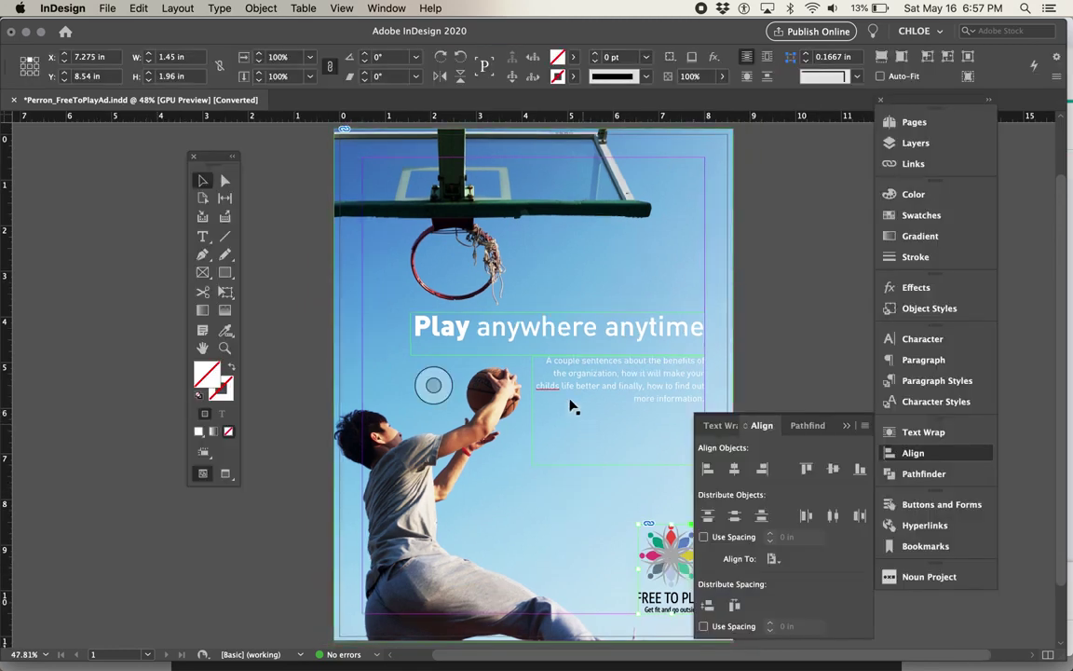
{"action": "key", "text": "Tab"}
{"action": "left_click", "coordinate": [276, 8]}
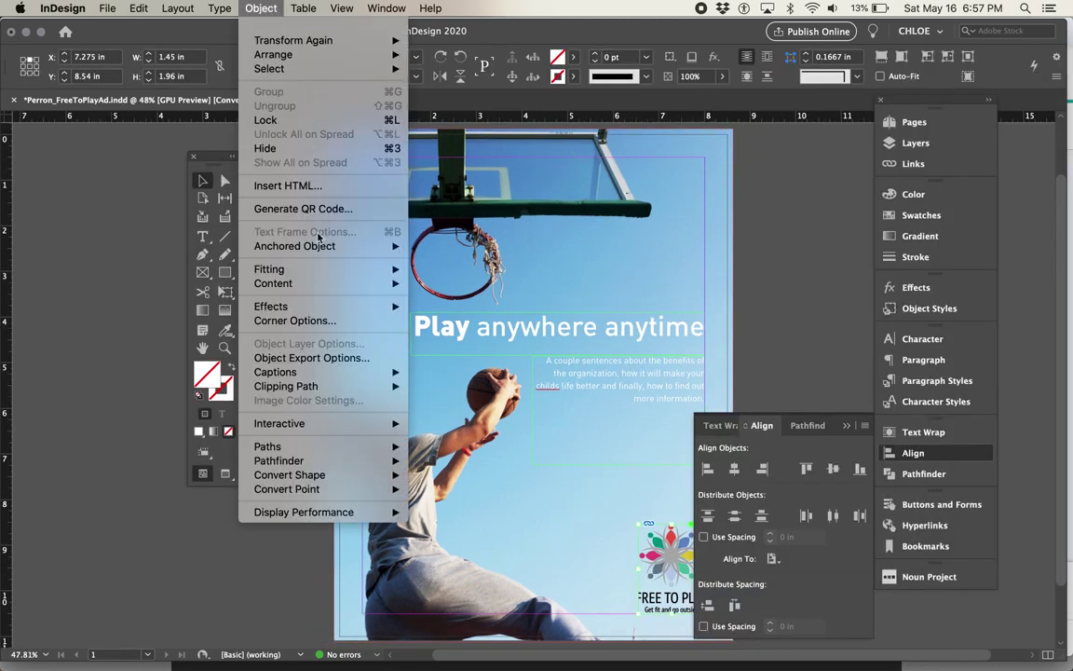
{"action": "mouse_move", "coordinate": [280, 269]}
{"action": "left_click", "coordinate": [498, 323]}
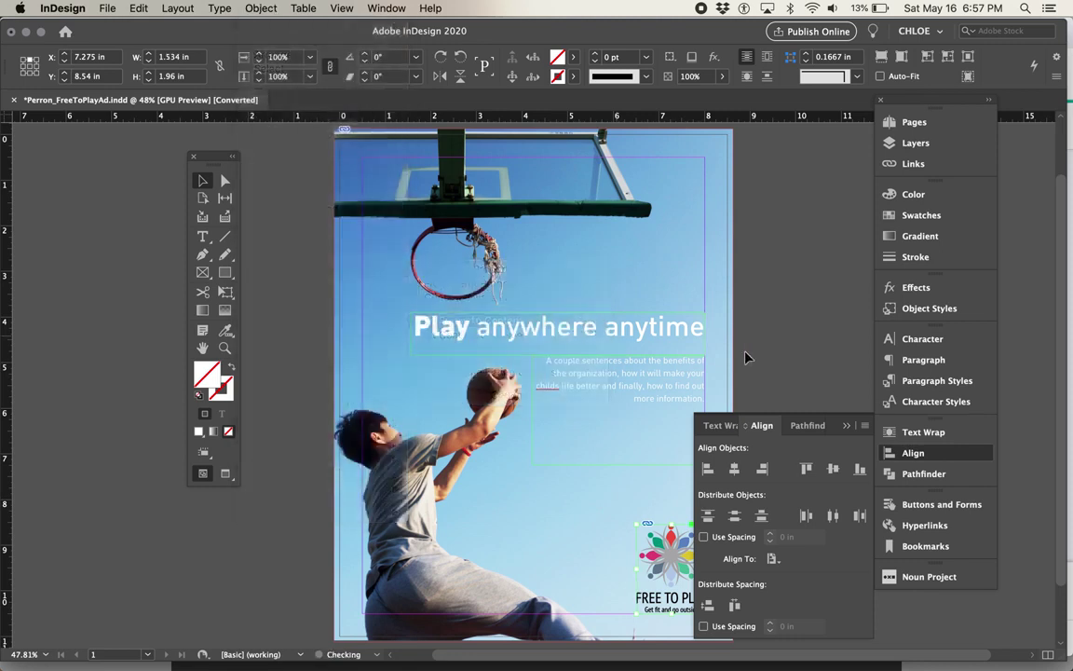
{"action": "key", "text": "Tab"}
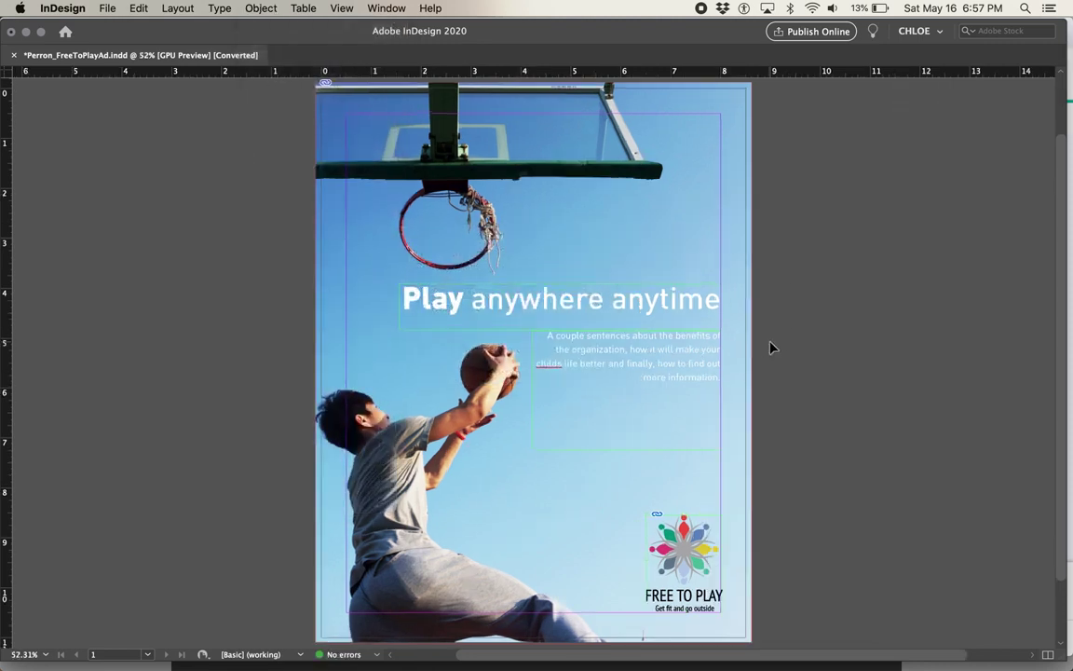
{"action": "key", "text": "w"}
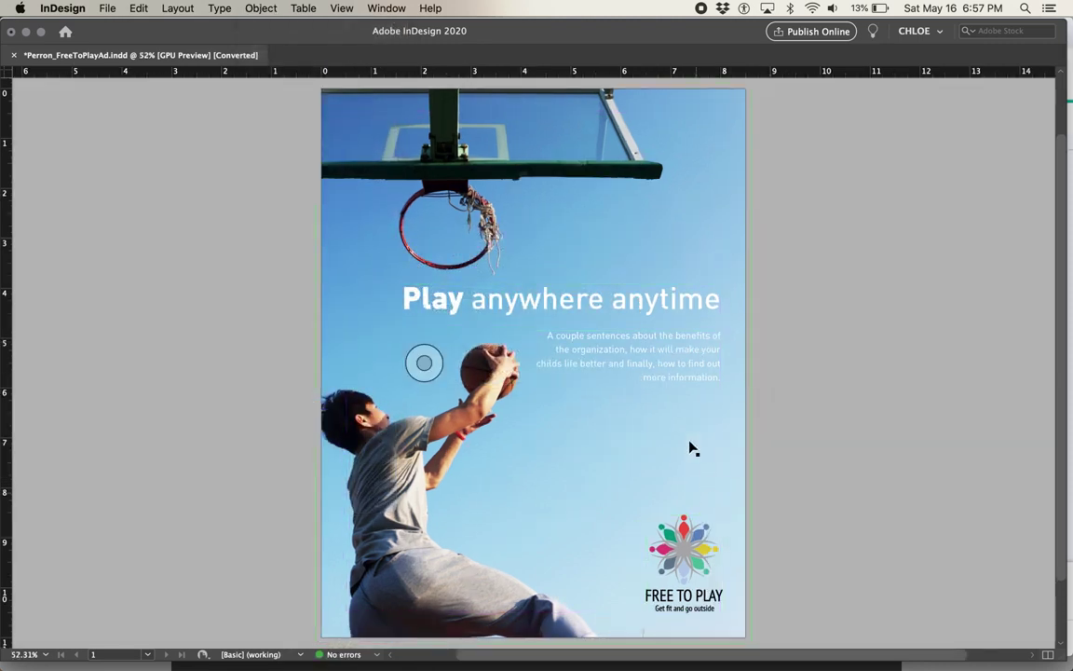
{"action": "left_click", "coordinate": [556, 310]}
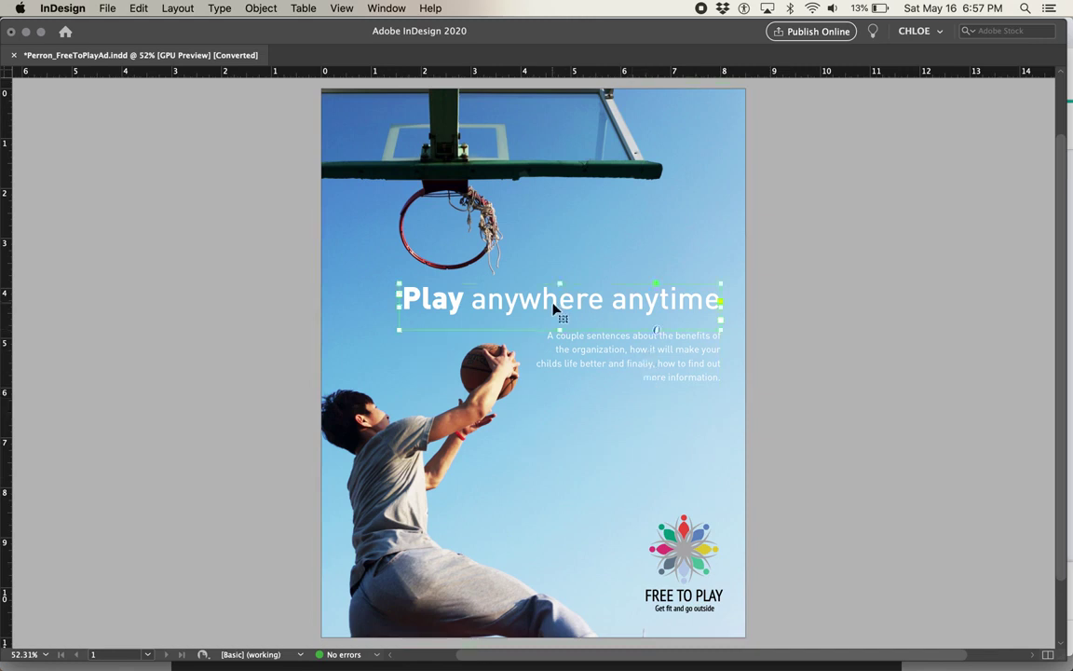
{"action": "left_click", "coordinate": [681, 389]}
{"action": "left_click", "coordinate": [791, 551]}
Select the basketball background photo and browse to the IMAGES folder inside 47_BCIT for a file to place as its replacement.
{"action": "left_click", "coordinate": [436, 383]}
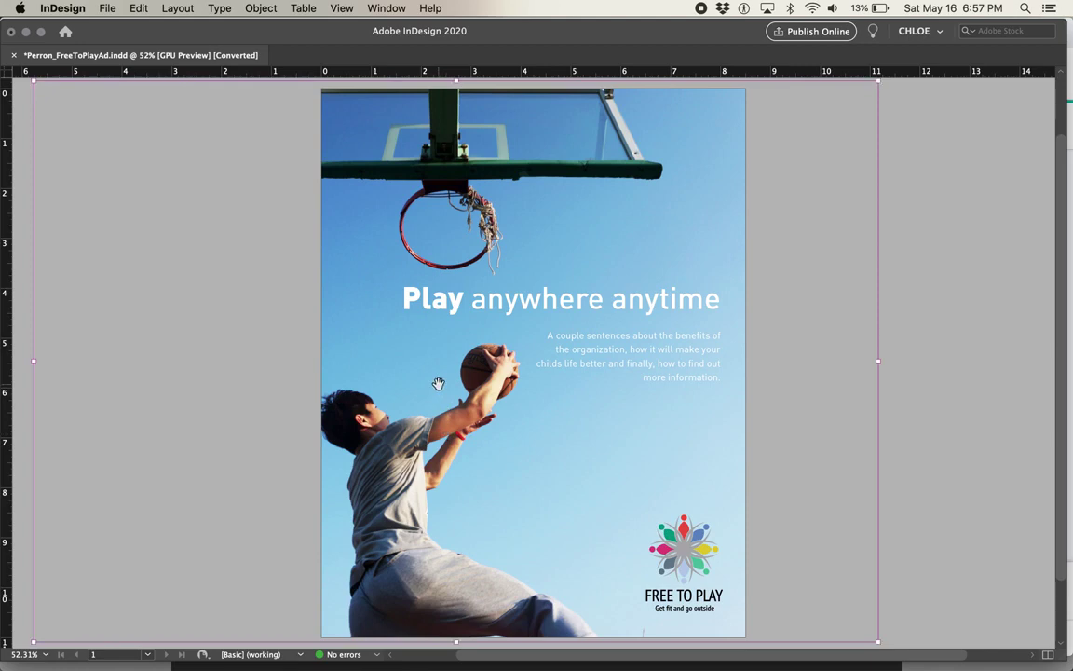
{"action": "key", "text": "super+d"}
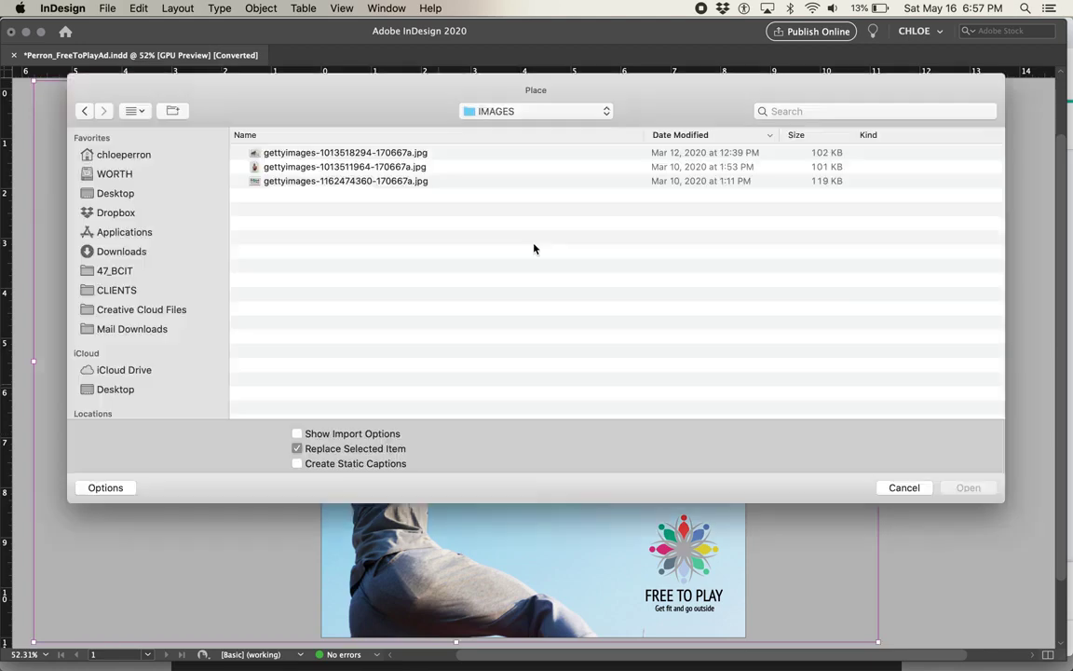
{"action": "left_click", "coordinate": [533, 119]}
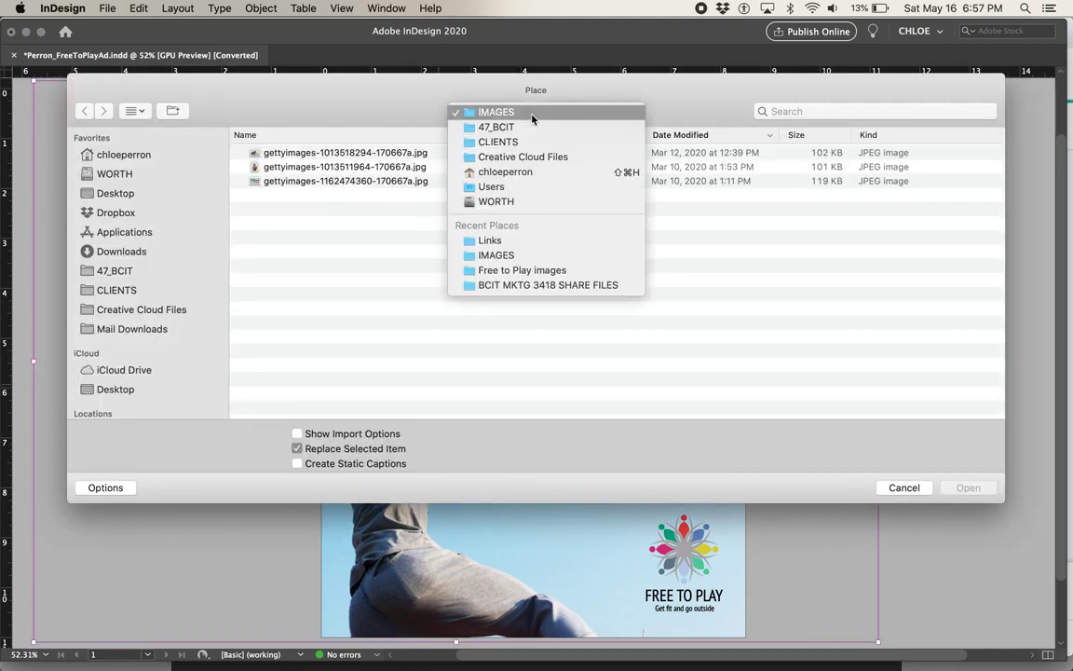
{"action": "left_click", "coordinate": [564, 136]}
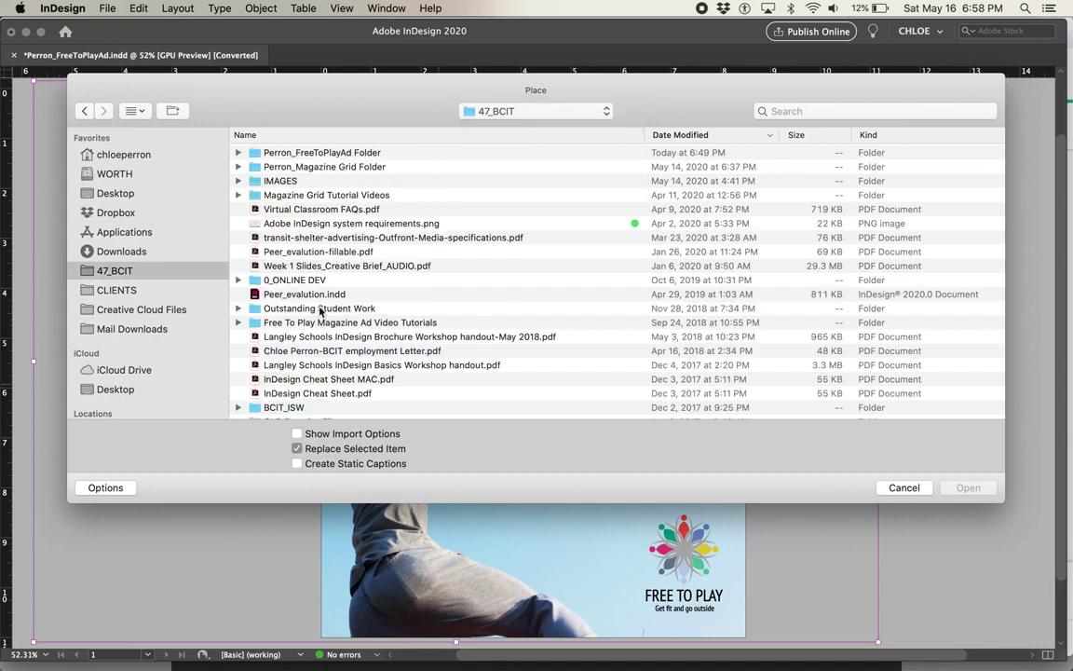
{"action": "scroll", "coordinate": [324, 320], "scroll_direction": "down", "scroll_amount": 3}
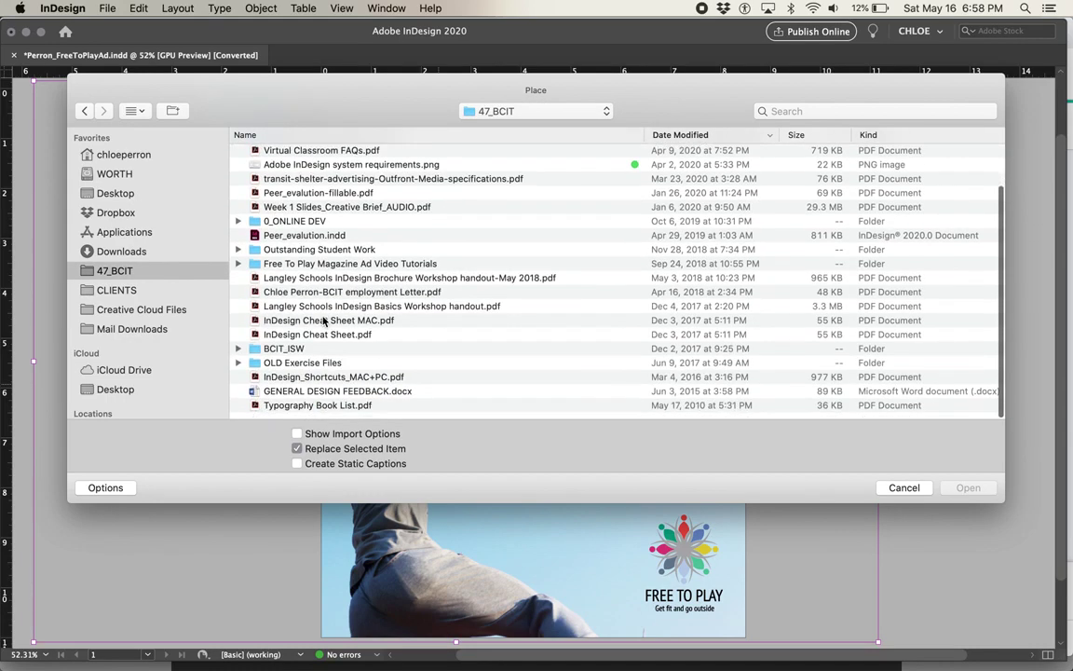
{"action": "scroll", "coordinate": [323, 317], "scroll_direction": "up", "scroll_amount": 3}
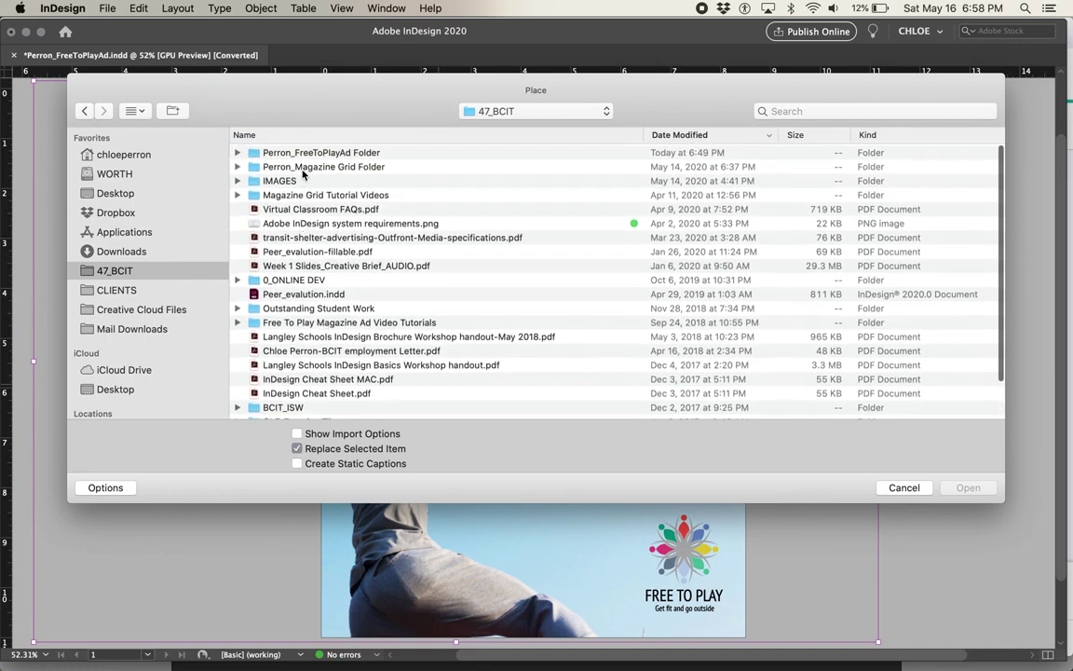
{"action": "double_click", "coordinate": [299, 156]}
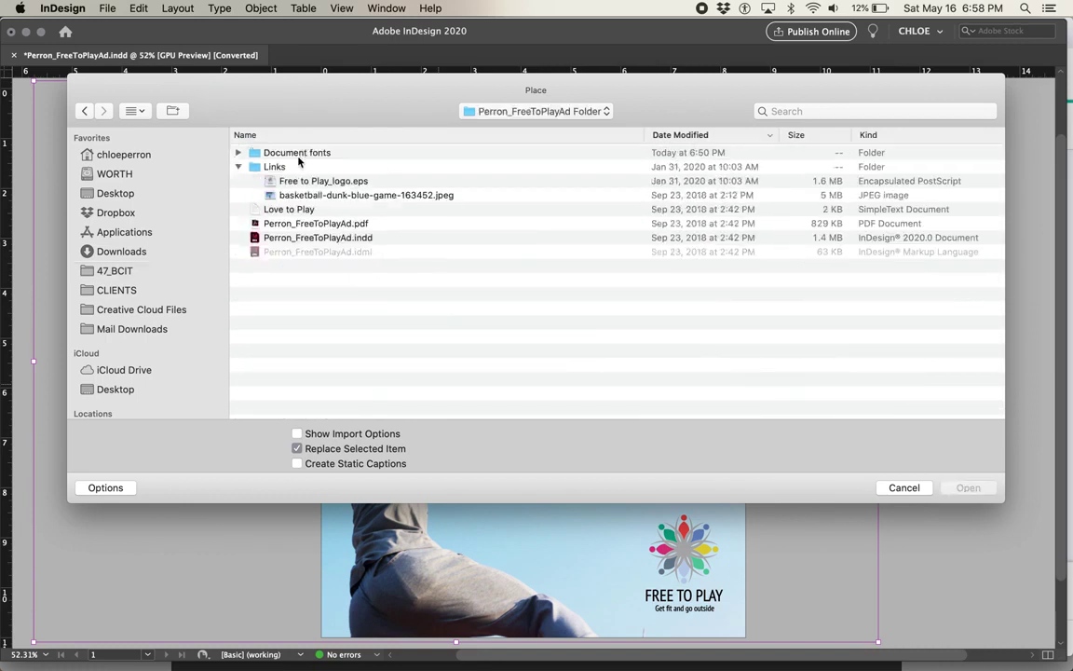
{"action": "left_click", "coordinate": [521, 111]}
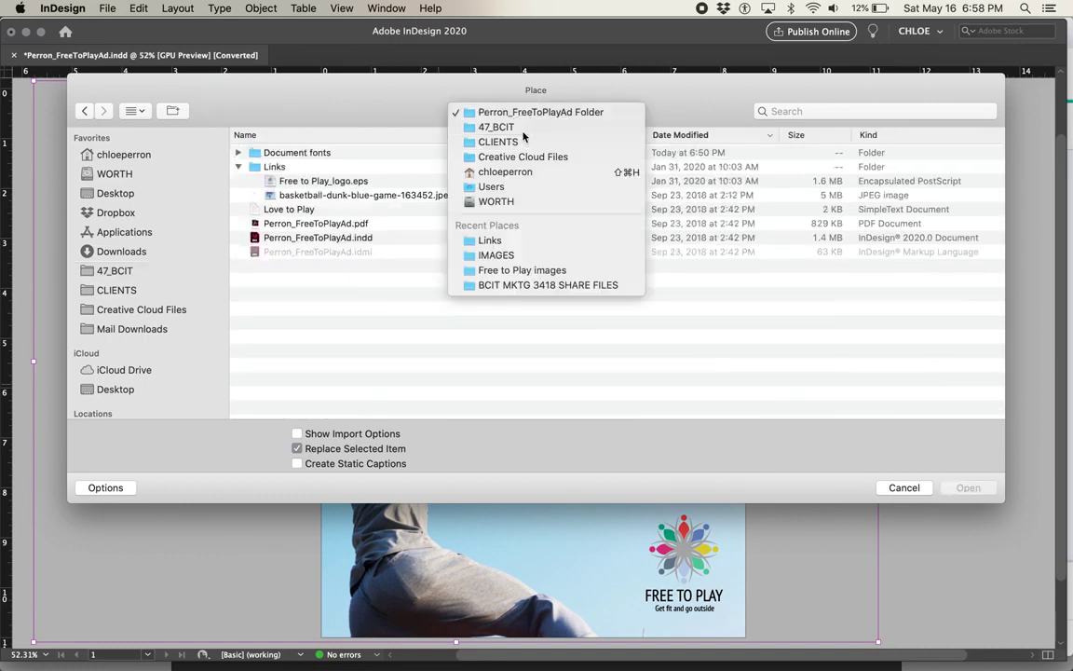
{"action": "left_click", "coordinate": [494, 126]}
{"action": "double_click", "coordinate": [280, 180]}
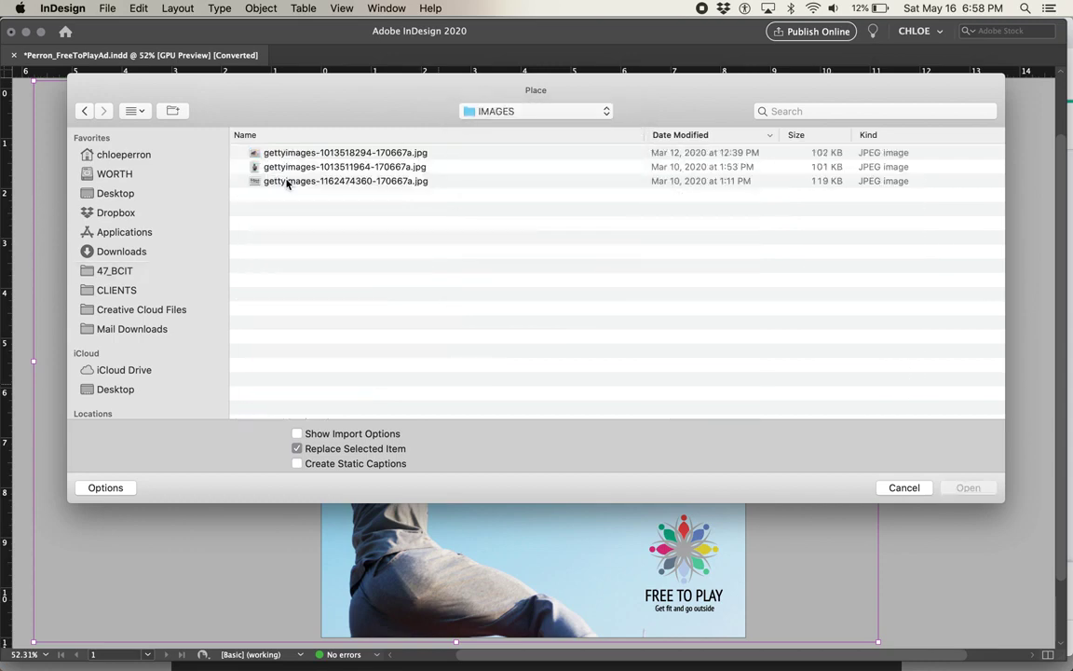
{"action": "left_click", "coordinate": [338, 154]}
{"action": "key", "text": "space"}
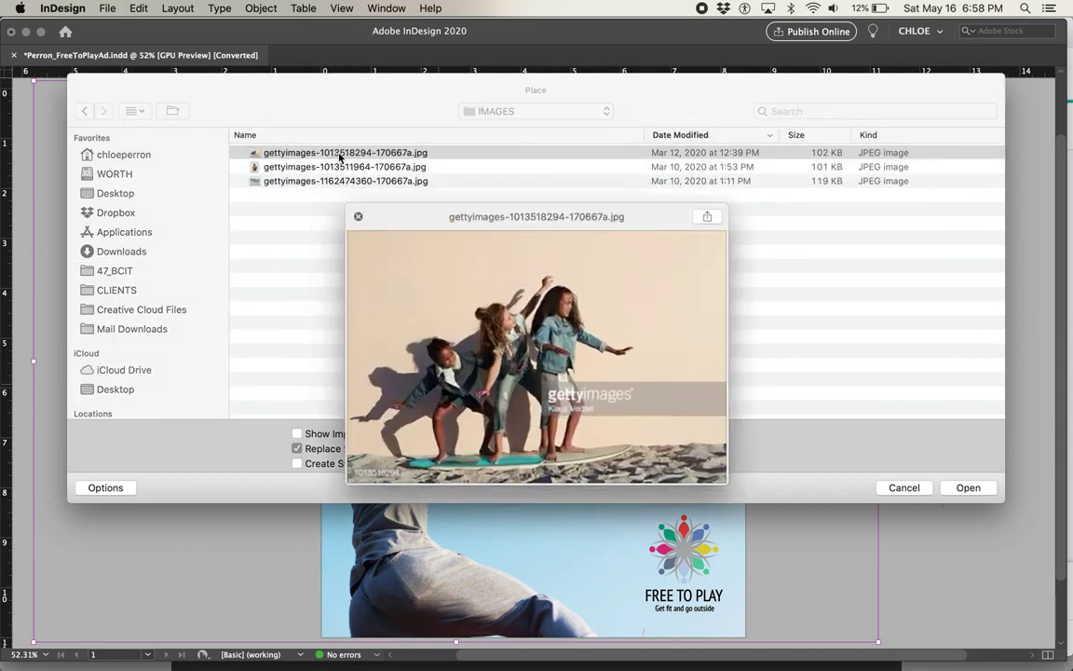
{"action": "key", "text": "Down"}
{"action": "key", "text": "Down"}
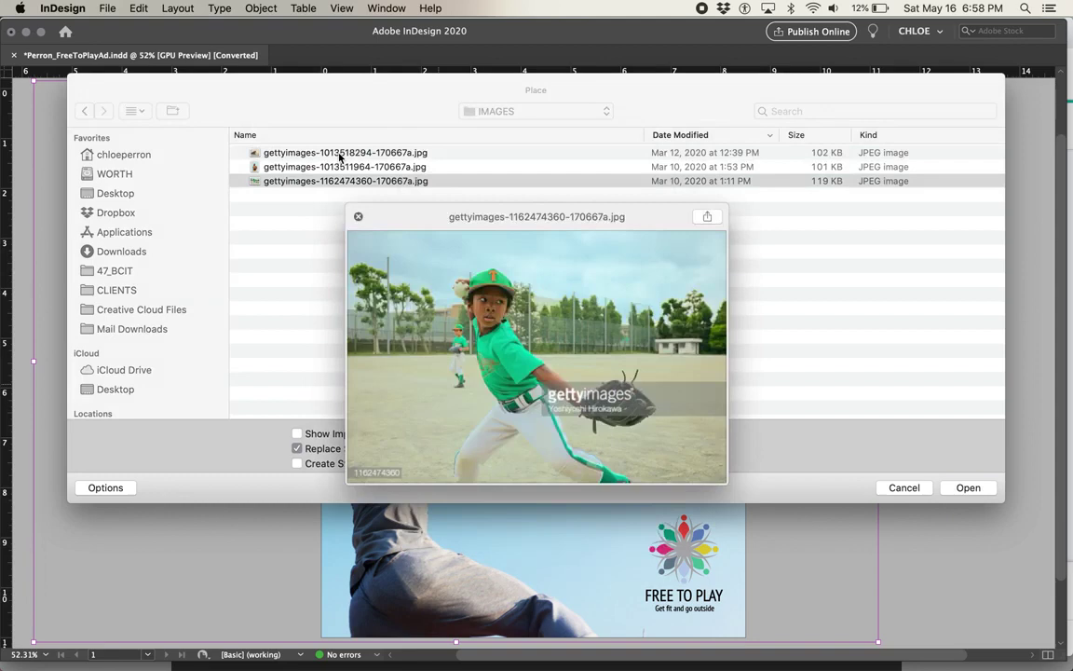
{"action": "key", "text": "Up"}
{"action": "key", "text": "Down"}
{"action": "key", "text": "space"}
{"action": "key", "text": "Return"}
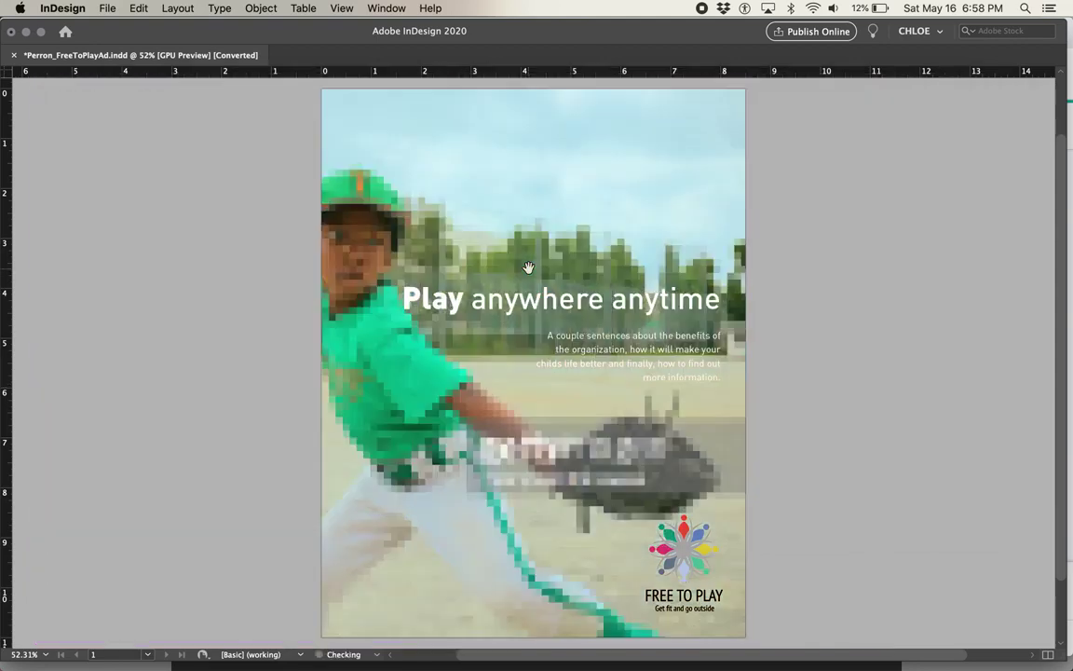
Shift the baseball photo about 1.5 in to the right inside its frame, bringing the pitcher's head and throwing hand fully onto the page.
{"action": "key", "text": "Tab"}
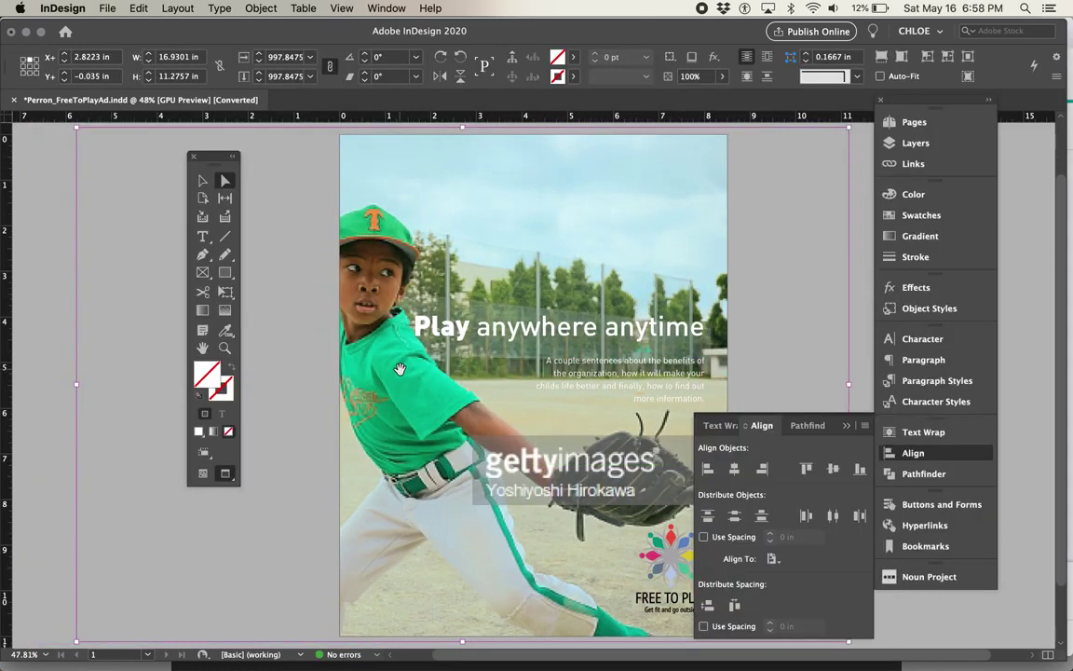
{"action": "key", "text": "super+minus"}
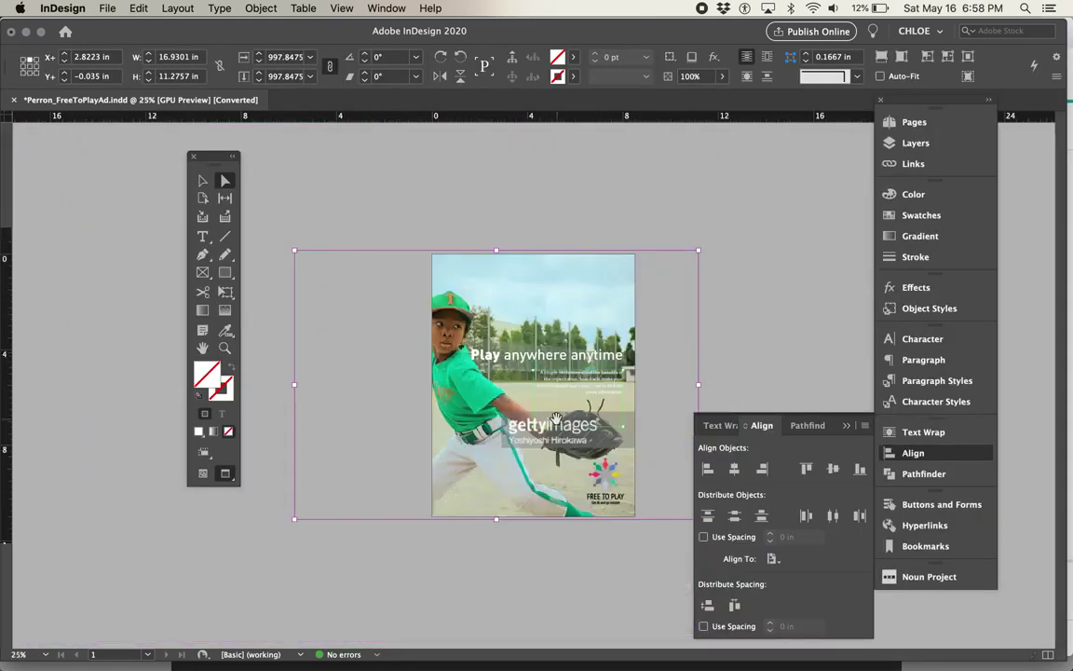
{"action": "left_click_drag", "start_coordinate": [496, 429], "coordinate": [502, 429]}
{"action": "key", "text": "shift+Right"}
{"action": "key", "text": "shift+Right"}
{"action": "key", "text": "shift+Right"}
{"action": "key", "text": "shift+Right"}
{"action": "key", "text": "shift+Right"}
{"action": "key", "text": "shift+Right"}
{"action": "key", "text": "shift+Right"}
{"action": "key", "text": "shift+Right"}
{"action": "key", "text": "shift+Right"}
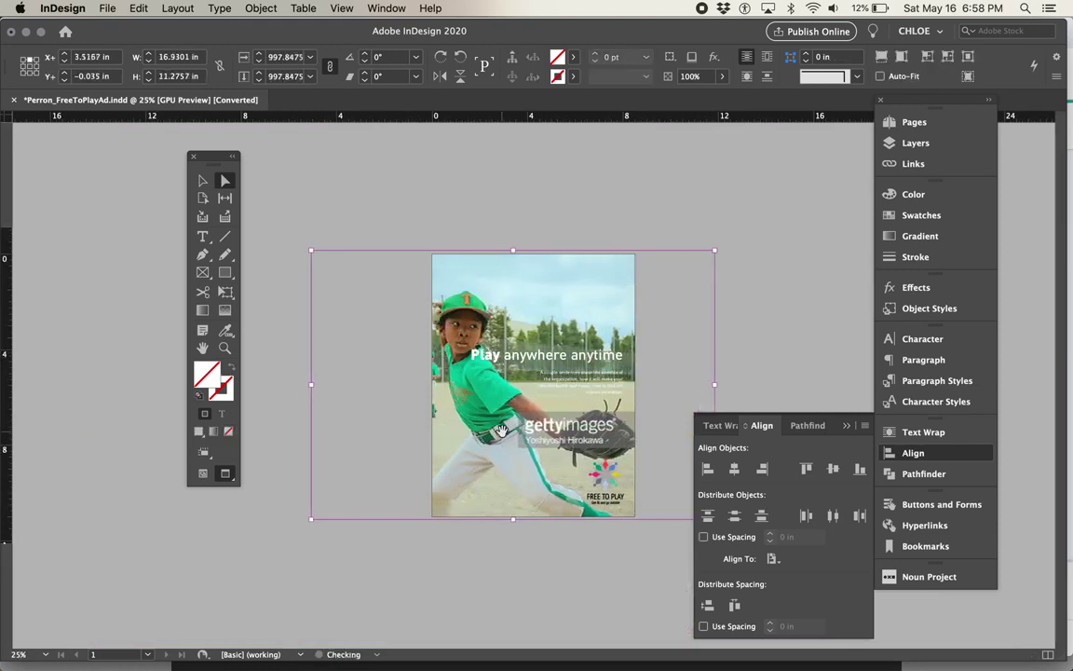
{"action": "key", "text": "shift+Right"}
{"action": "key", "text": "shift+Right"}
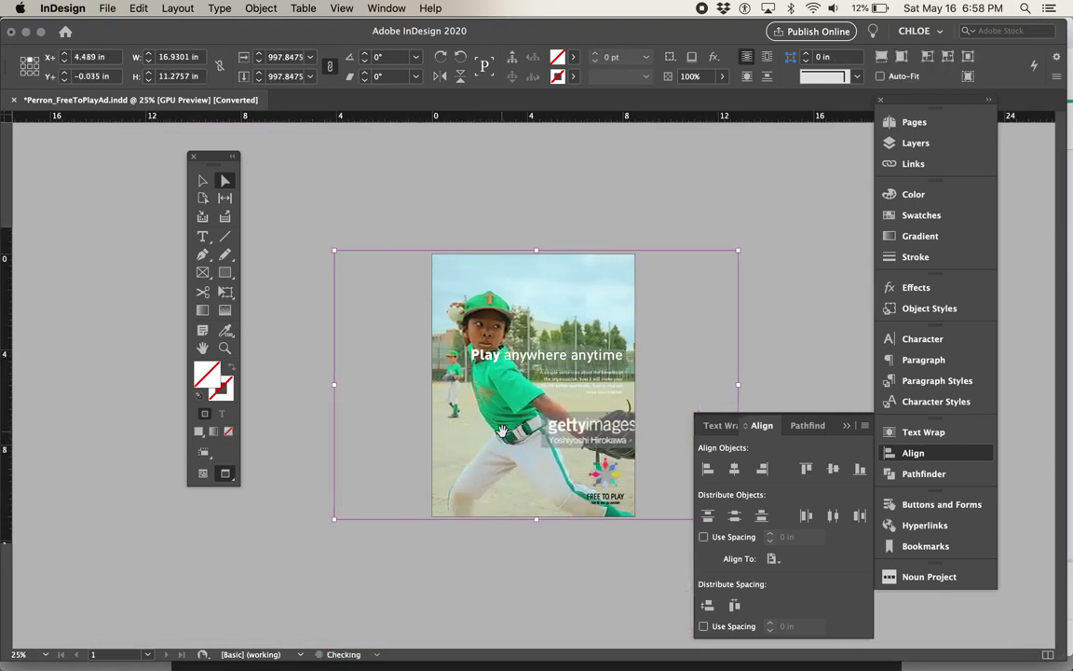
{"action": "key", "text": "shift+Left"}
{"action": "key", "text": "shift+Left"}
{"action": "key", "text": "shift+Right"}
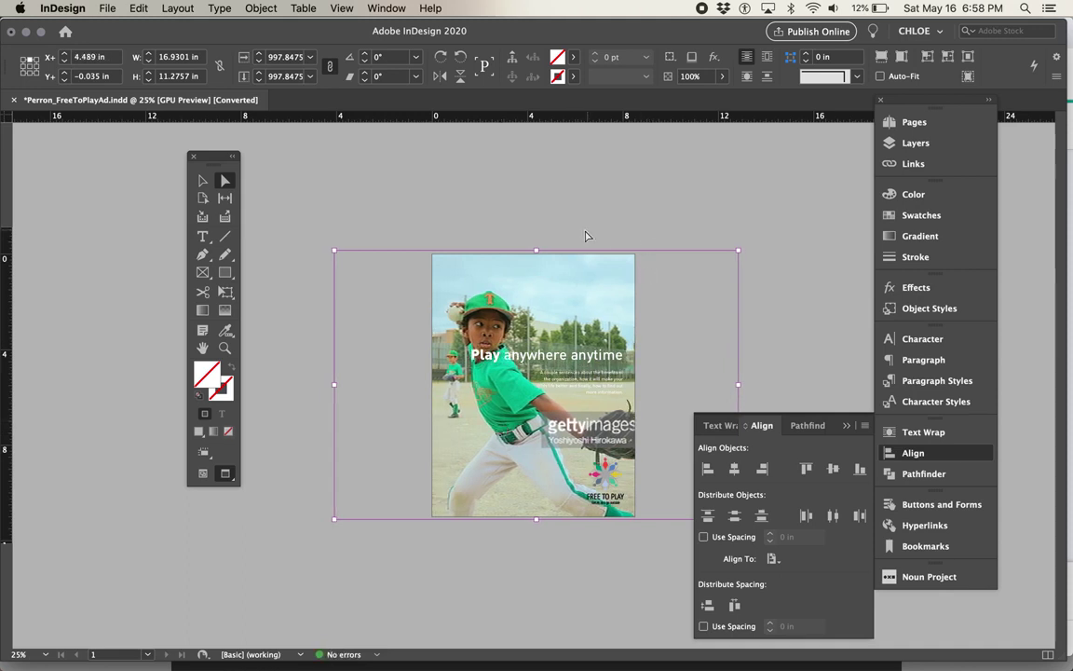
{"action": "left_click", "coordinate": [584, 233]}
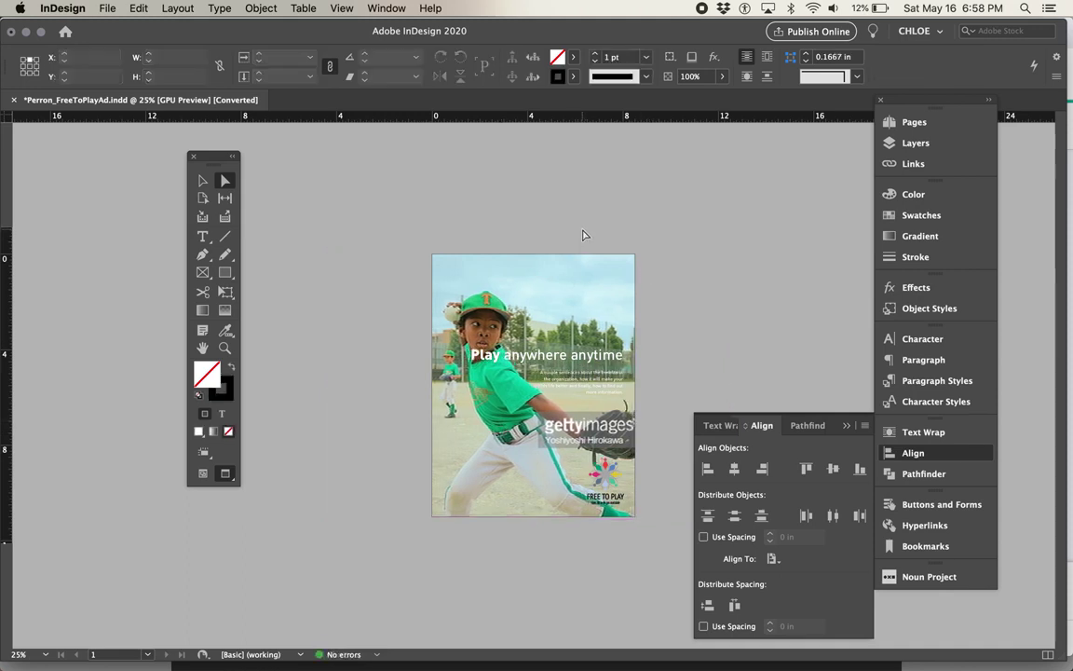
{"action": "key", "text": "super+0"}
{"action": "key", "text": "Tab"}
{"action": "key", "text": "super+0"}
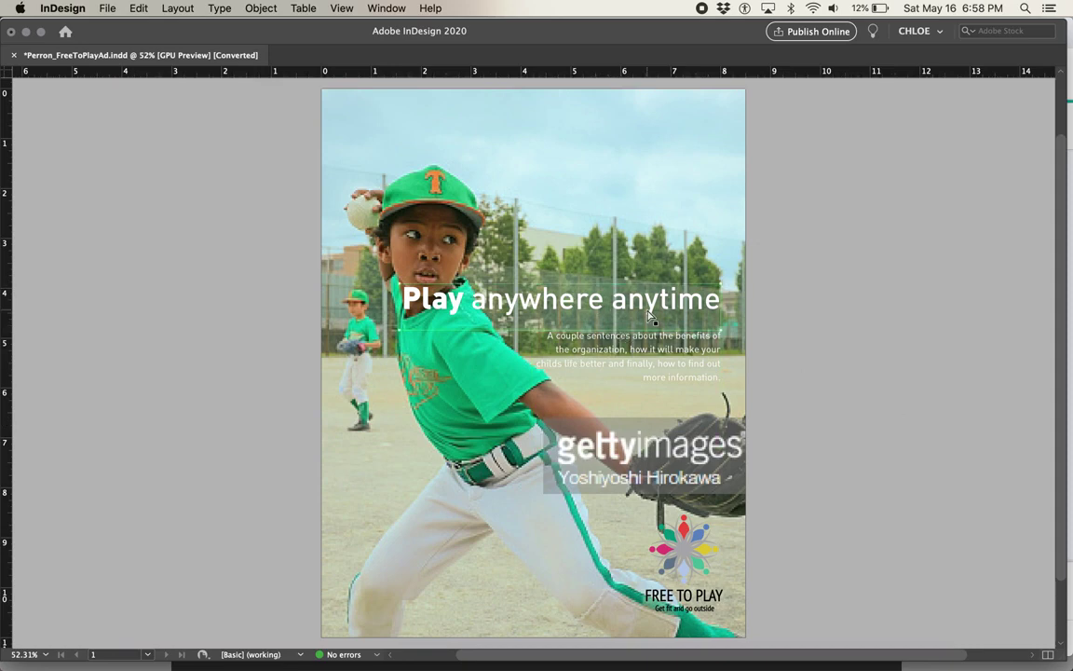
Correct "childs" to "child's" in the body text.
{"action": "key", "text": "w"}
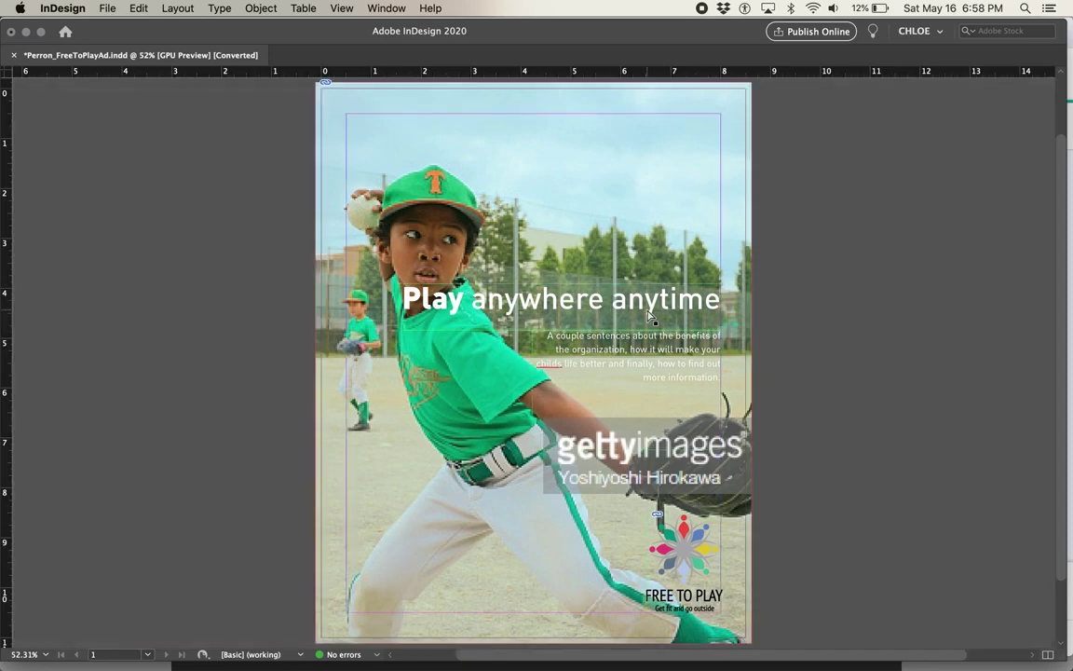
{"action": "key", "text": "Tab"}
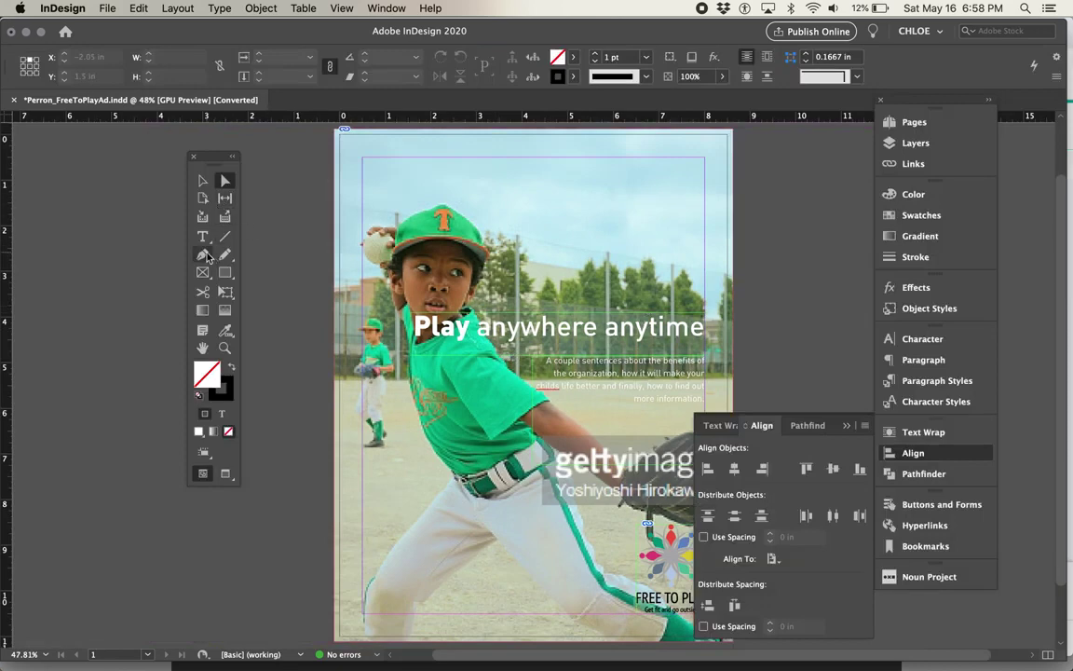
{"action": "left_click", "coordinate": [556, 387]}
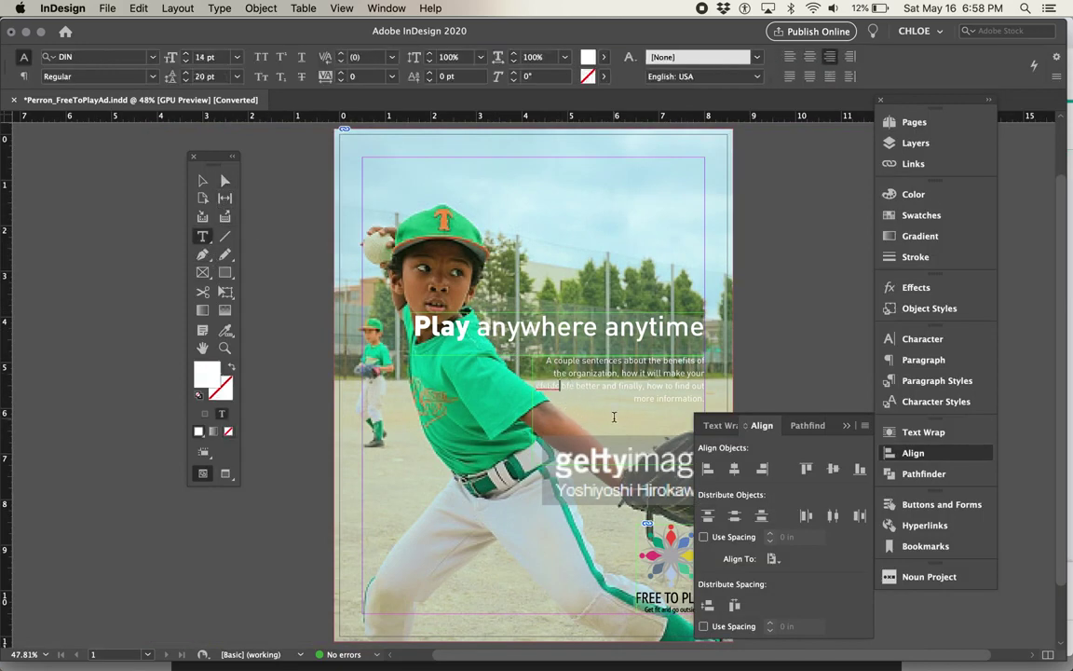
{"action": "type", "text": "'"}
{"action": "key", "text": "Escape"}
{"action": "key", "text": "Tab"}
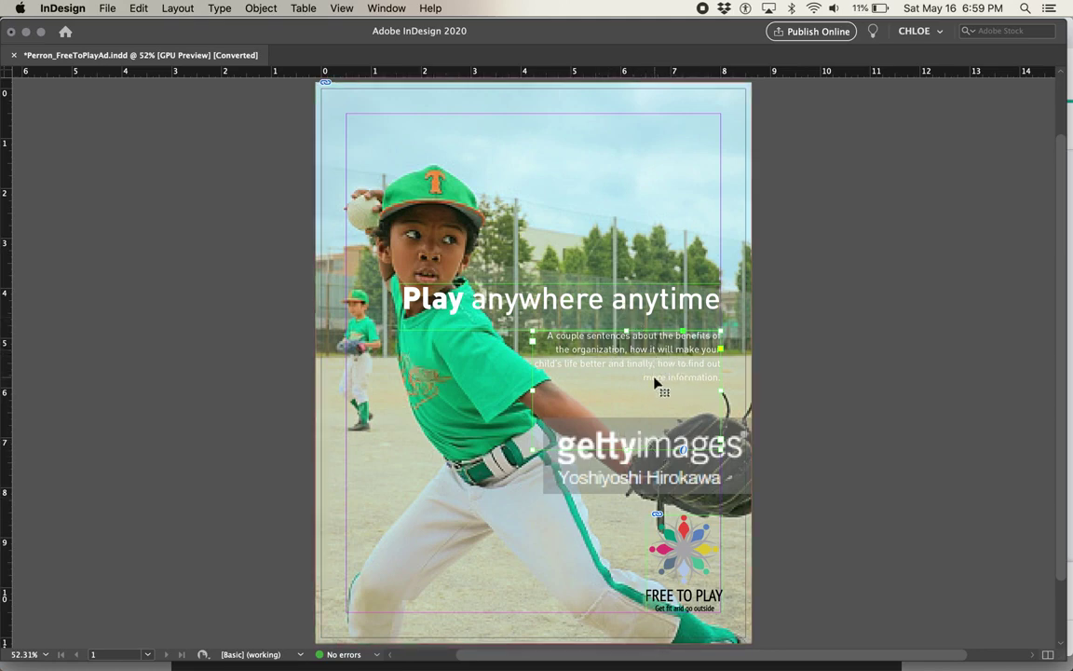
Move the headline up into the sky above the boy's cap, at Y 0.8022 in along the right margin.
{"action": "key", "text": "Tab"}
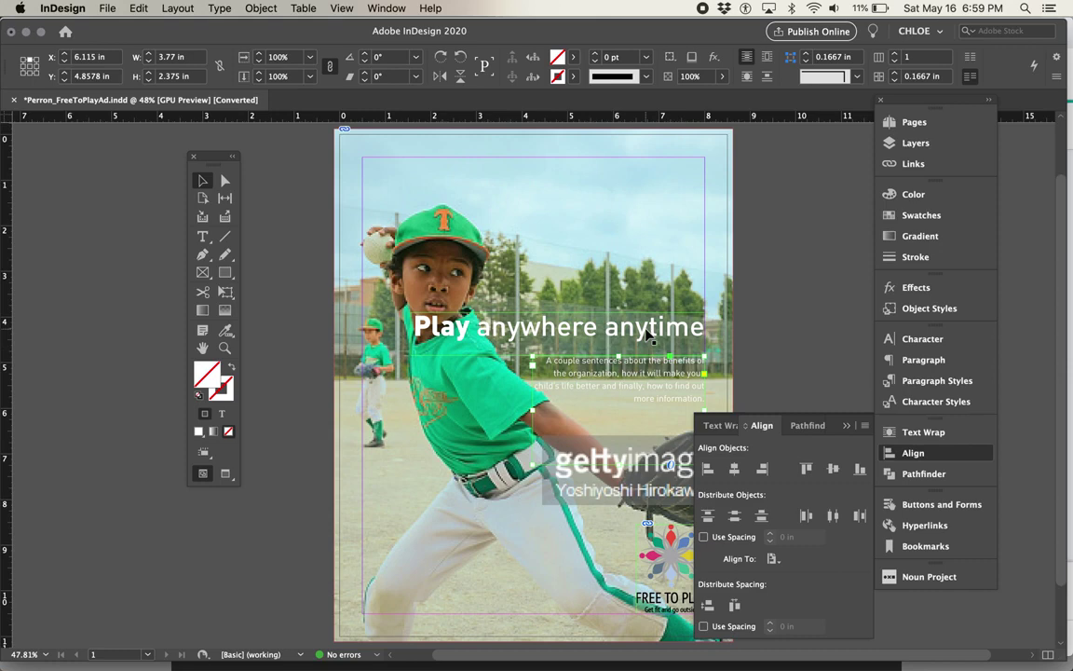
{"action": "left_click_drag", "start_coordinate": [649, 336], "coordinate": [649, 206]}
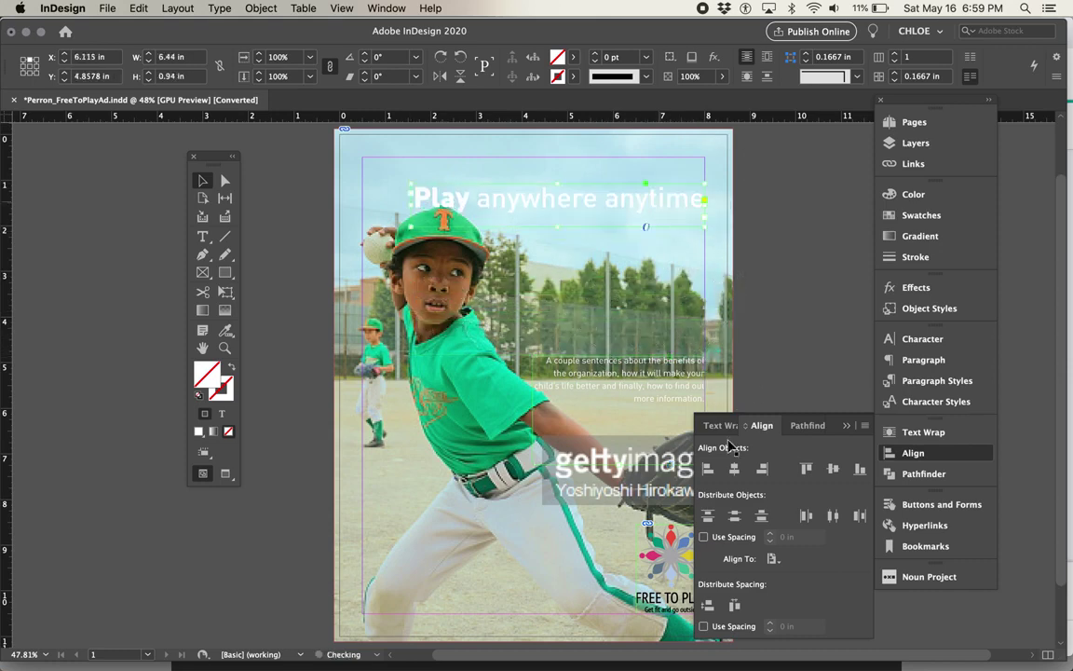
{"action": "left_click", "coordinate": [773, 558]}
{"action": "left_click", "coordinate": [834, 591]}
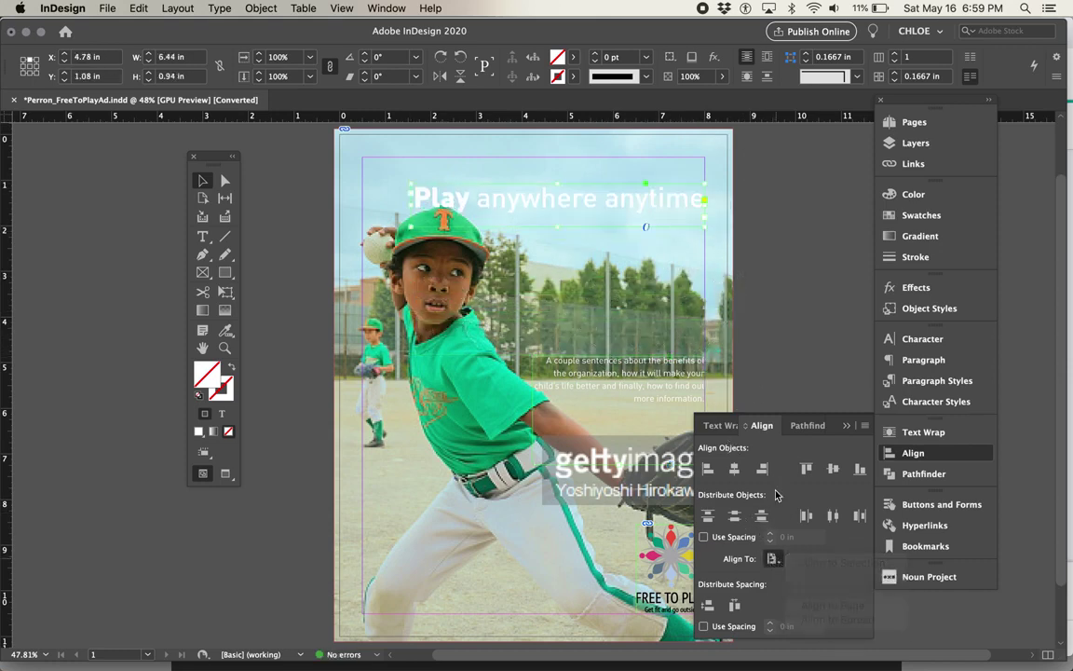
{"action": "key", "text": "shift+Up"}
{"action": "key", "text": "shift+Up"}
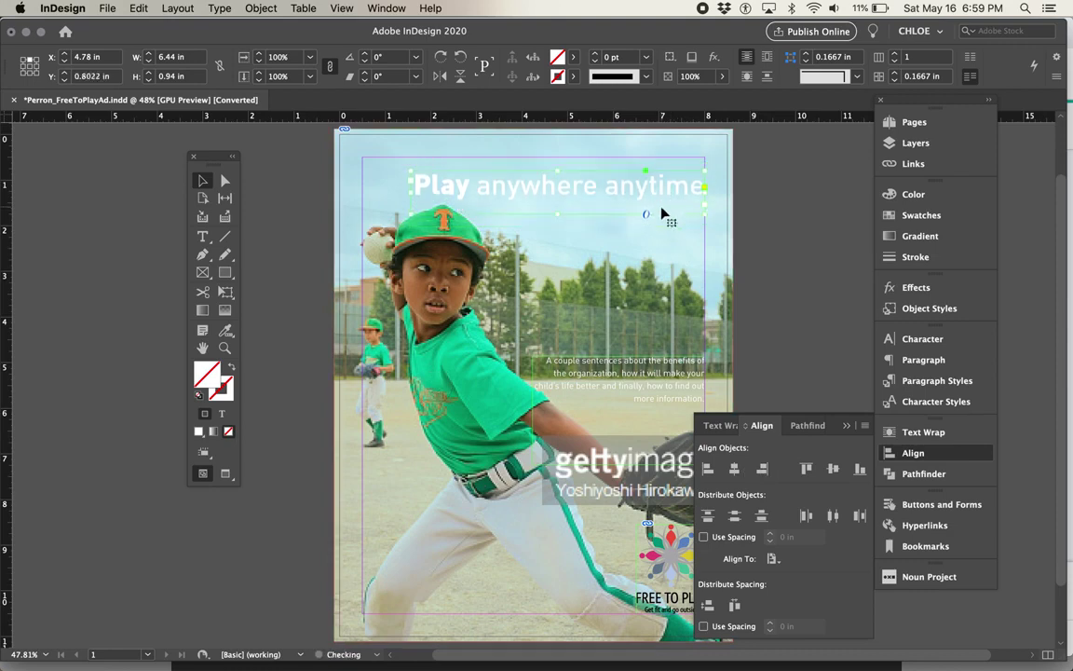
Resize the headline frame to 2.43 by 3.5978 in, wrapping the headline over several lines against the right margin.
{"action": "key", "text": "l"}
{"action": "left_click_drag", "start_coordinate": [593, 301], "coordinate": [563, 311]}
{"action": "key", "text": "super+z"}
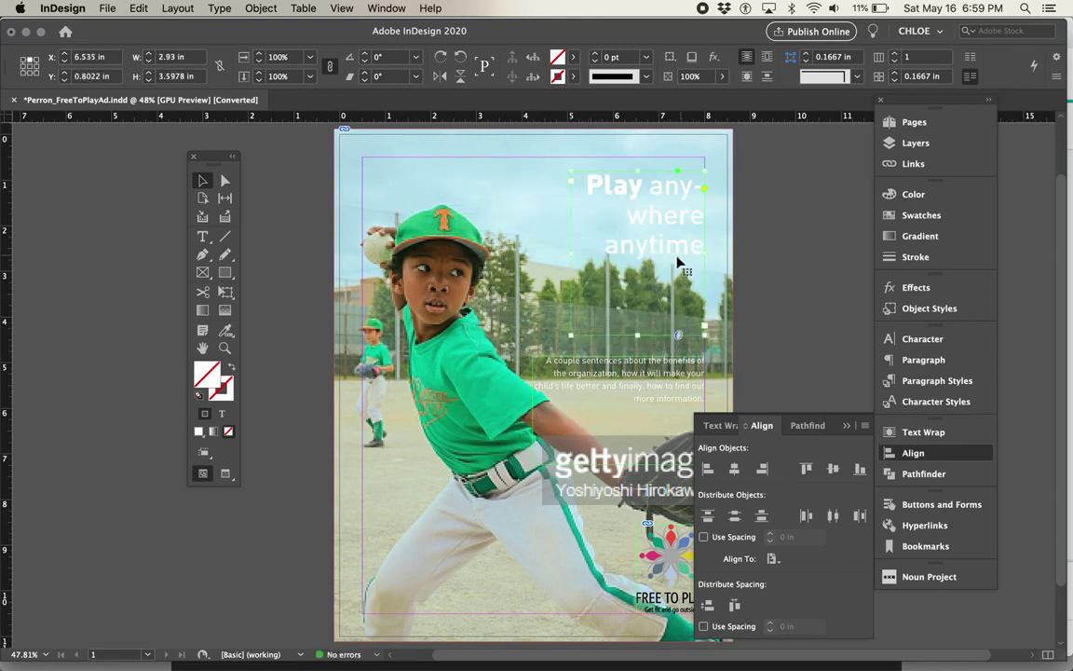
{"action": "left_click_drag", "start_coordinate": [572, 264], "coordinate": [594, 250]}
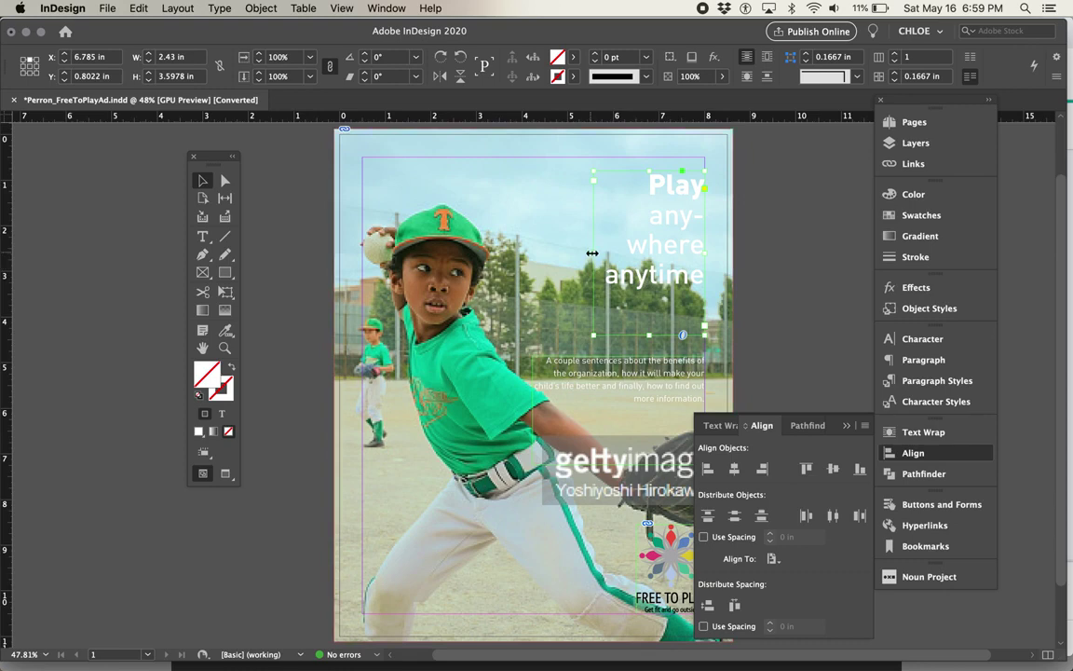
Widen the headline frame to 3.03 in and break the line after "Play" so "anywhere" fits unhyphenated on its own line.
{"action": "left_click_drag", "start_coordinate": [594, 253], "coordinate": [567, 254]}
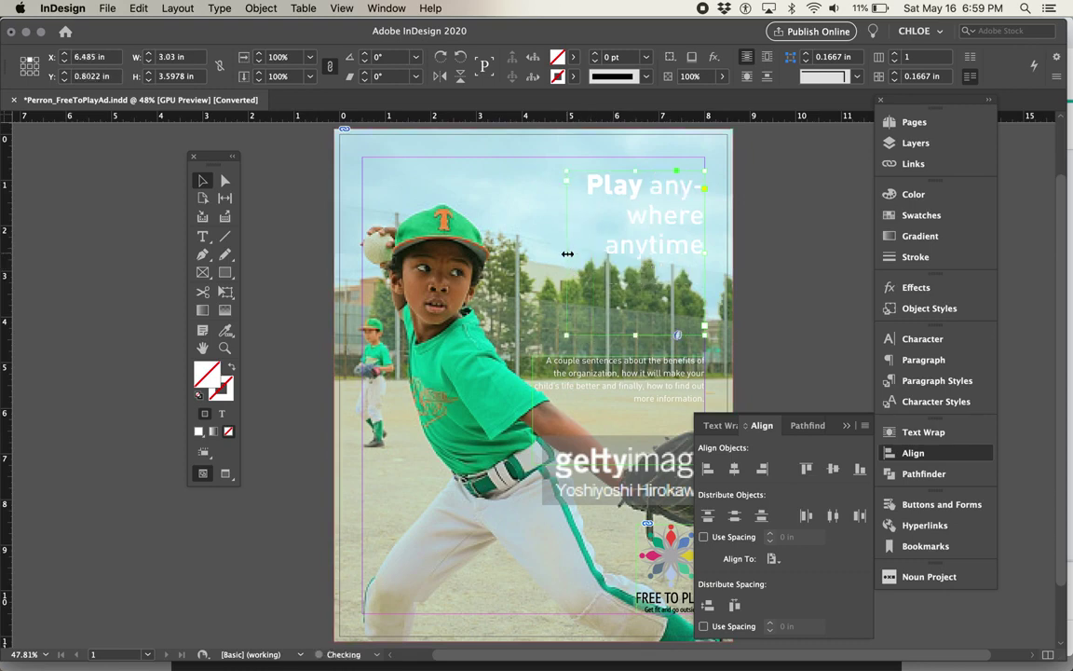
{"action": "double_click", "coordinate": [649, 189]}
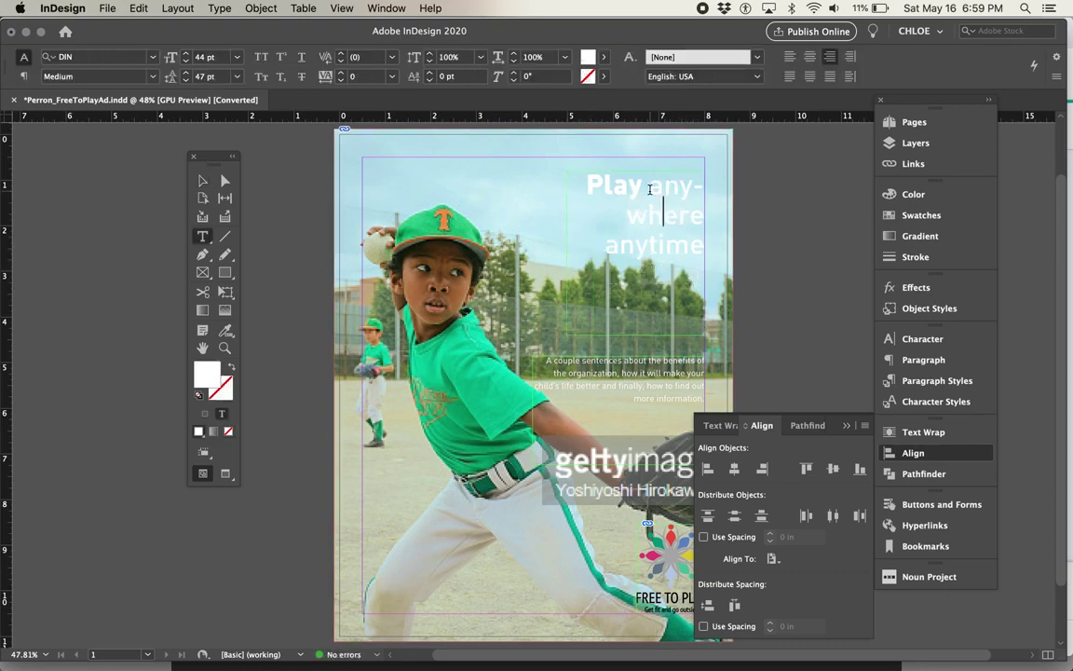
{"action": "key", "text": "shift+Return"}
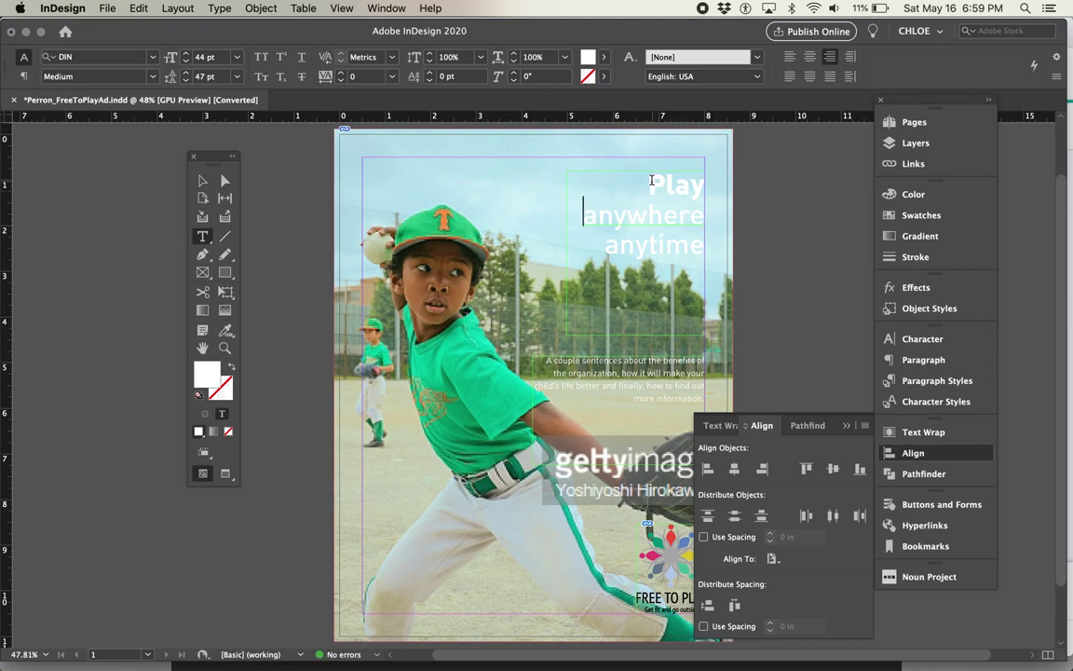
Enlarge the word "Play" in the headline to 96 pt.
{"action": "left_click_drag", "start_coordinate": [652, 180], "coordinate": [714, 186]}
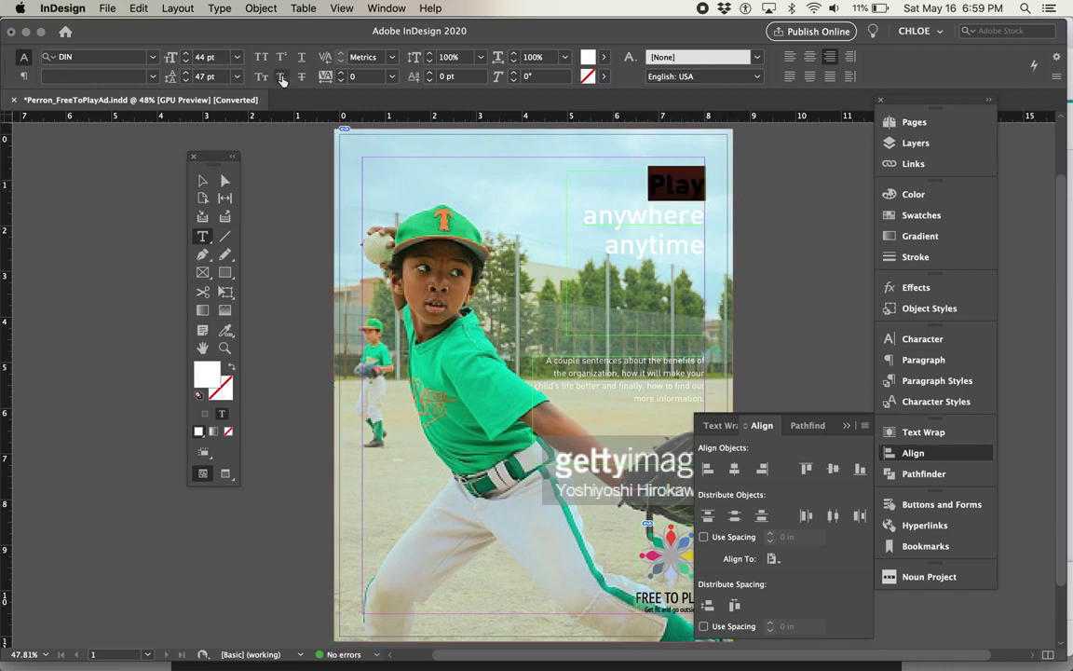
{"action": "left_click", "coordinate": [187, 53]}
{"action": "left_click", "coordinate": [186, 53]}
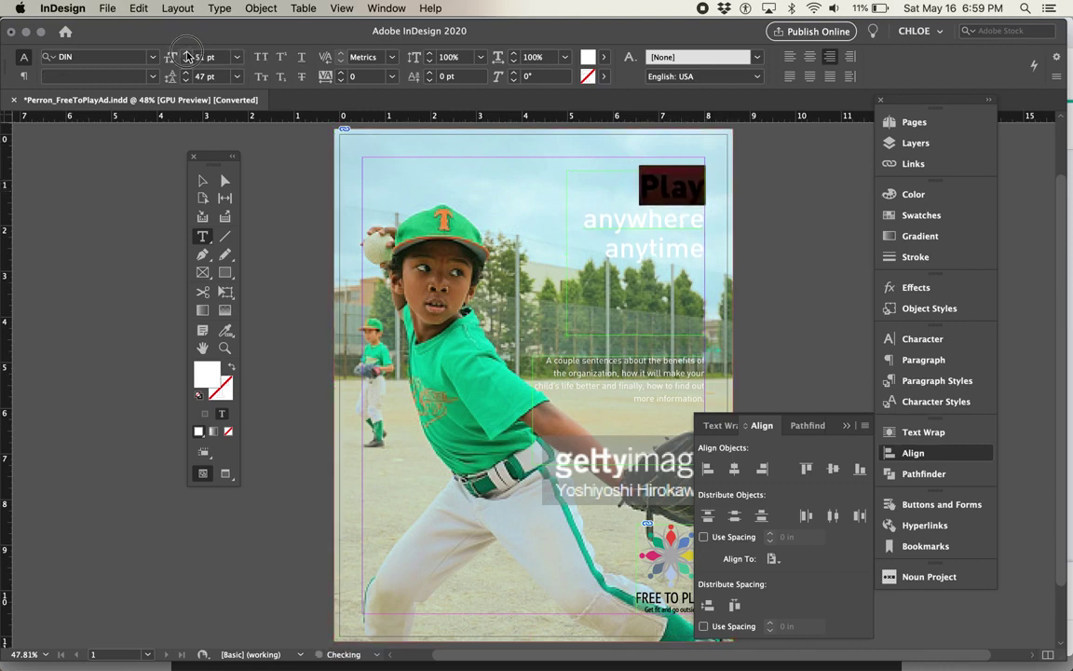
{"action": "left_click", "coordinate": [186, 53]}
{"action": "left_click", "coordinate": [187, 53]}
{"action": "left_click", "coordinate": [186, 53]}
{"action": "left_click", "coordinate": [187, 54]}
{"action": "left_click", "coordinate": [186, 54]}
{"action": "left_click", "coordinate": [187, 54]}
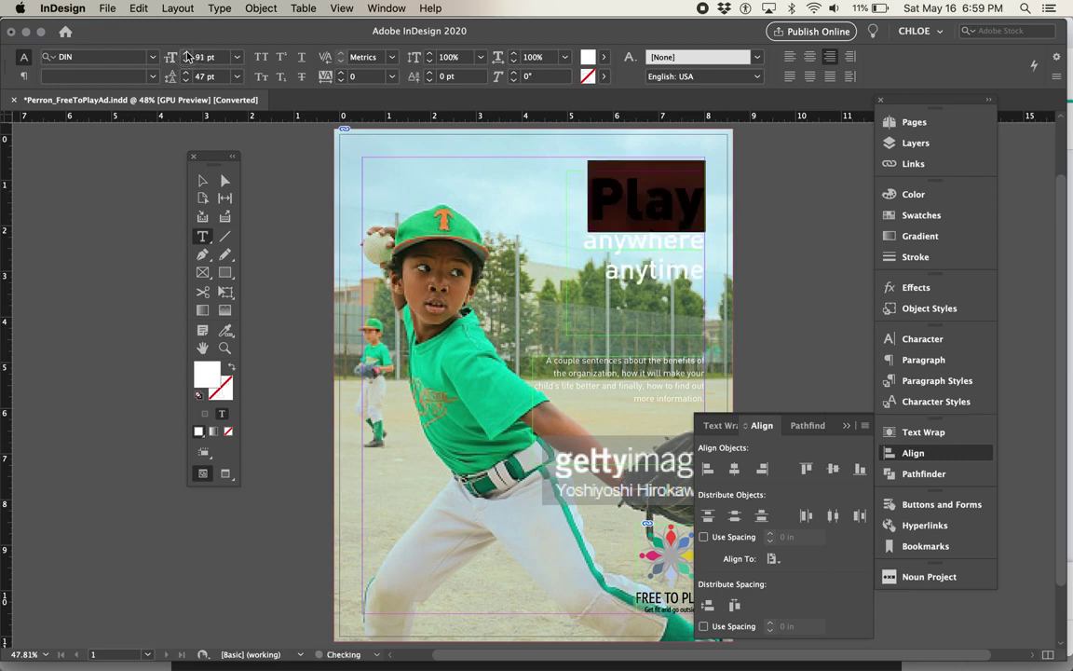
Set the headline lines "anywhere anytime" in DIN Light at 36 pt.
{"action": "left_click_drag", "start_coordinate": [584, 242], "coordinate": [724, 280]}
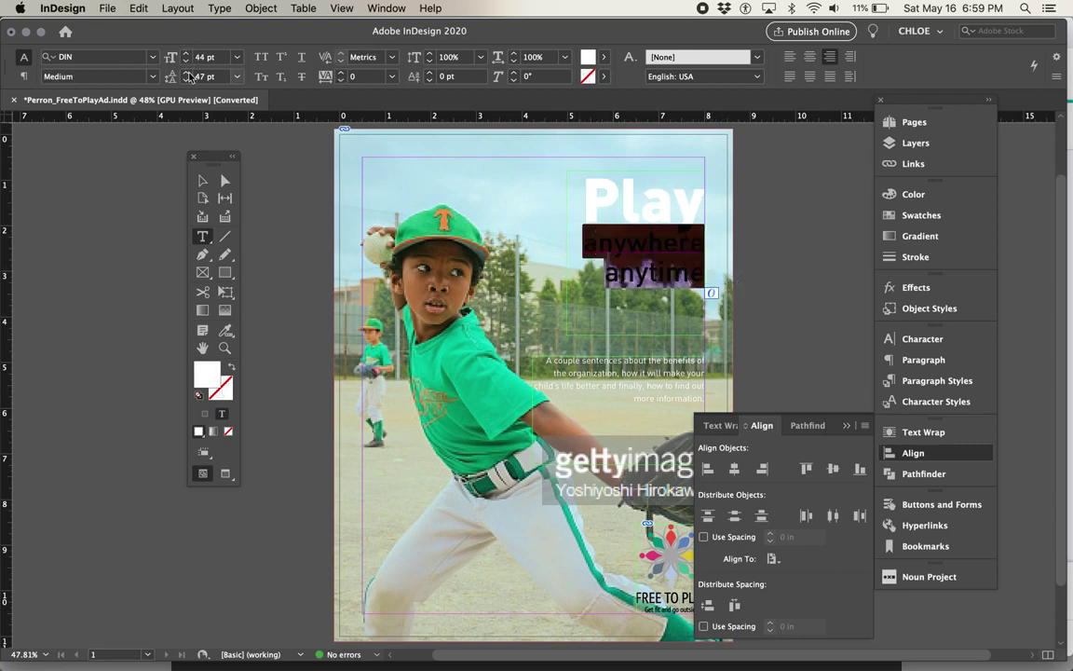
{"action": "left_click", "coordinate": [142, 76]}
{"action": "left_click", "coordinate": [122, 139]}
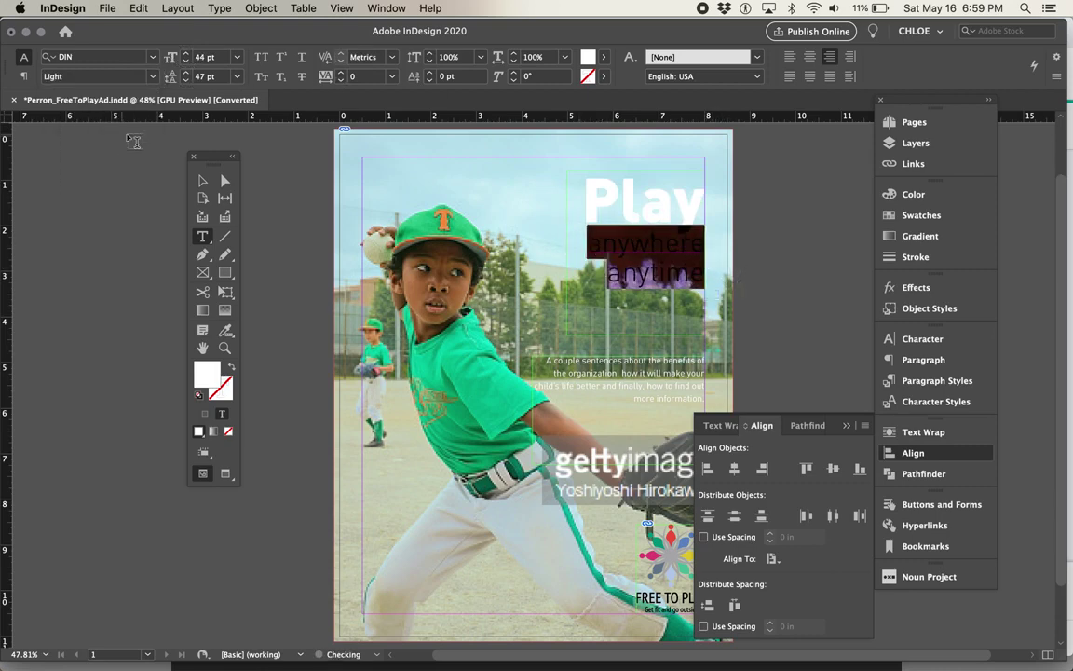
{"action": "left_click", "coordinate": [186, 61]}
{"action": "left_click", "coordinate": [186, 60]}
{"action": "left_click", "coordinate": [186, 61]}
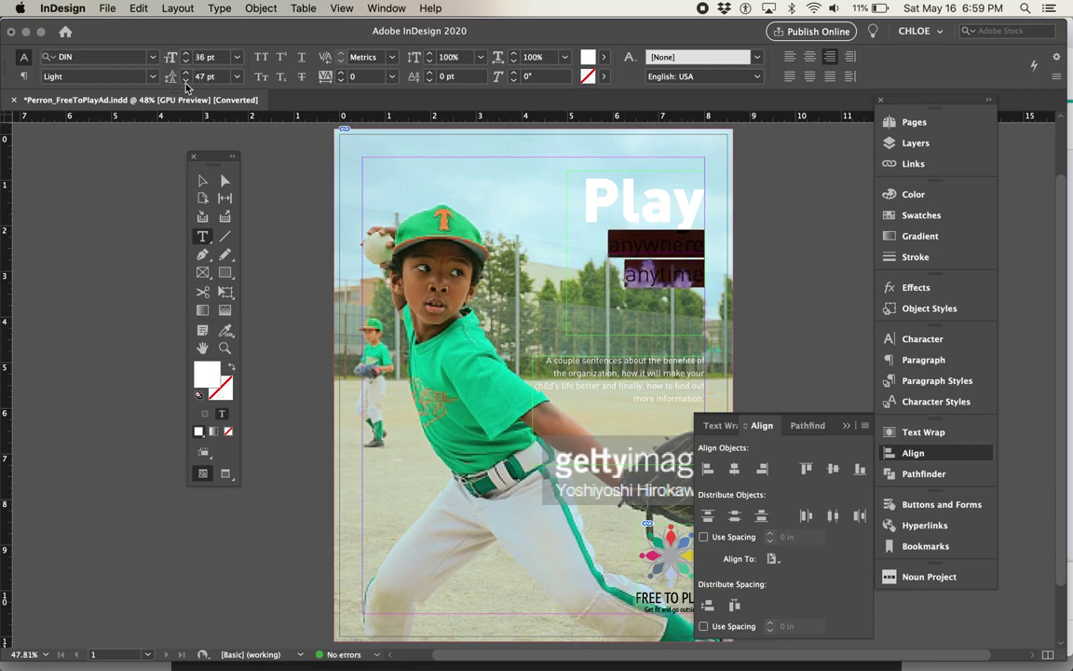
Tighten the leading of "anywhere anytime" to 39 pt.
{"action": "left_click", "coordinate": [186, 82]}
{"action": "left_click", "coordinate": [185, 82]}
{"action": "left_click", "coordinate": [186, 82]}
{"action": "left_click", "coordinate": [185, 82]}
{"action": "left_click", "coordinate": [185, 82]}
{"action": "left_click", "coordinate": [185, 82]}
{"action": "left_click", "coordinate": [186, 82]}
{"action": "left_click", "coordinate": [186, 82]}
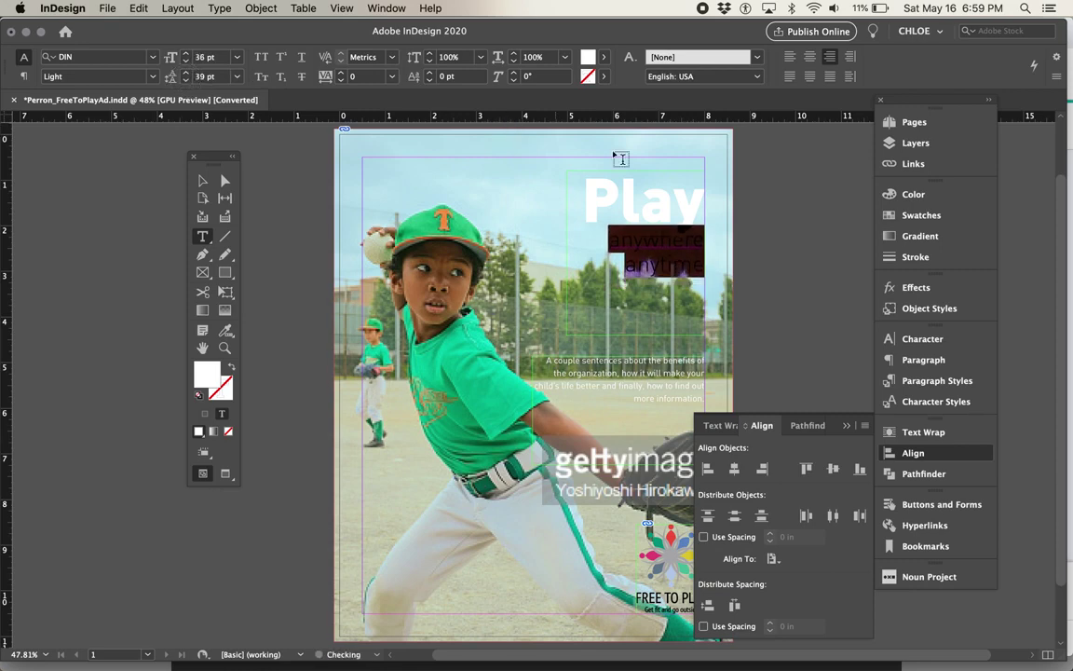
Recolor the whole headline with the [Black] swatch and deselect it.
{"action": "left_click_drag", "start_coordinate": [580, 182], "coordinate": [737, 239]}
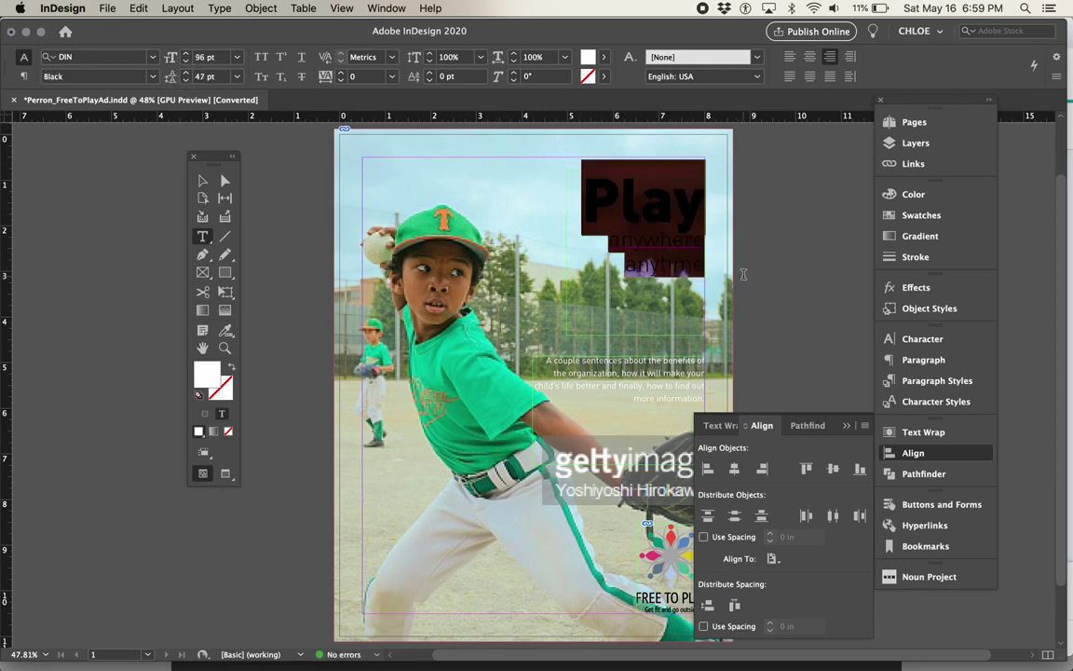
{"action": "left_click", "coordinate": [969, 216]}
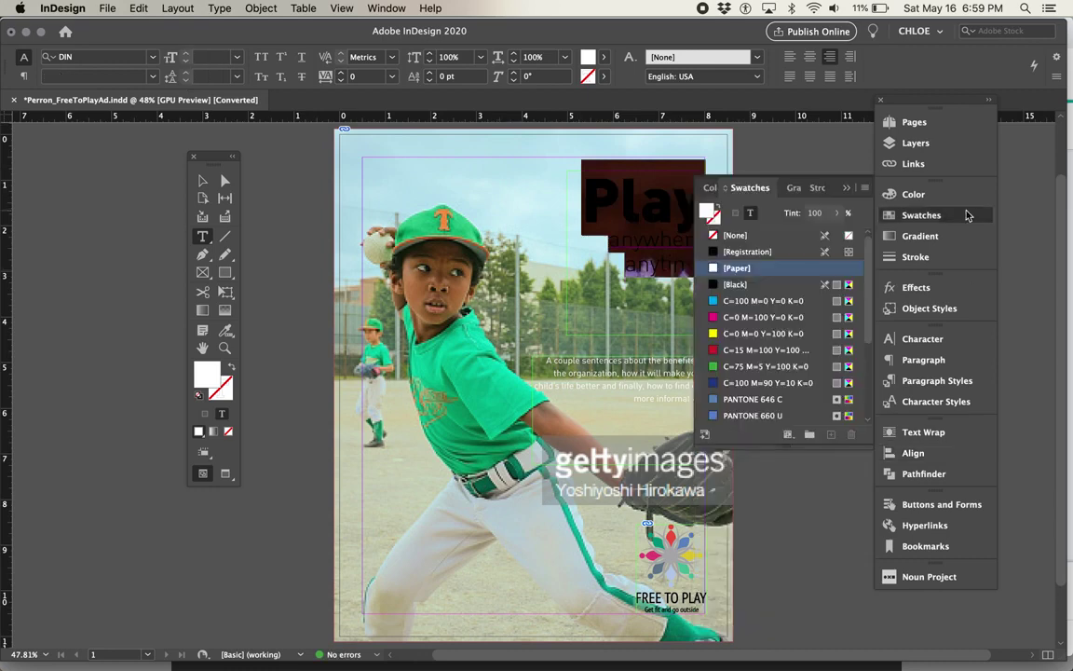
{"action": "left_click", "coordinate": [736, 284]}
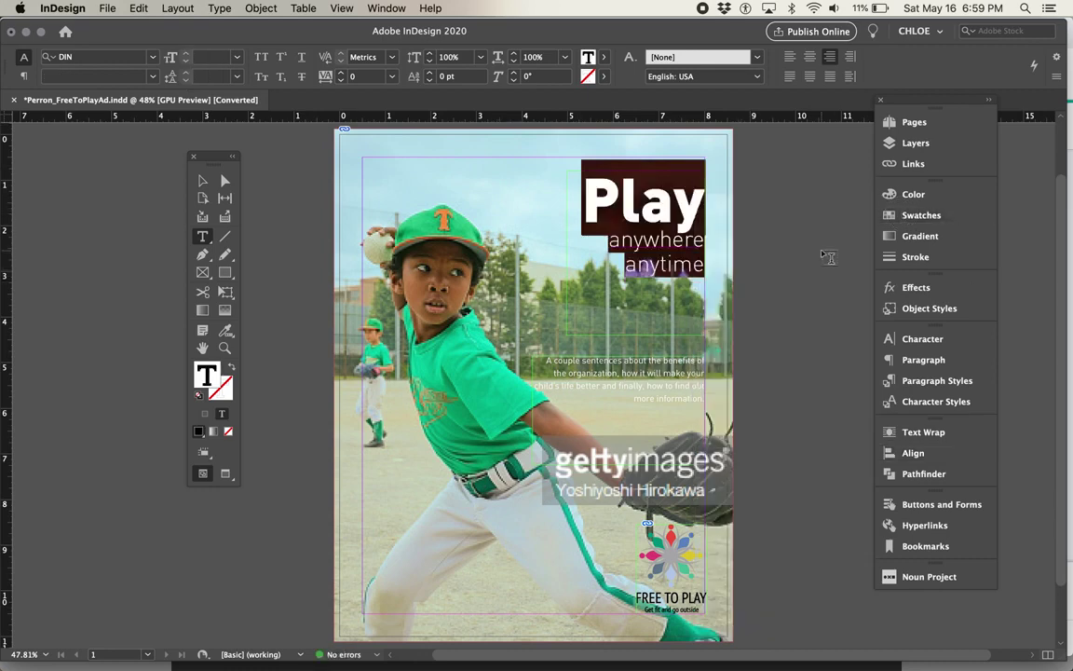
{"action": "left_click", "coordinate": [822, 255]}
Preview the ad without guides and panels to check the black headline against the photo, and return to the working view.
{"action": "key", "text": "w"}
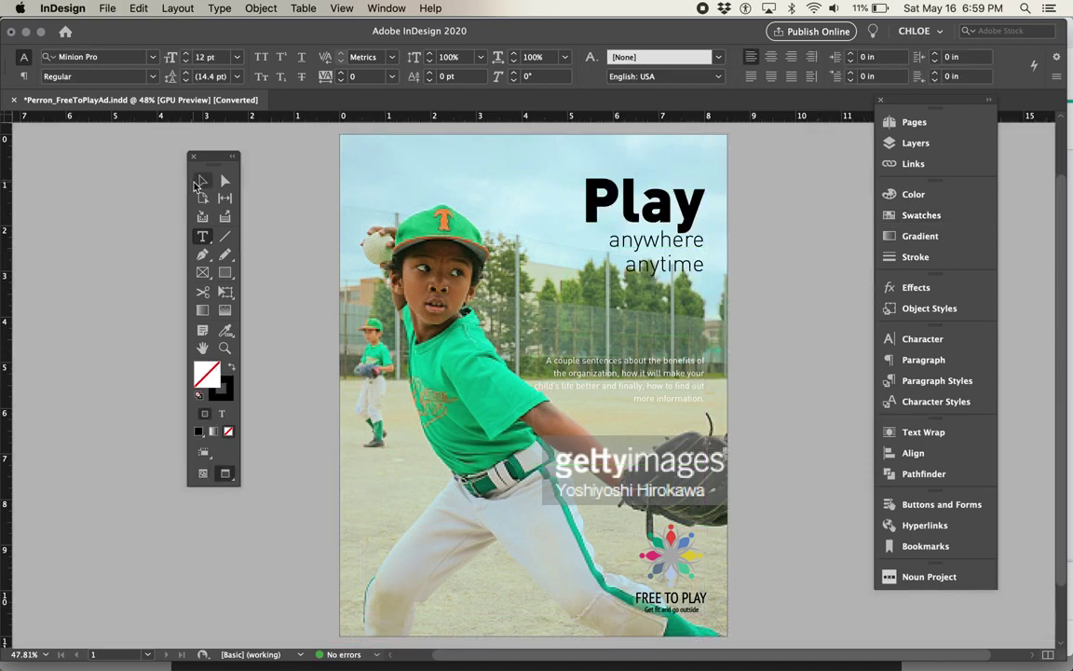
{"action": "key", "text": "Tab"}
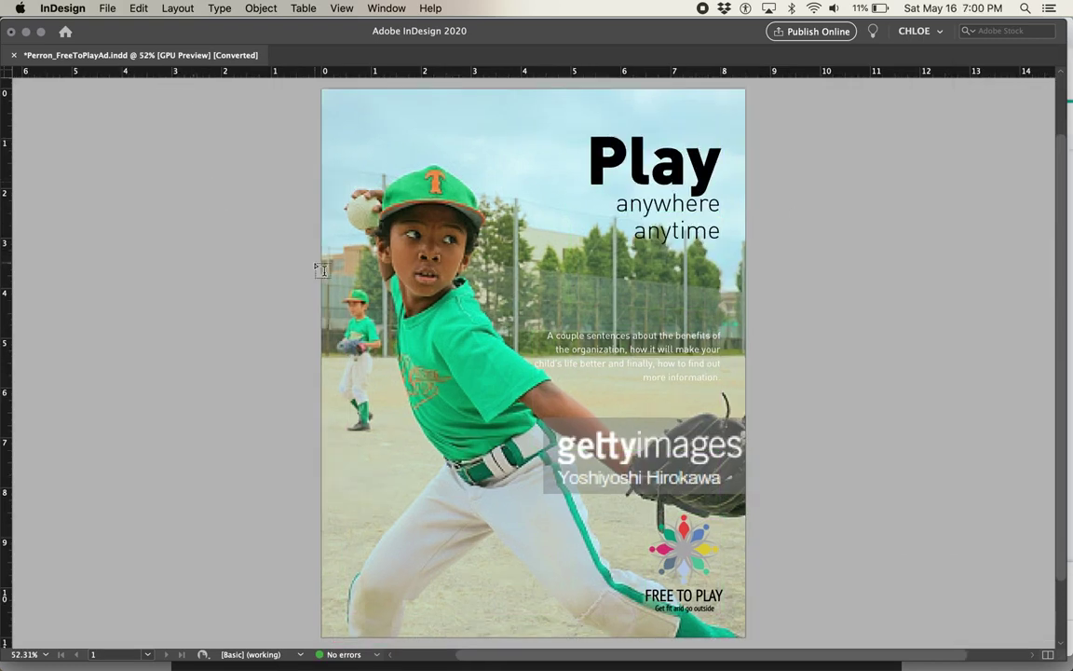
{"action": "key", "text": "Tab"}
{"action": "key", "text": "w"}
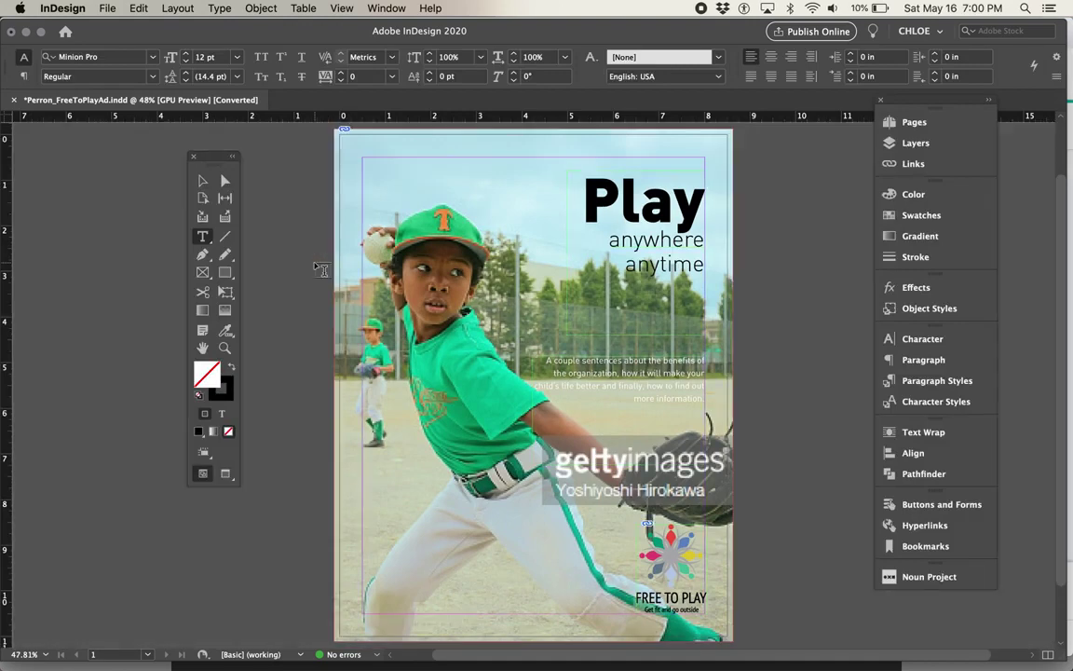
{"action": "key", "text": "Tab"}
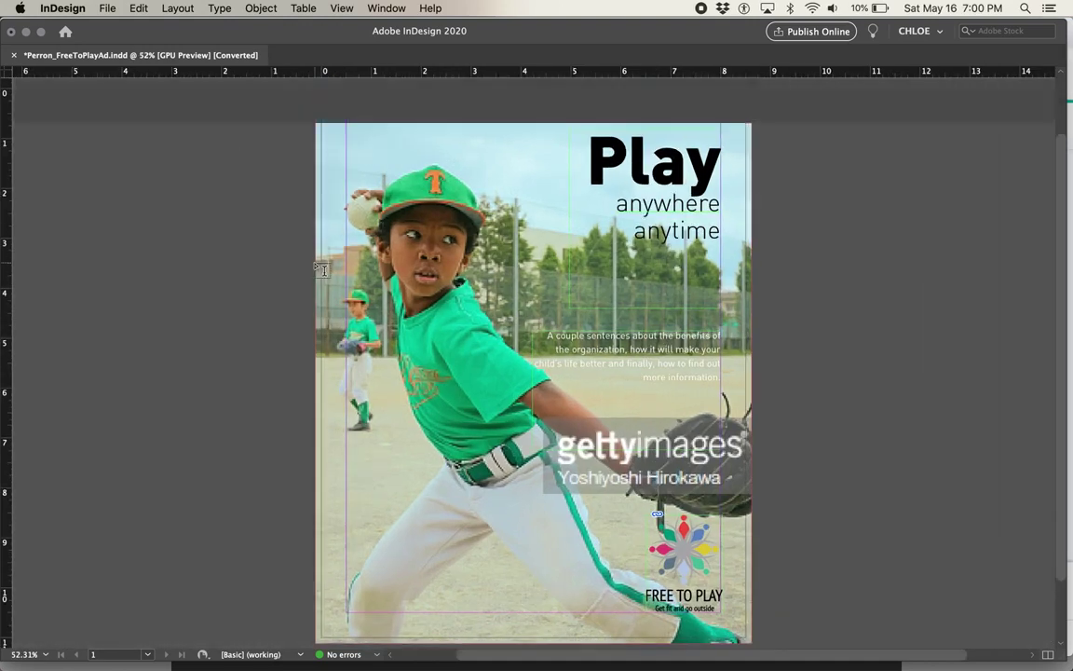
{"action": "key", "text": "Tab"}
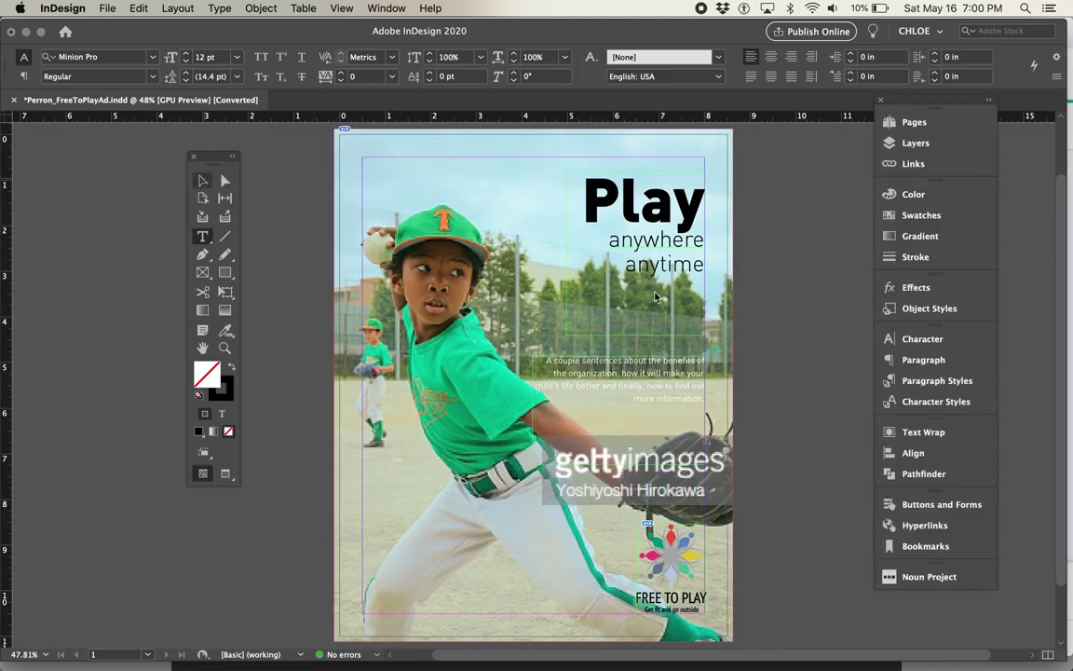
Move the headline down to Y 2.33 in, directly above the body text, and narrow the body text frame to 2.73 in.
{"action": "key", "text": "Escape"}
{"action": "left_click_drag", "start_coordinate": [689, 233], "coordinate": [690, 302]}
{"action": "left_click", "coordinate": [743, 392]}
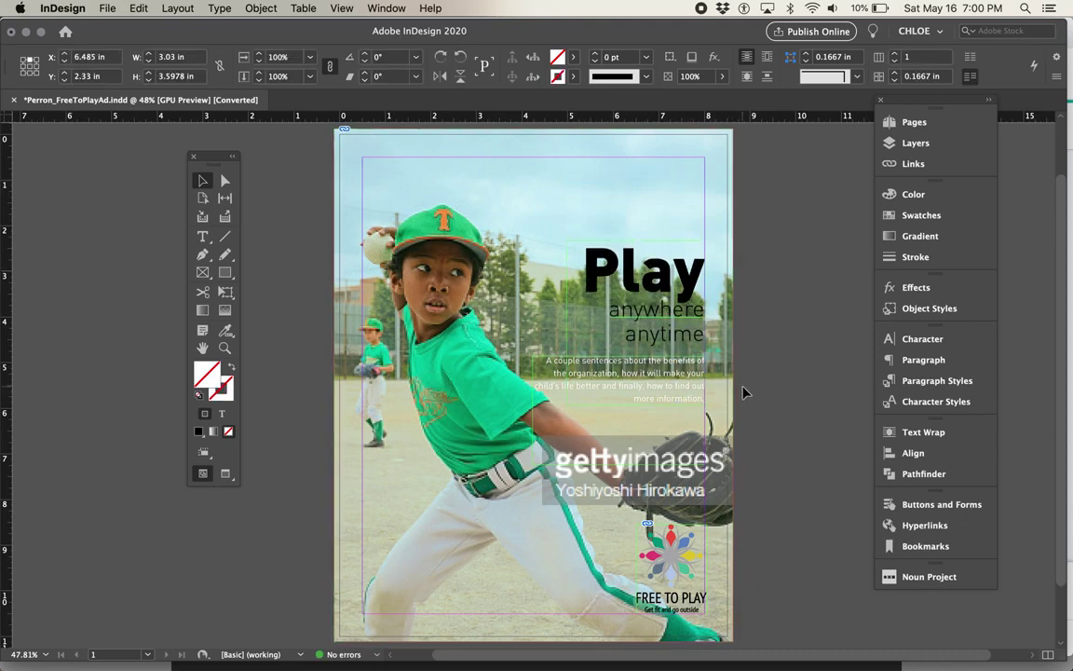
{"action": "left_click", "coordinate": [589, 359]}
{"action": "left_click_drag", "start_coordinate": [556, 412], "coordinate": [580, 412]}
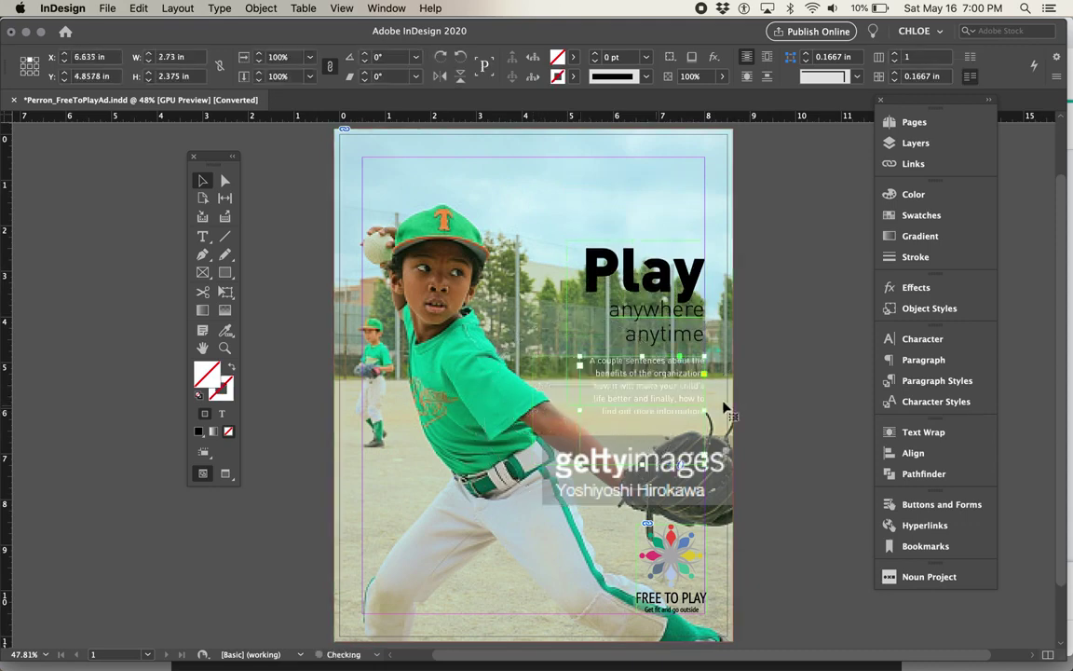
Recolor all of the body text with the [Black] swatch.
{"action": "double_click", "coordinate": [657, 410]}
{"action": "key", "text": "super+a"}
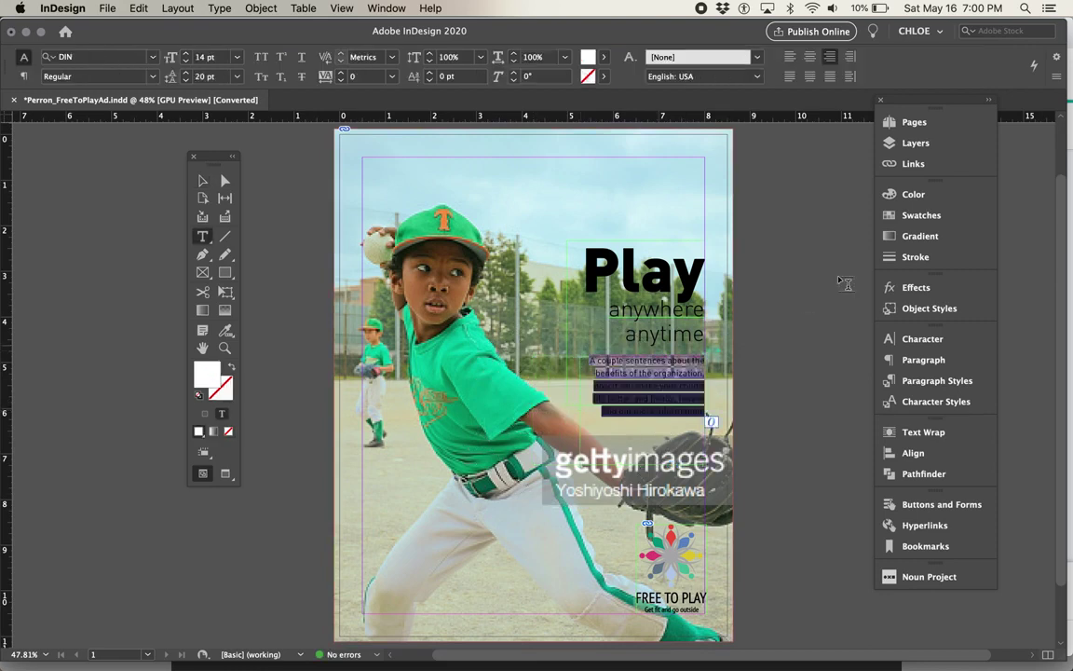
{"action": "left_click", "coordinate": [912, 196]}
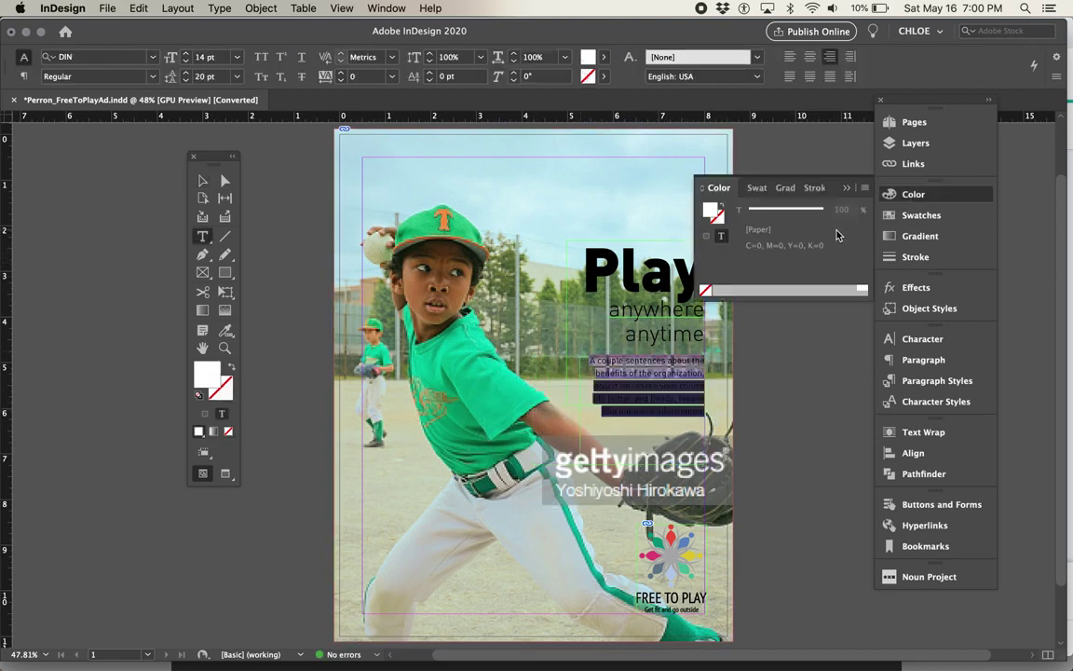
{"action": "left_click", "coordinate": [894, 220]}
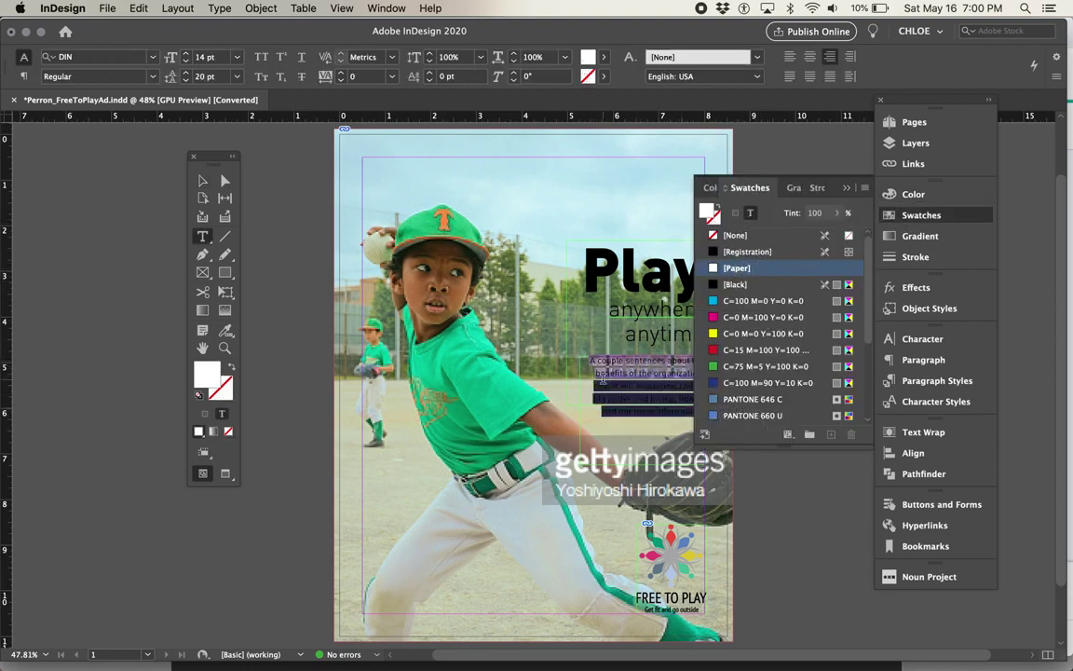
{"action": "scroll", "coordinate": [603, 380], "scroll_direction": "right", "scroll_amount": 2}
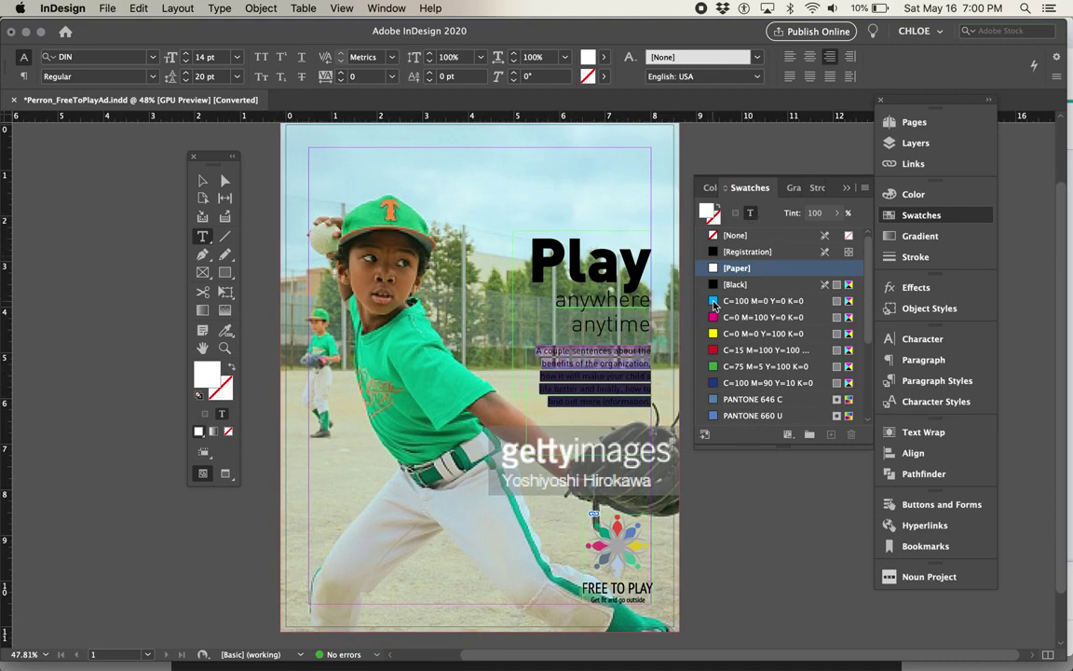
{"action": "left_click", "coordinate": [202, 179]}
{"action": "left_click", "coordinate": [593, 376]}
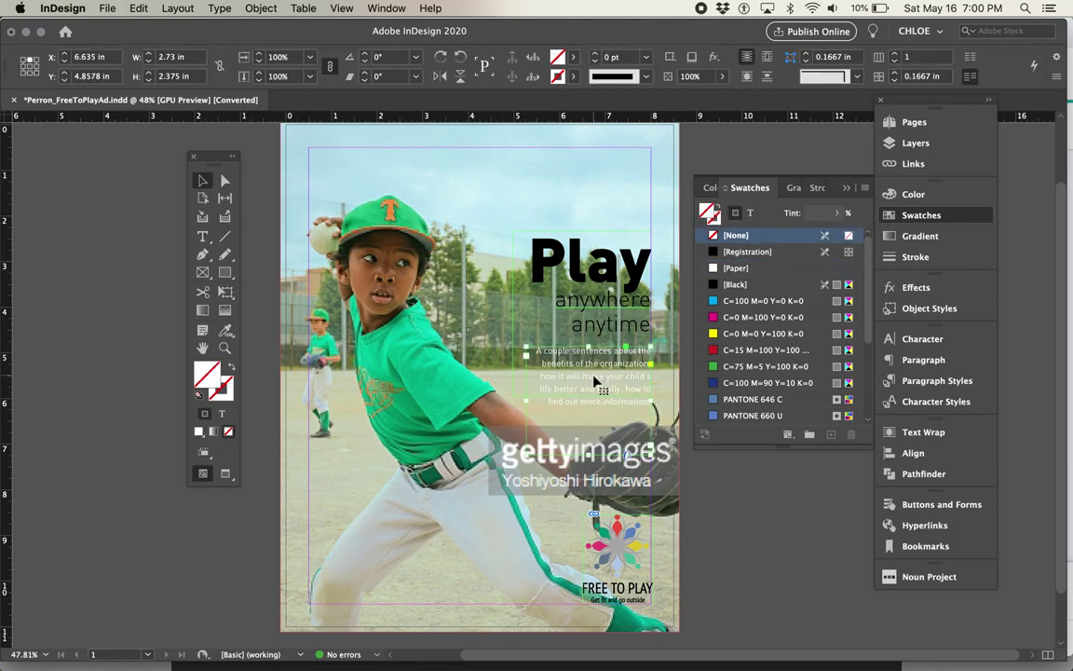
{"action": "left_click", "coordinate": [751, 215]}
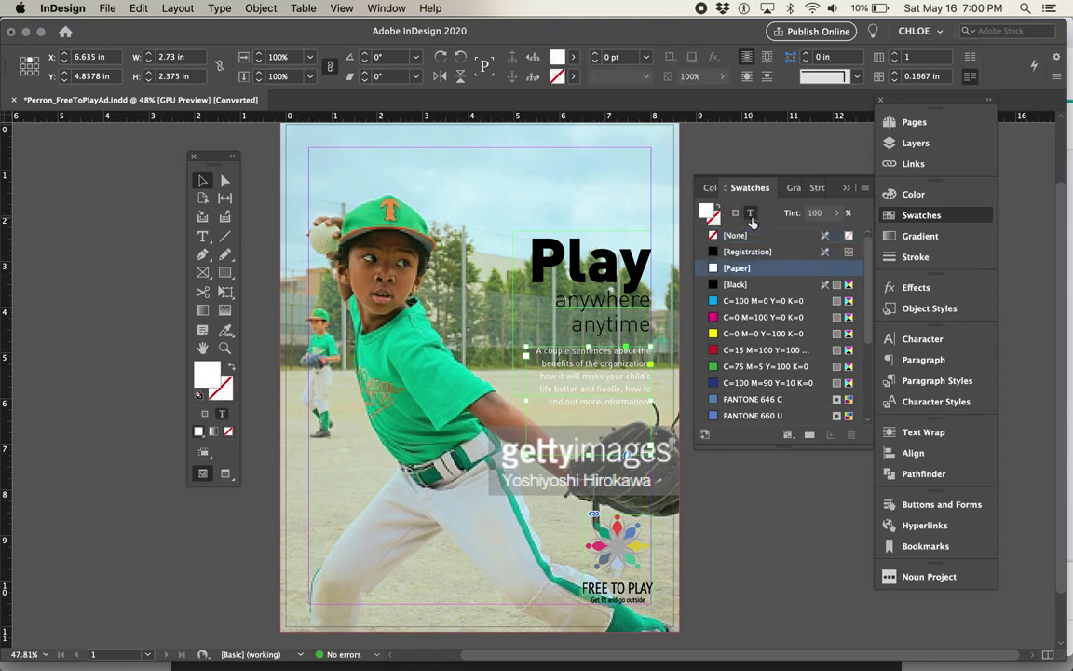
{"action": "left_click", "coordinate": [740, 284]}
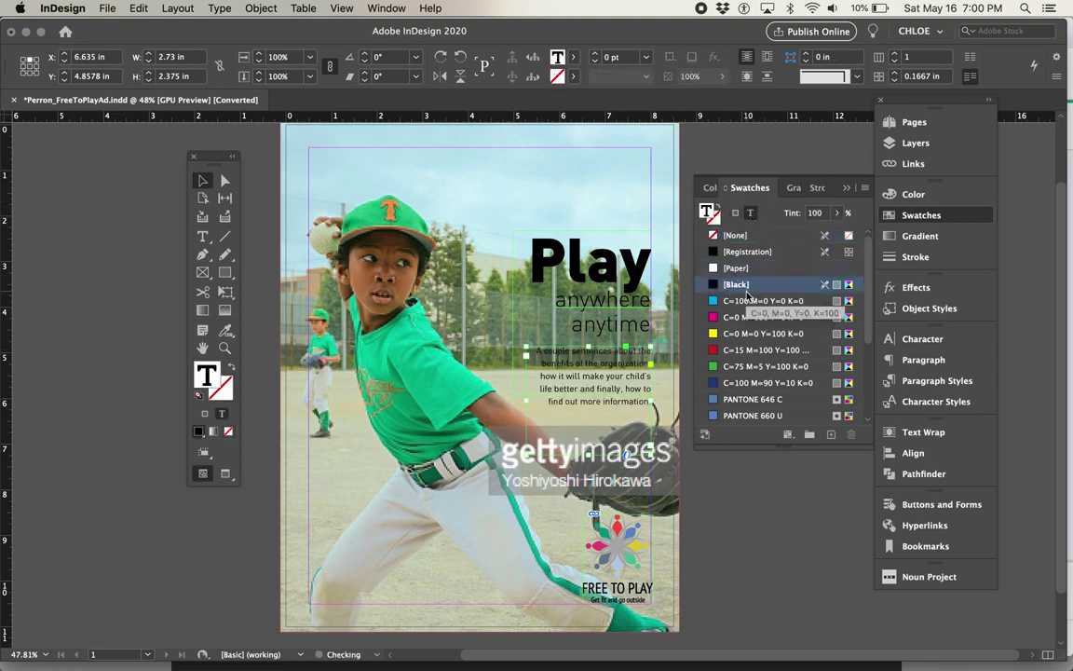
{"action": "left_click", "coordinate": [745, 316]}
{"action": "left_click", "coordinate": [737, 284]}
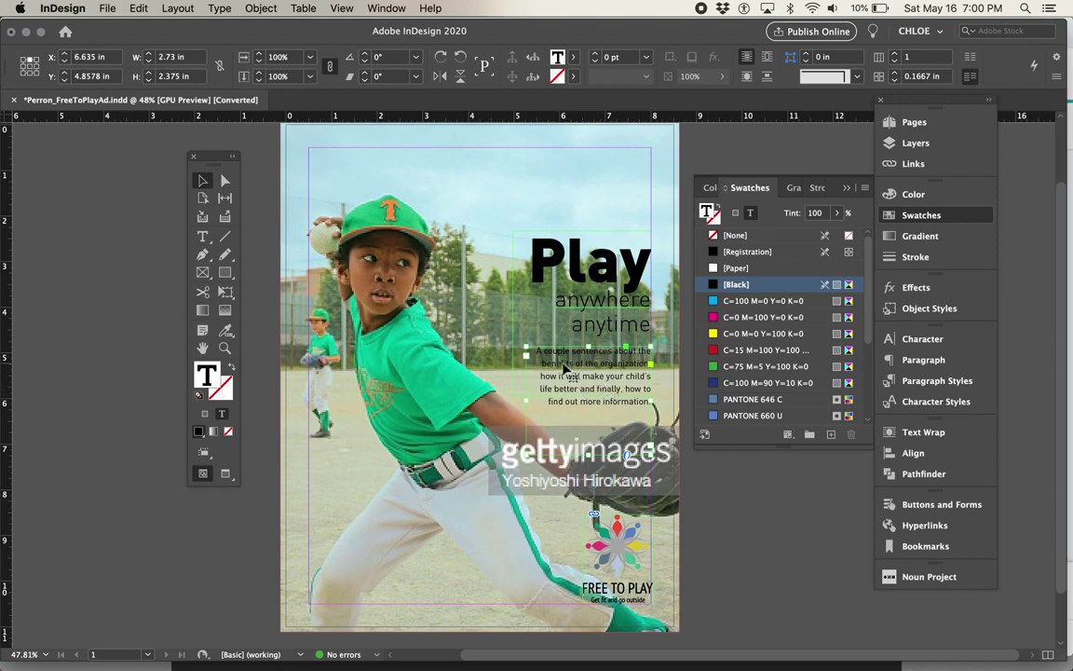
Set all of the body text in DIN Bold.
{"action": "left_click", "coordinate": [619, 390]}
{"action": "double_click", "coordinate": [558, 354]}
{"action": "left_click_drag", "start_coordinate": [536, 352], "coordinate": [565, 351]}
{"action": "key", "text": "super+a"}
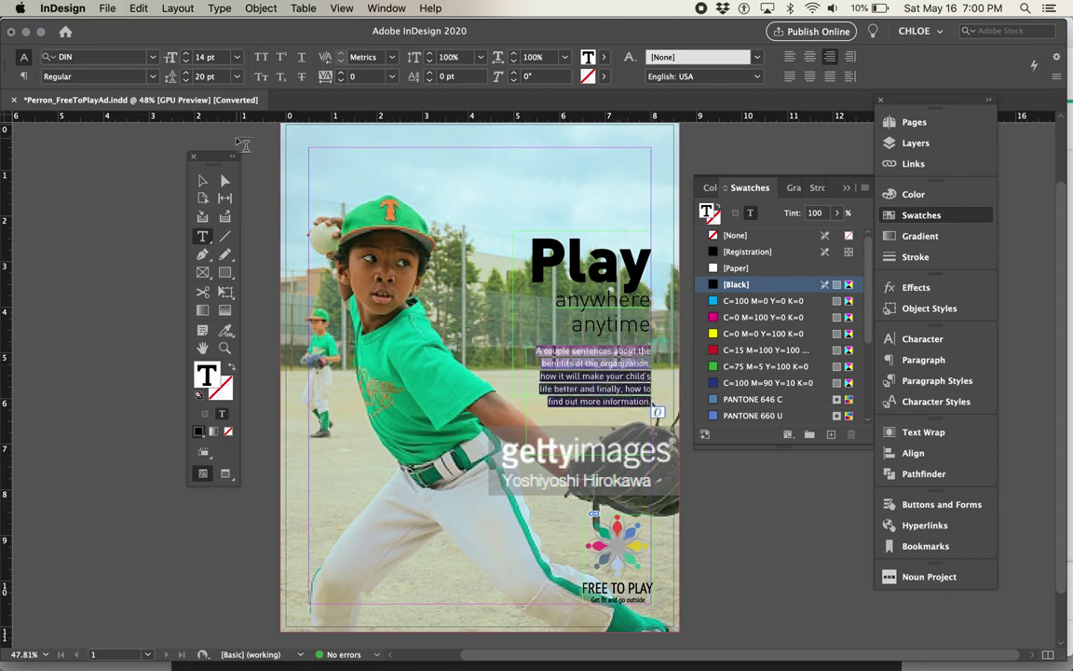
{"action": "left_click", "coordinate": [153, 76]}
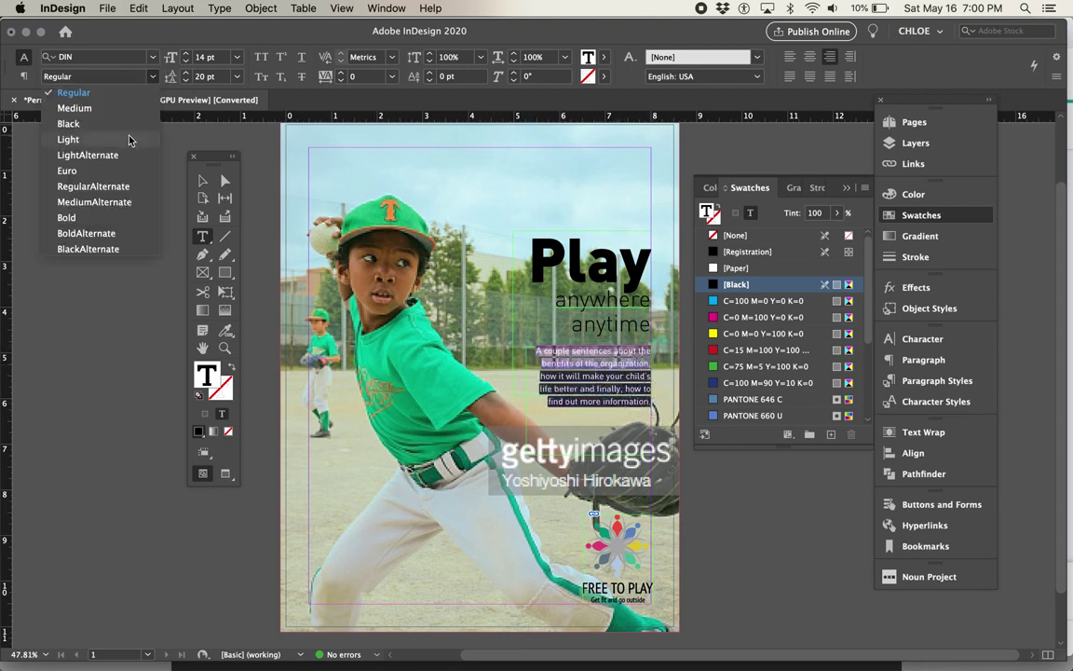
{"action": "left_click", "coordinate": [102, 217]}
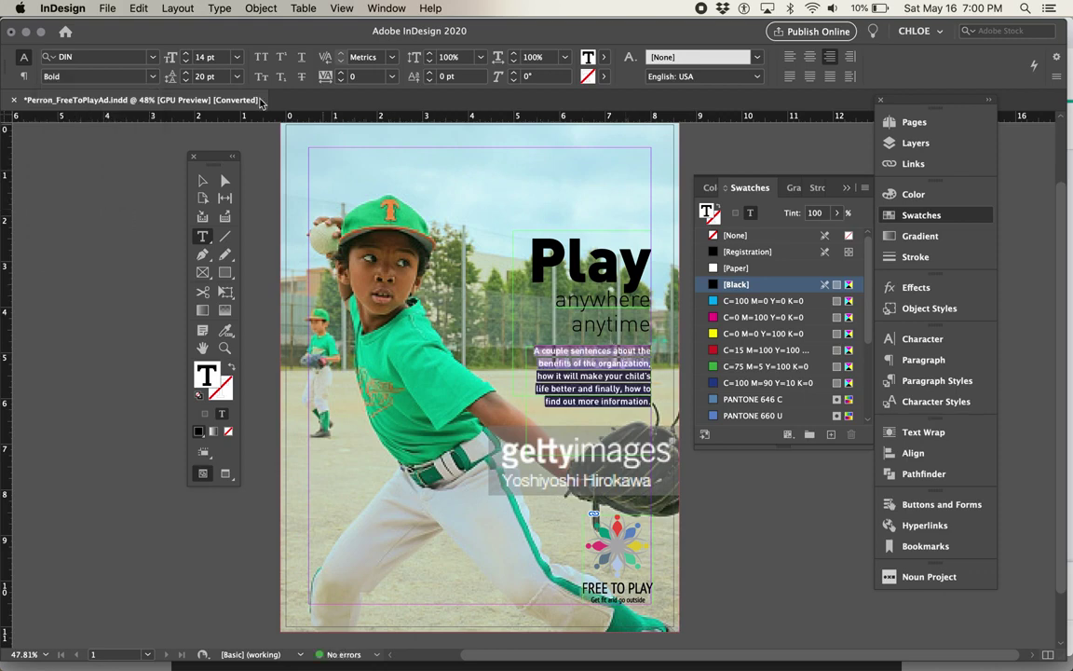
Reduce the body text to 12 pt with 18 pt leading, and preview the page without guides.
{"action": "left_click", "coordinate": [186, 62]}
{"action": "left_click", "coordinate": [186, 61]}
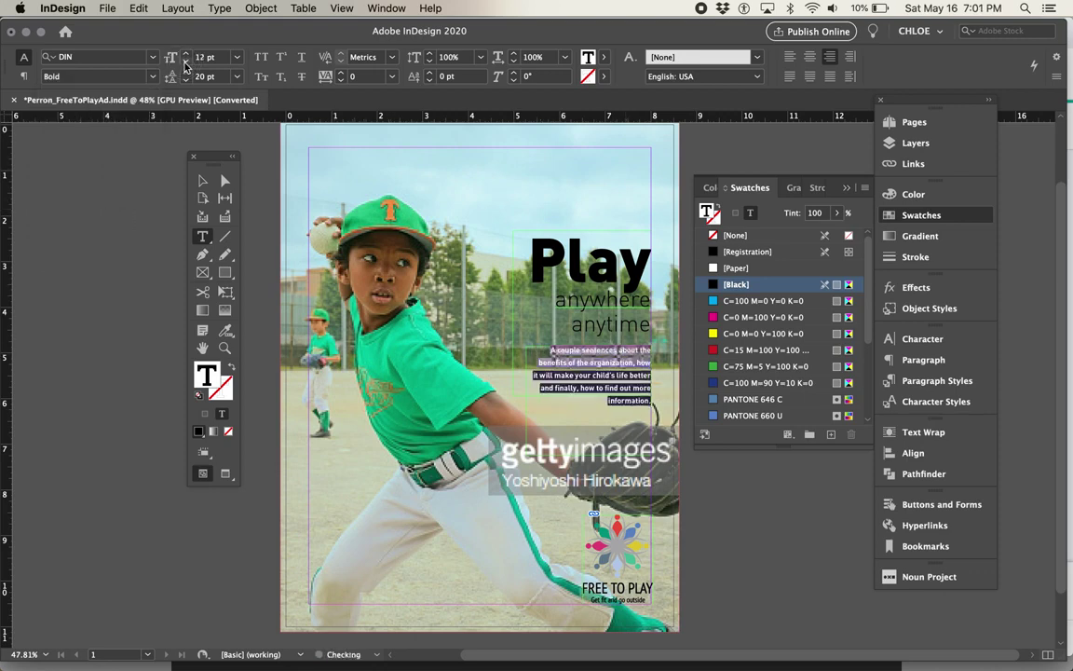
{"action": "left_click", "coordinate": [185, 81]}
{"action": "left_click", "coordinate": [185, 81]}
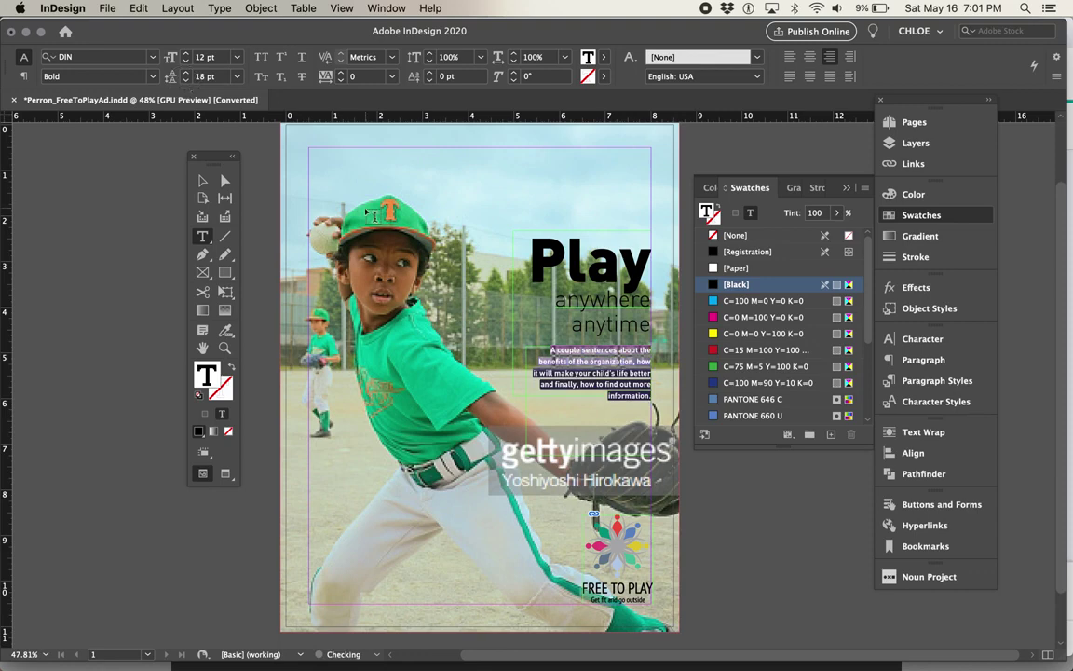
{"action": "left_click", "coordinate": [204, 183]}
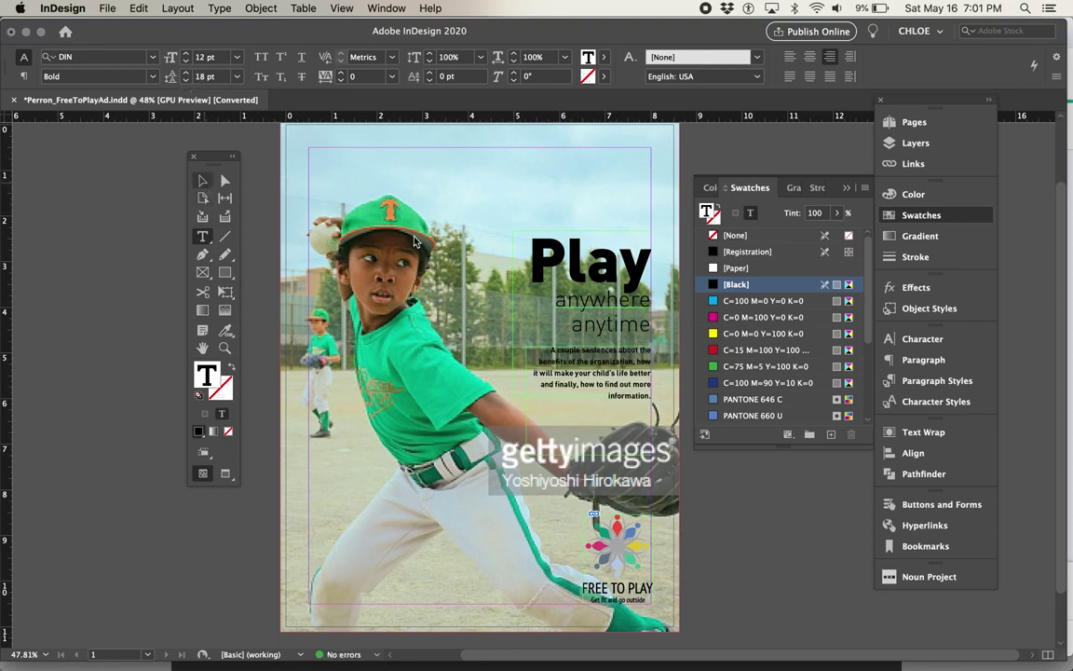
{"action": "left_click", "coordinate": [414, 240]}
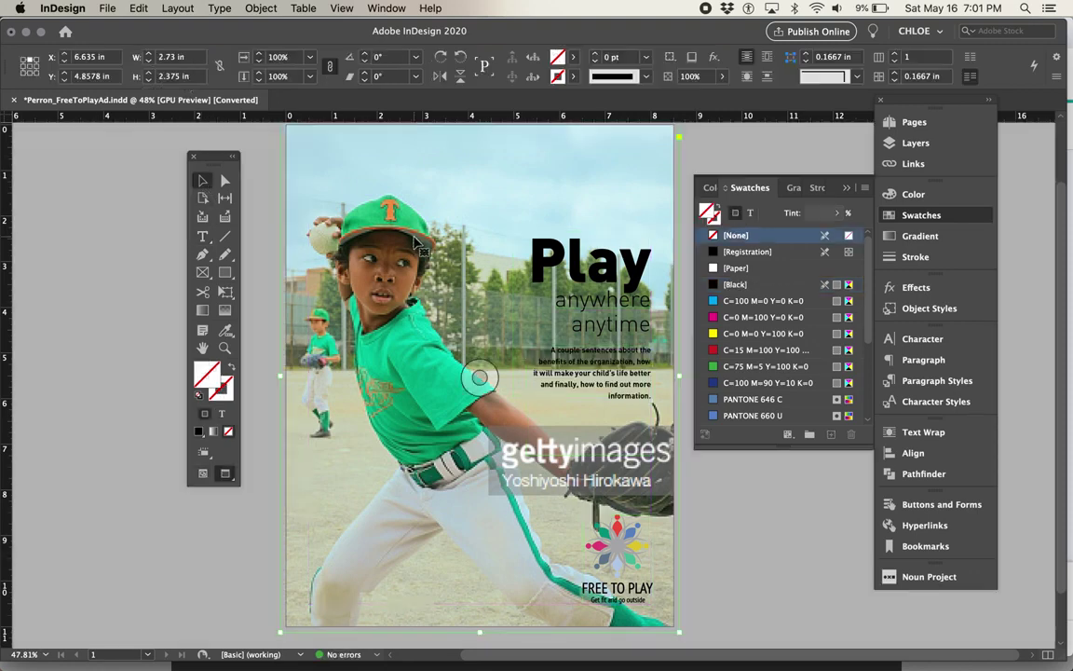
Try the headline and body text together lower on the page, at about Y 4.55 in.
{"action": "left_click", "coordinate": [641, 397]}
{"action": "left_click", "coordinate": [619, 283], "text": "shift"}
{"action": "left_click_drag", "start_coordinate": [620, 282], "coordinate": [619, 322]}
{"action": "key", "text": "shift+Down"}
{"action": "key", "text": "shift+Down"}
{"action": "key", "text": "shift+Down"}
{"action": "key", "text": "shift+Down"}
{"action": "key", "text": "shift+Down"}
{"action": "key", "text": "shift+Down"}
{"action": "key", "text": "shift+Down"}
{"action": "key", "text": "shift+Down"}
{"action": "key", "text": "shift+Down"}
{"action": "key", "text": "shift+Down"}
{"action": "key", "text": "shift+Down"}
{"action": "key", "text": "shift+Down"}
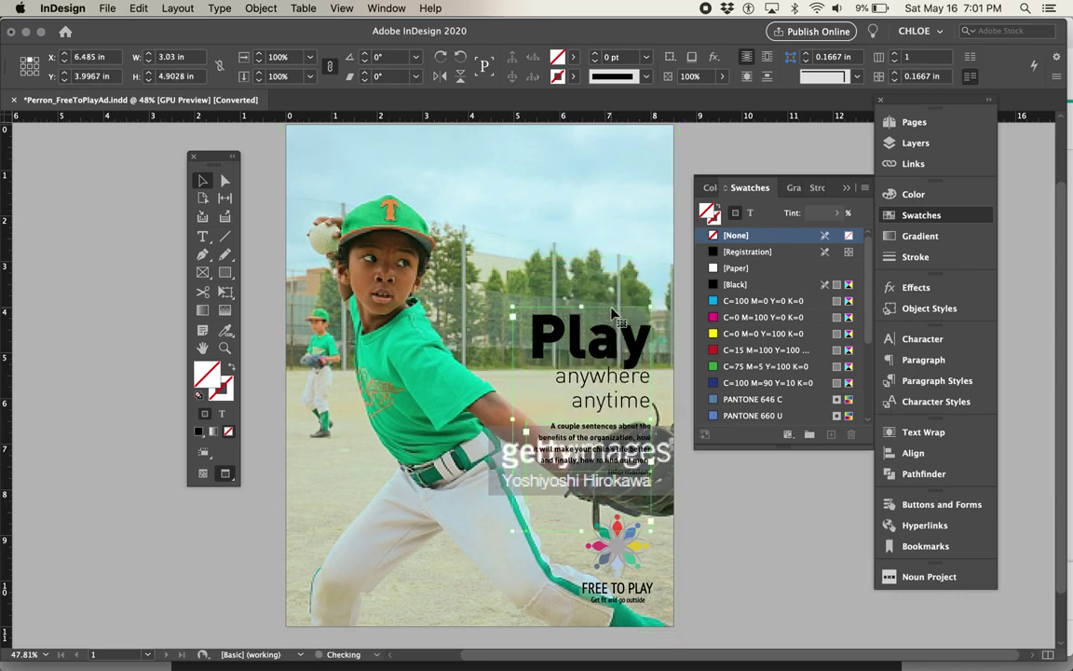
{"action": "key", "text": "shift+Up"}
{"action": "key", "text": "shift+Up"}
{"action": "key", "text": "shift+Up"}
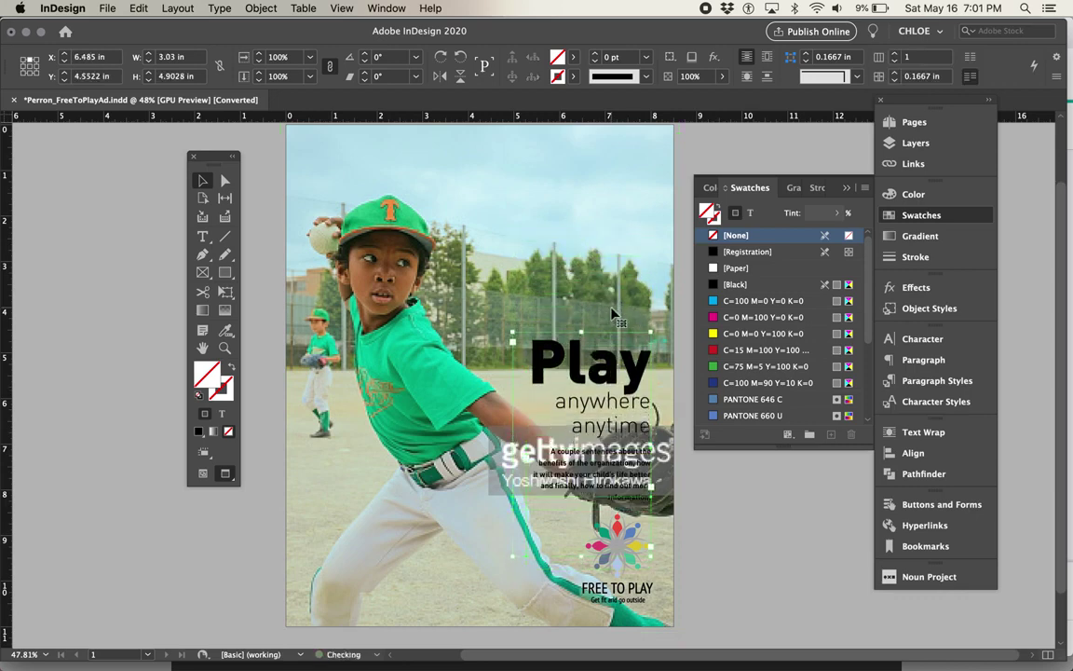
Move the headline and body text together up to Y 0.3856 in, into the sky area of the photo.
{"action": "key", "text": "shift+Up"}
{"action": "key", "text": "shift+Up"}
{"action": "key", "text": "shift+Up"}
{"action": "key", "text": "shift+Up"}
{"action": "key", "text": "shift+Up"}
{"action": "key", "text": "shift+Up"}
{"action": "key", "text": "shift+Up"}
{"action": "key", "text": "shift+Up"}
{"action": "key", "text": "shift+Up"}
{"action": "key", "text": "shift+Up"}
{"action": "key", "text": "shift+Up"}
{"action": "key", "text": "shift+Up"}
{"action": "key", "text": "shift+Up"}
{"action": "key", "text": "shift+Up"}
{"action": "key", "text": "shift+Up"}
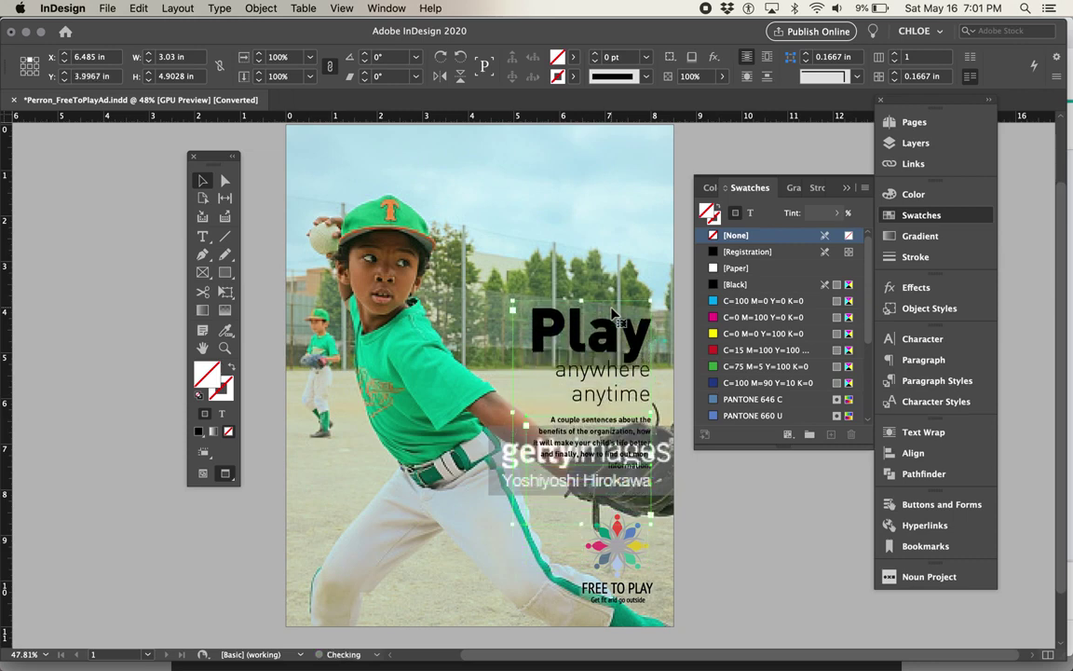
{"action": "key", "text": "shift+Up"}
{"action": "key", "text": "shift+Up"}
{"action": "key", "text": "shift+Up"}
{"action": "key", "text": "shift+Up"}
{"action": "key", "text": "shift+Up"}
{"action": "key", "text": "shift+Up"}
{"action": "key", "text": "shift+Up"}
{"action": "key", "text": "shift+Up"}
{"action": "key", "text": "shift+Up"}
{"action": "key", "text": "shift+Up"}
{"action": "key", "text": "shift+Up"}
{"action": "key", "text": "shift+Up"}
{"action": "key", "text": "shift+Up"}
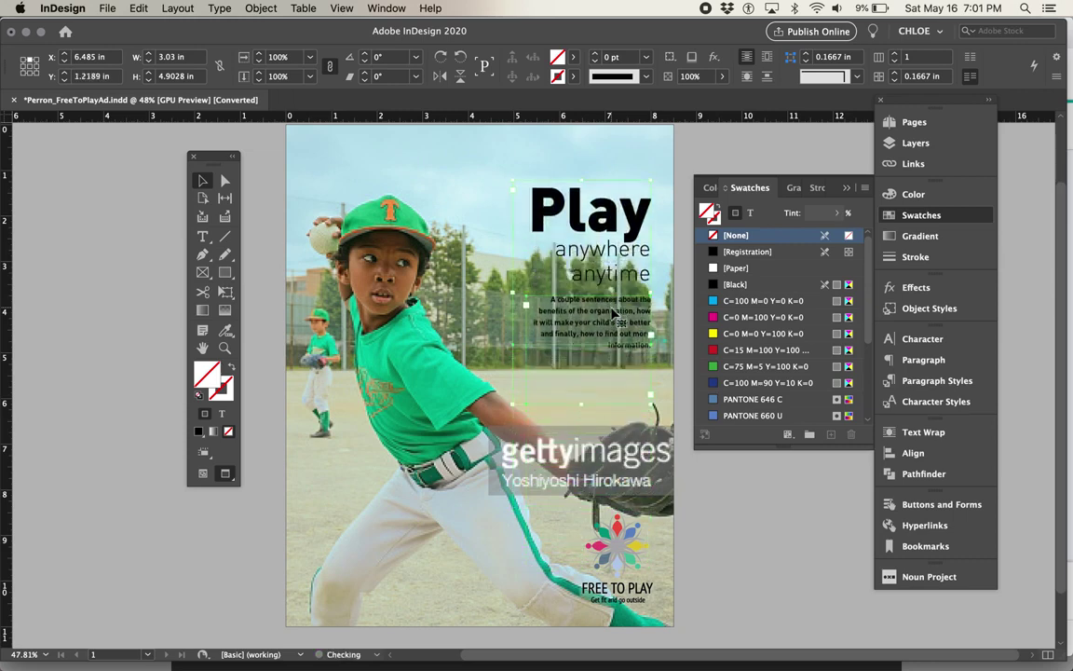
{"action": "key", "text": "shift+Up"}
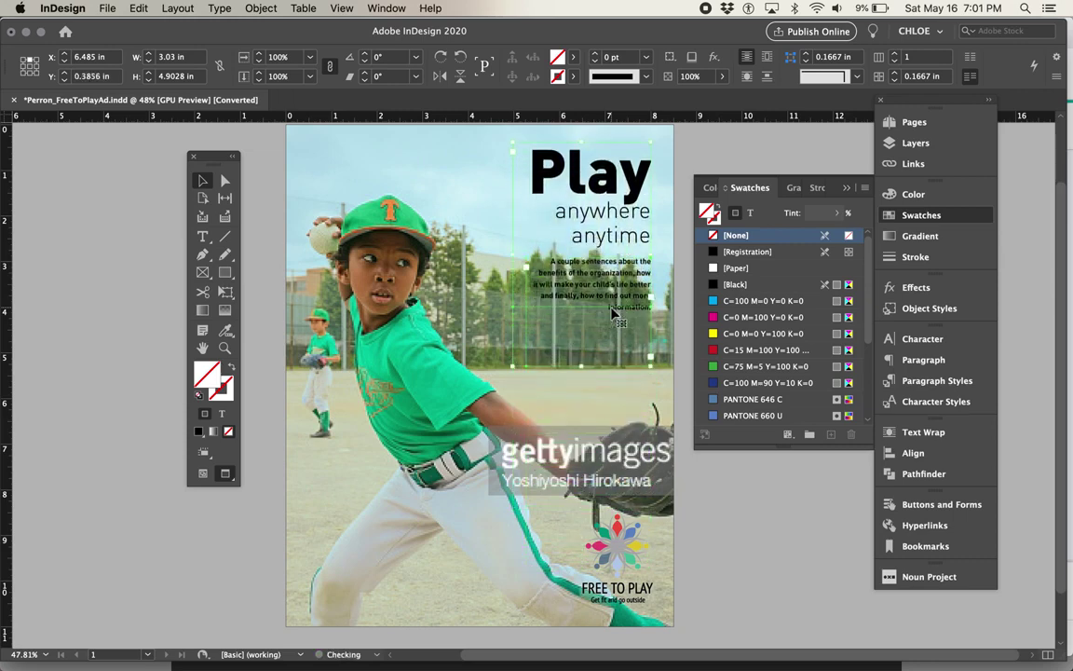
{"action": "left_click_drag", "start_coordinate": [557, 503], "coordinate": [718, 554]}
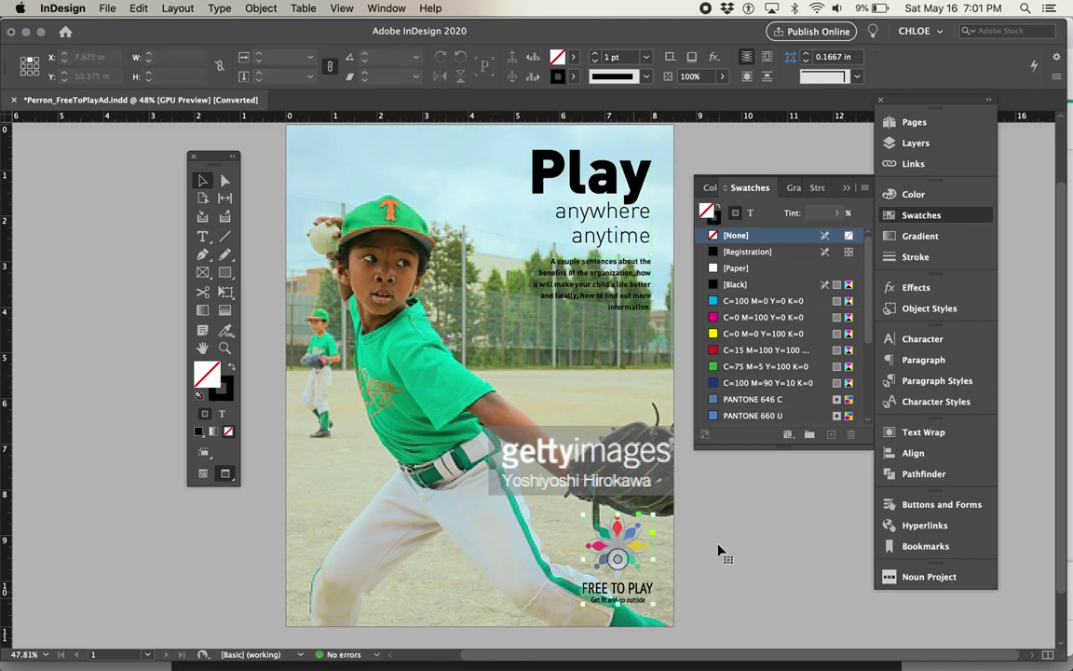
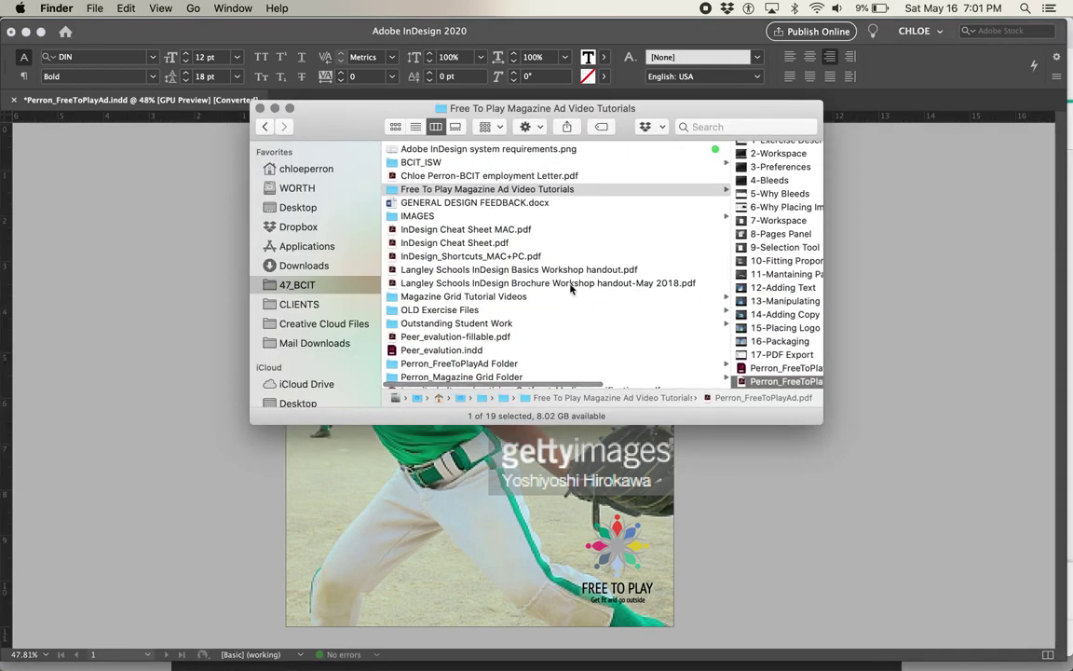
{"action": "scroll", "coordinate": [499, 340], "scroll_direction": "down", "scroll_amount": 3}
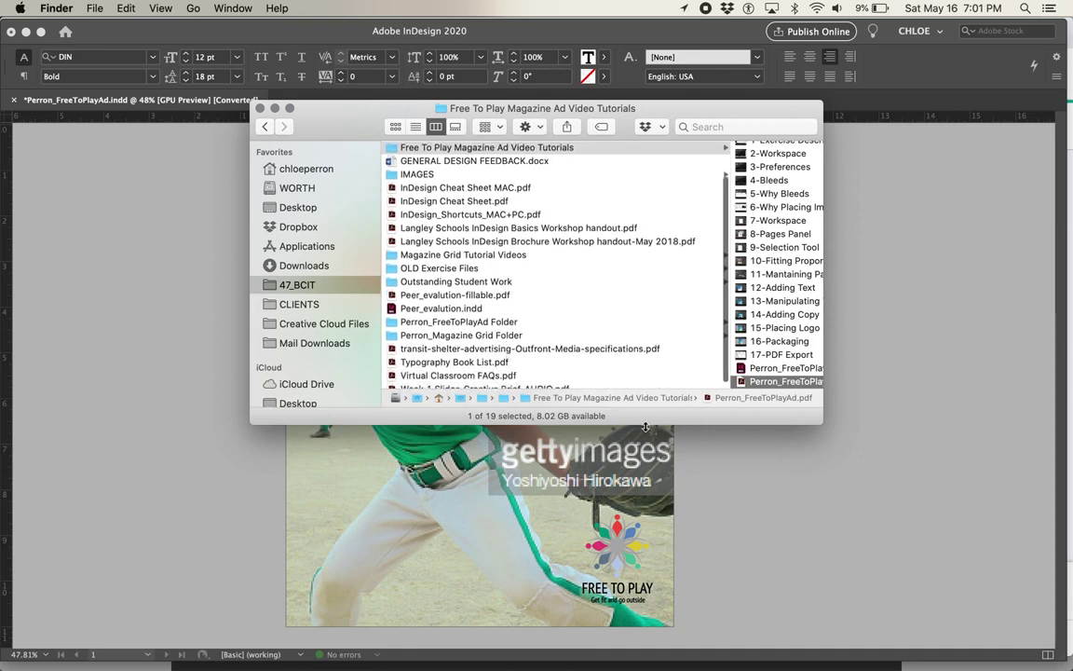
{"action": "key", "text": "super+Tab"}
{"action": "key", "text": "super+Tab"}
{"action": "key", "text": "super+Tab"}
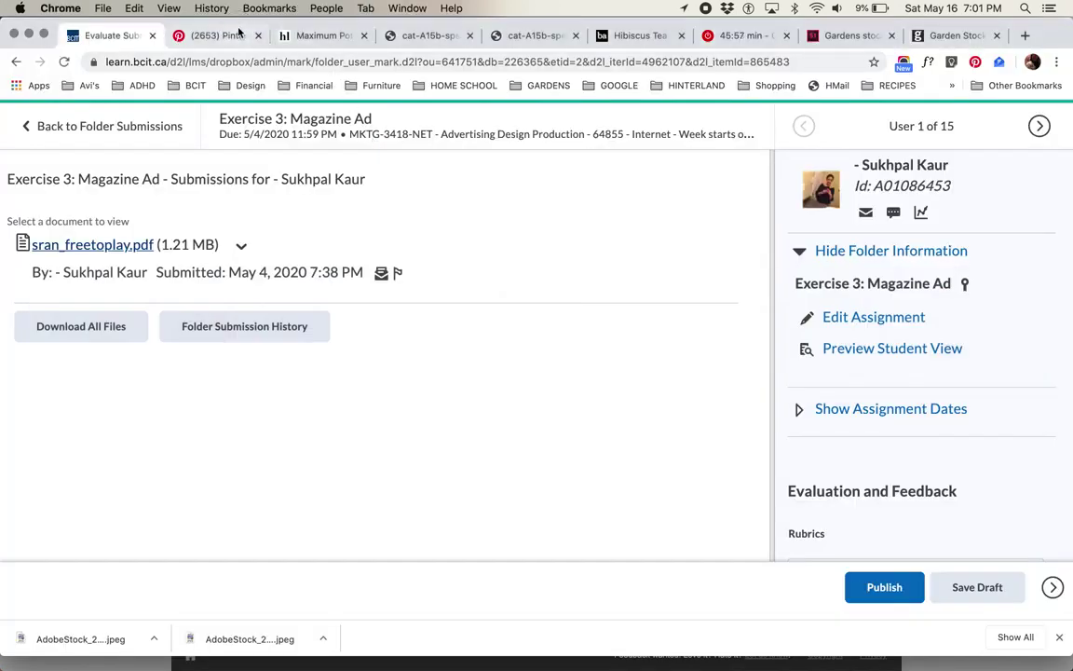
{"action": "key", "text": "super+Tab"}
{"action": "key", "text": "super+Tab"}
{"action": "key", "text": "super+Tab"}
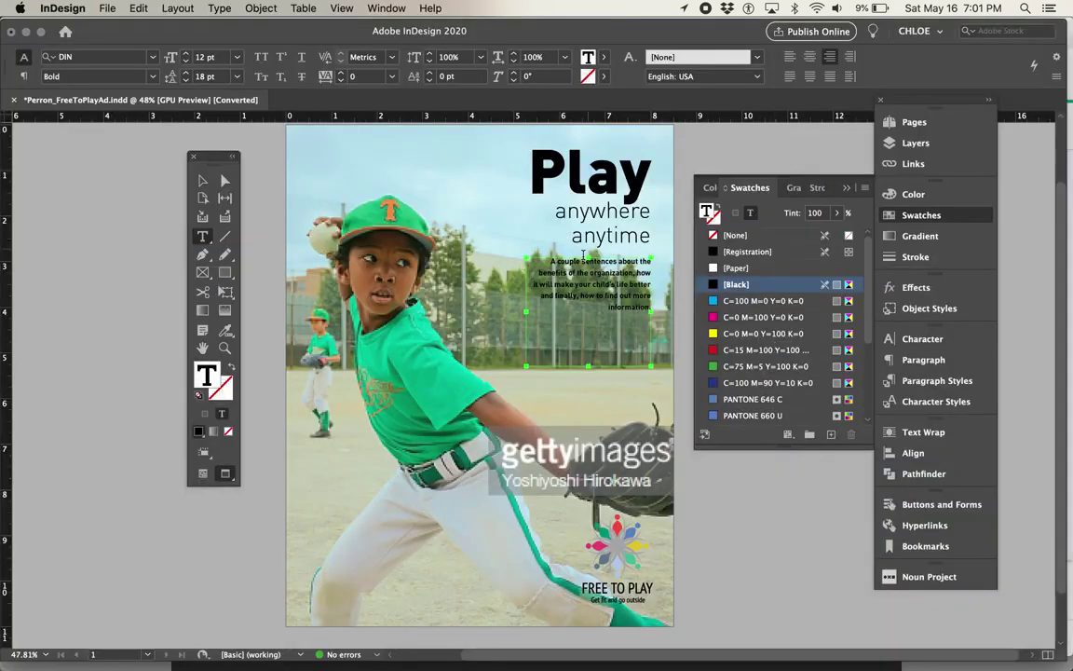
Replace the body text with "Free to Play helps your kid feel like a kid again. We work with schools, community groups and parents to help get kids".
{"action": "left_click_drag", "start_coordinate": [551, 261], "coordinate": [663, 312]}
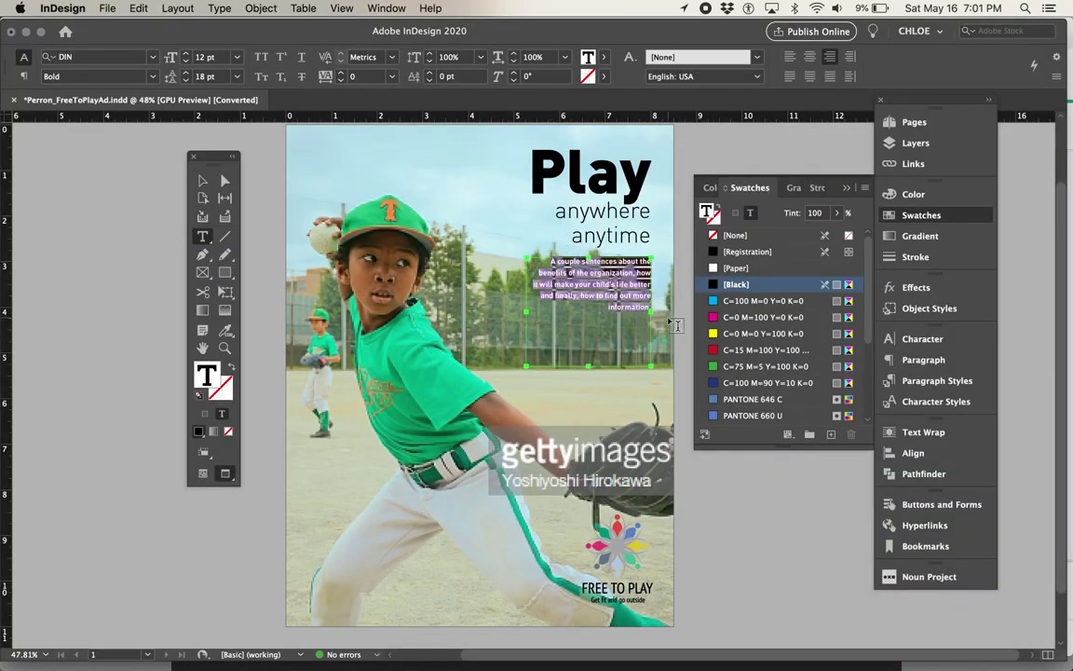
{"action": "type", "text": "Free"}
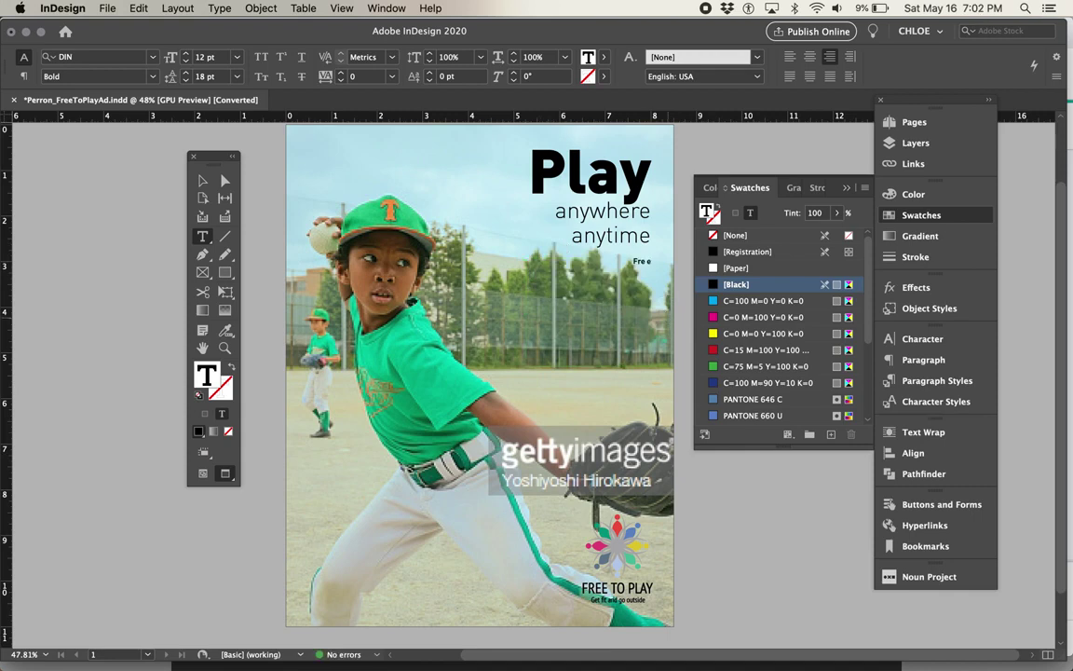
{"action": "type", "text": " to Play helps your kids"}
{"action": "key", "text": "BackSpace"}
{"action": "type", "text": "feel like"}
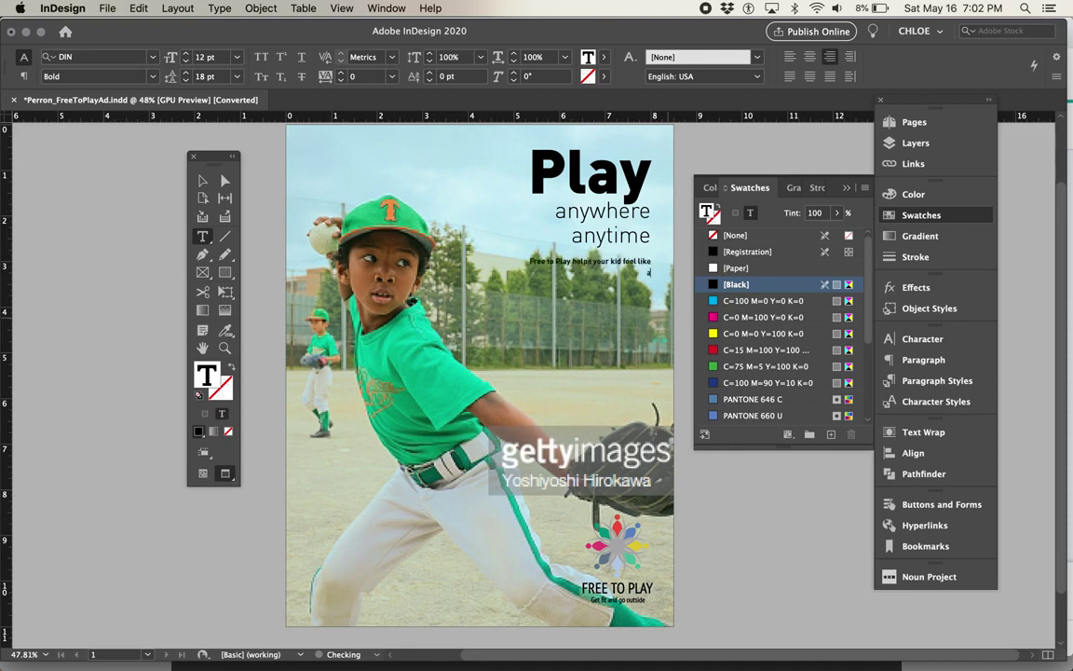
{"action": "type", "text": " a kid again. We work with schools, community groups and parents to help get kids"}
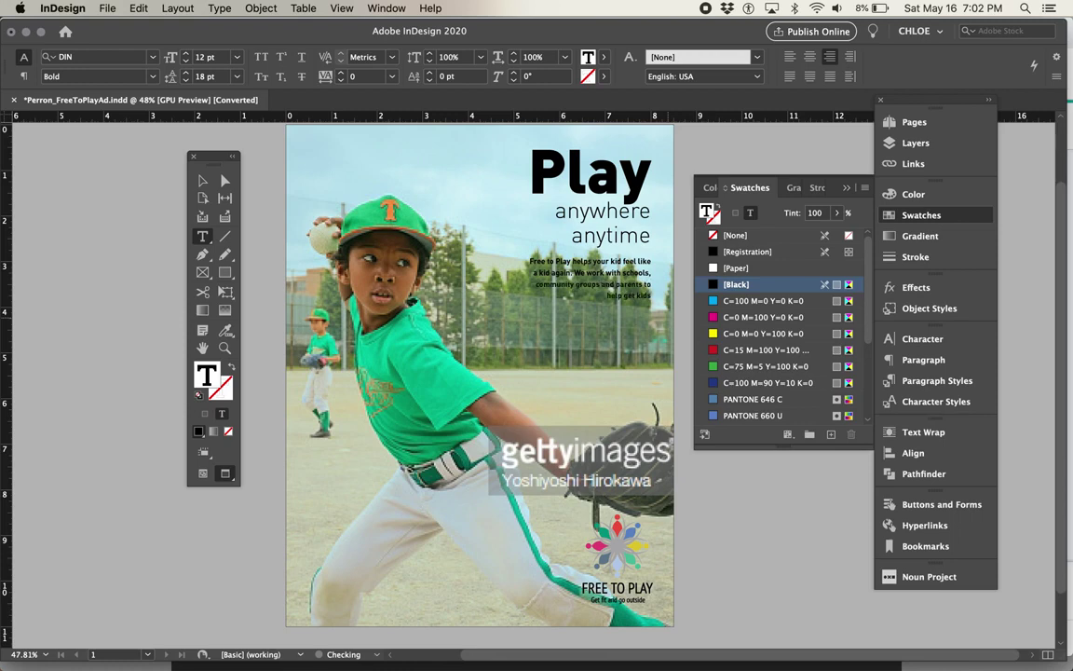
Replace "get kids" at the end of the body text with "make sure all Canadians have the freedom to be active outdoors.".
{"action": "key", "text": "BackSpace"}
{"action": "key", "text": "BackSpace"}
{"action": "key", "text": "BackSpace"}
{"action": "key", "text": "BackSpace"}
{"action": "key", "text": "BackSpace"}
{"action": "type", "text": "Cha"}
{"action": "type", "text": "adians"}
{"action": "type", "text": " have"}
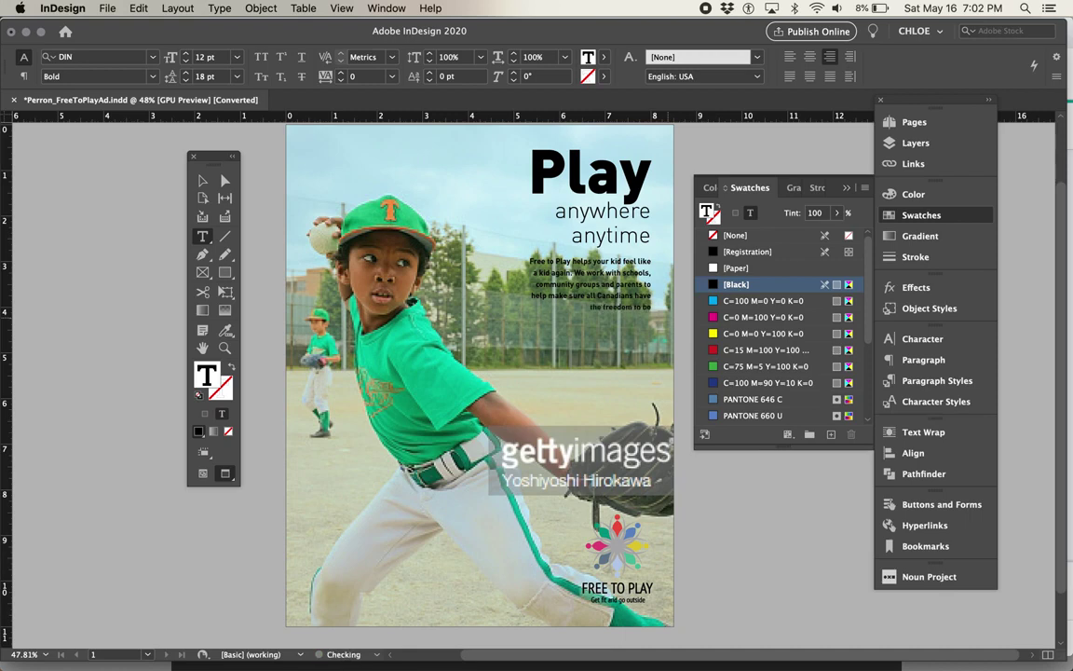
{"action": "type", "text": " the freedom to be active outdoors. S"}
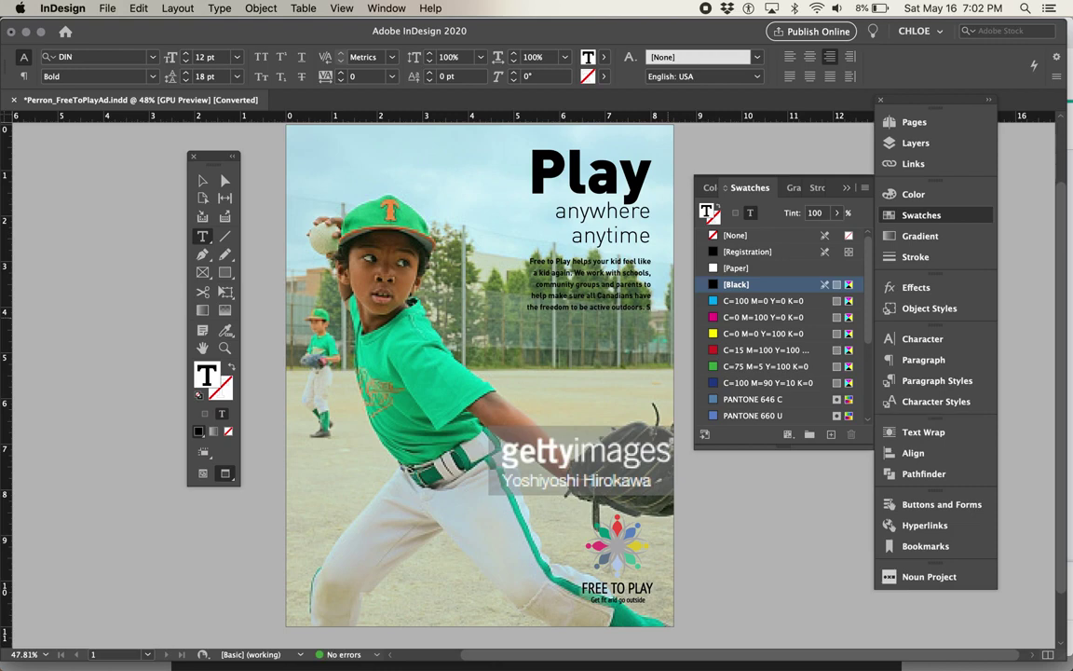
Finish the body text with the sentence "Find local events near you at FreeToPlay.org".
{"action": "type", "text": "ig"}
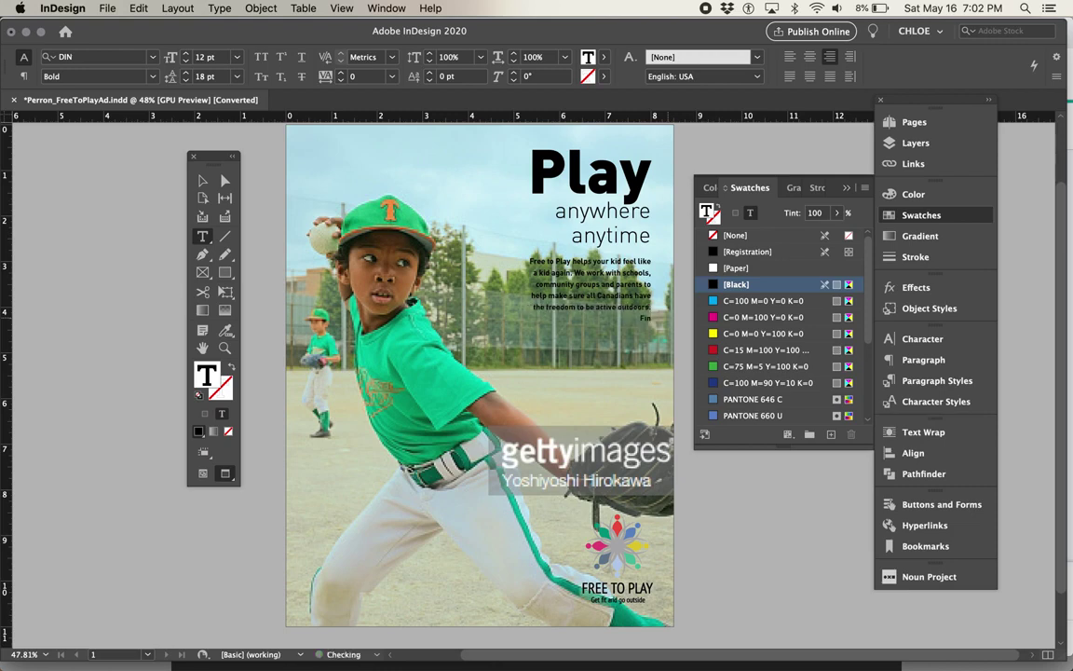
{"action": "type", "text": "Find local events near you at FreeToPlay.org"}
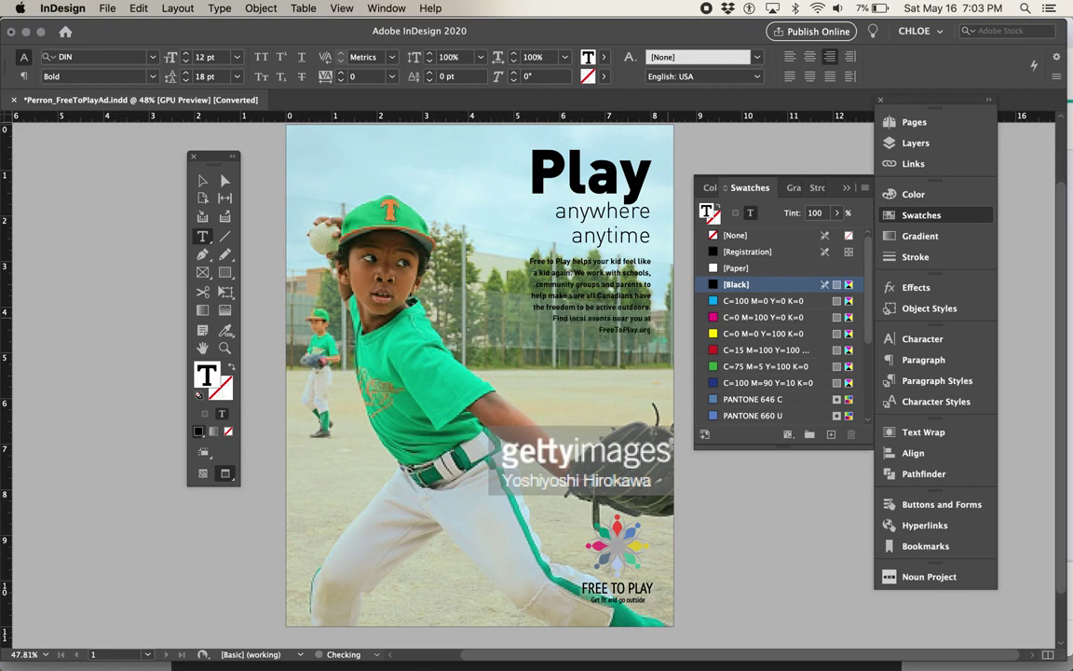
{"action": "left_click", "coordinate": [611, 359]}
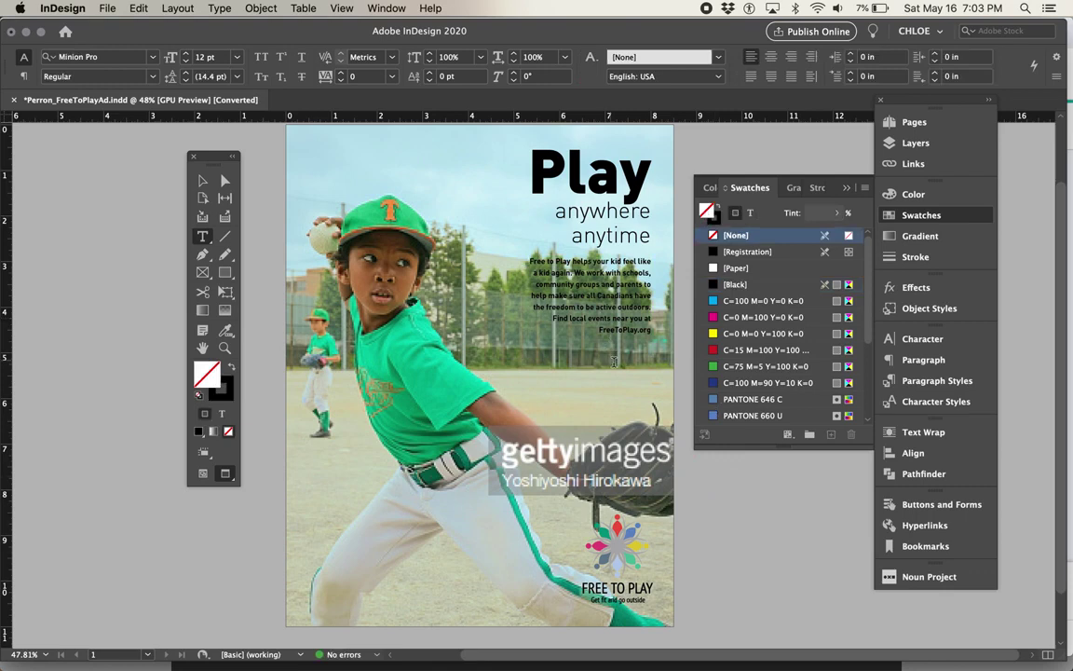
Recolor the web address FreeToPlay.org at the end of the body text with the [Paper] swatch.
{"action": "left_click_drag", "start_coordinate": [600, 328], "coordinate": [658, 332]}
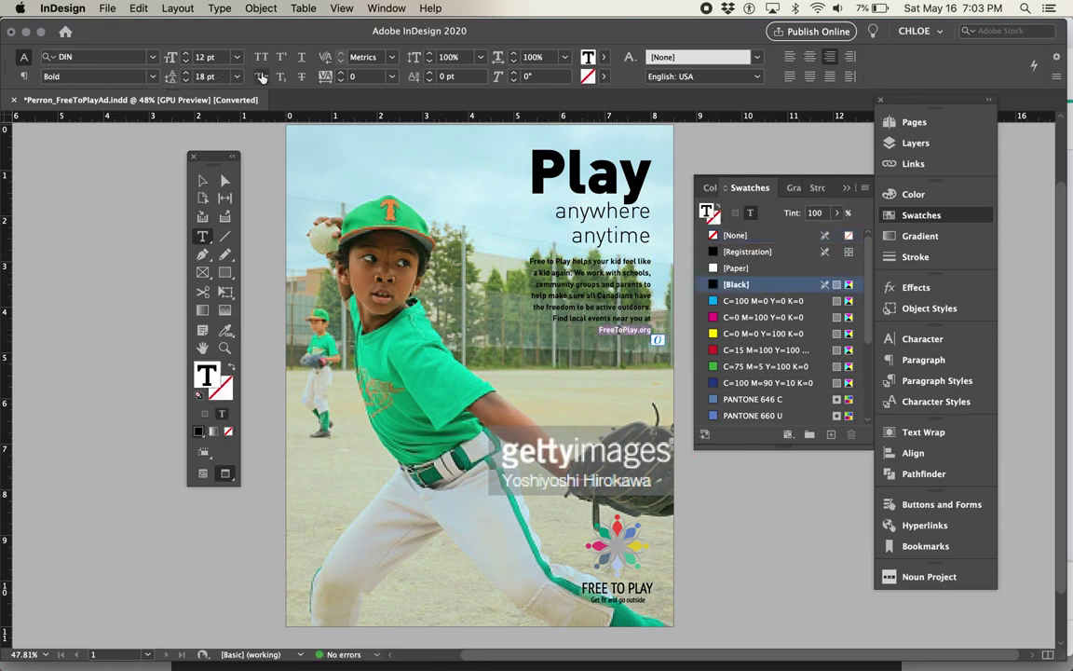
{"action": "left_click", "coordinate": [152, 76]}
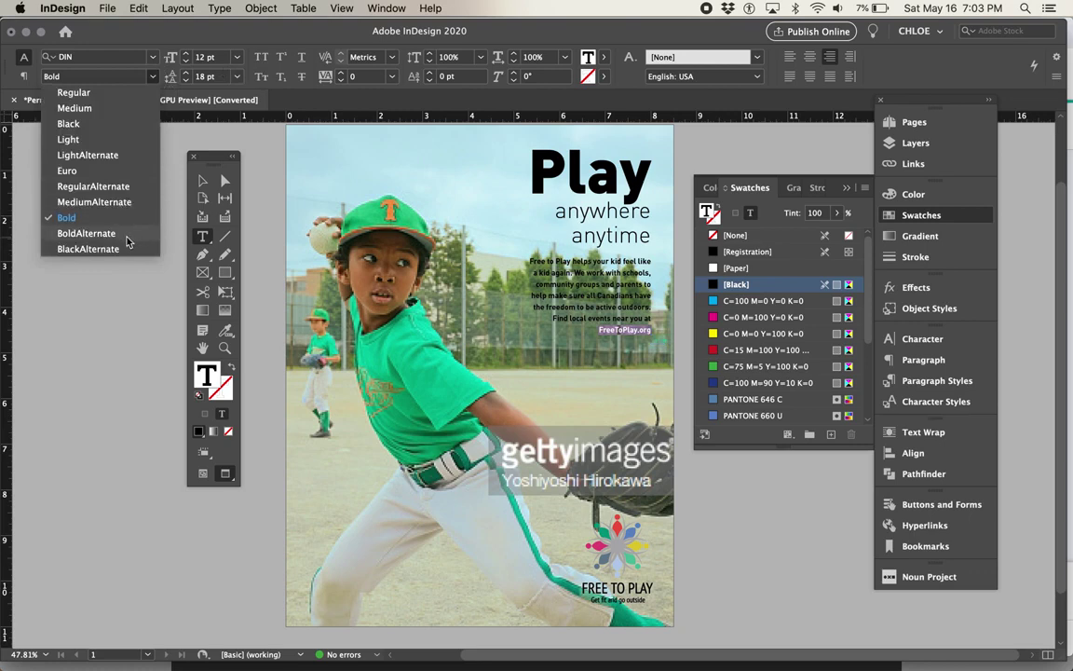
{"action": "scroll", "coordinate": [745, 363], "scroll_direction": "down", "scroll_amount": 5}
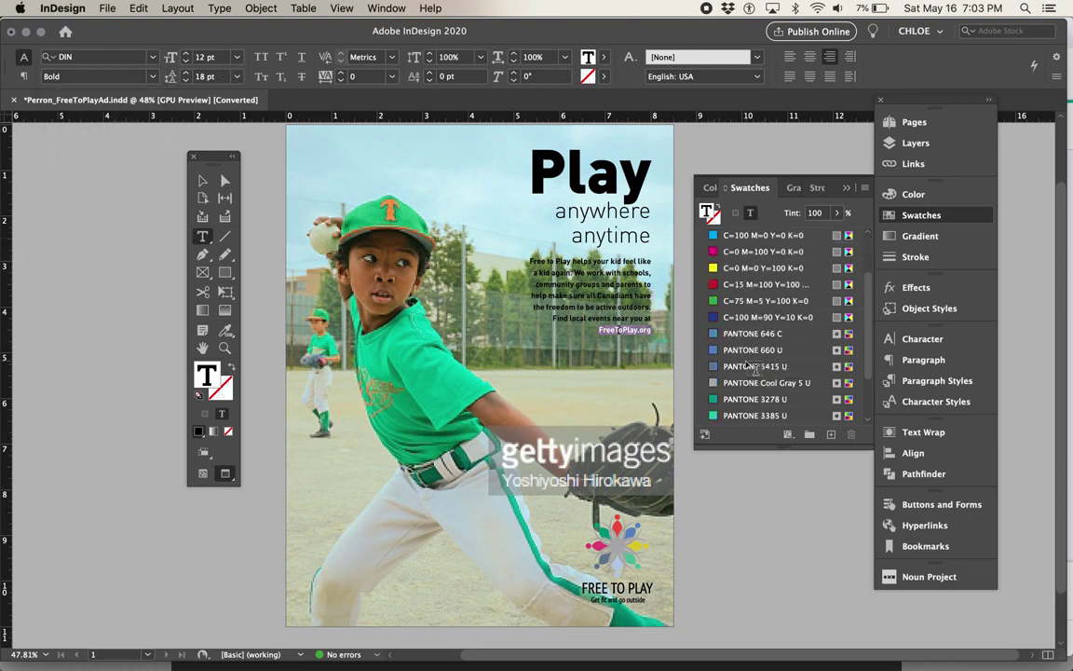
{"action": "scroll", "coordinate": [748, 365], "scroll_direction": "up", "scroll_amount": 5}
{"action": "left_click", "coordinate": [737, 267]}
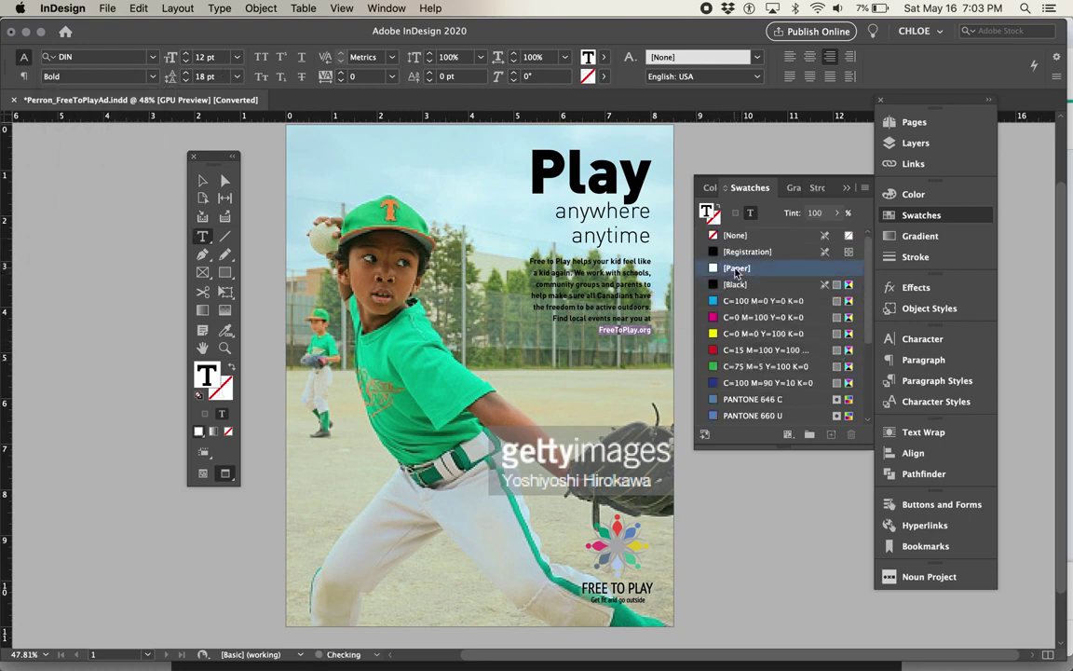
Set all of the body text in DIN Light.
{"action": "left_click_drag", "start_coordinate": [530, 262], "coordinate": [663, 342]}
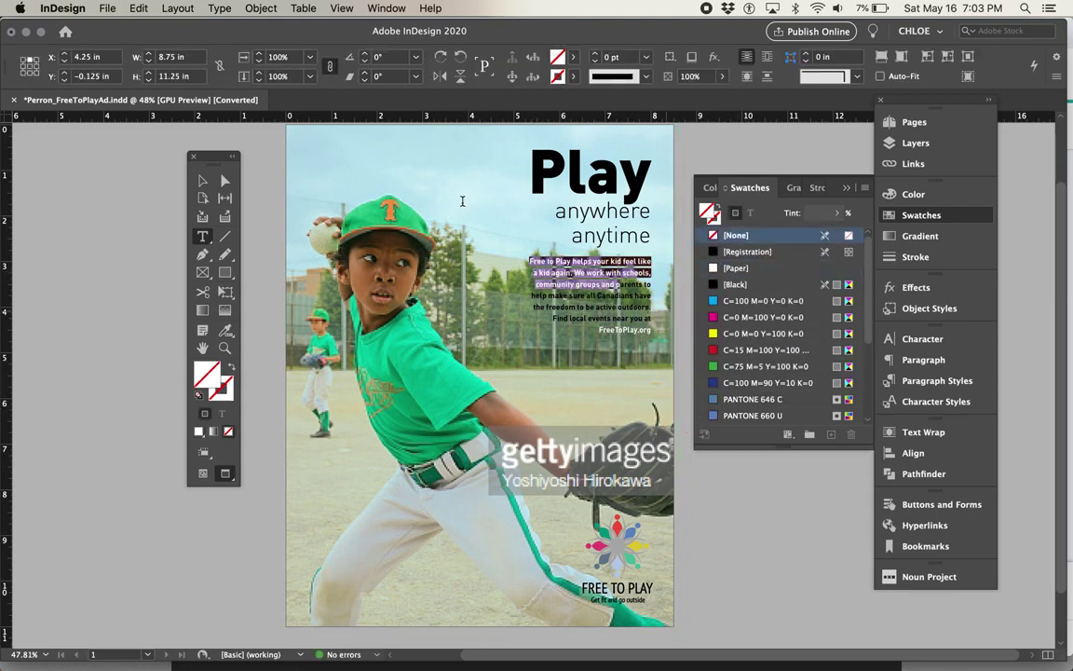
{"action": "key", "text": "super+a"}
{"action": "left_click", "coordinate": [142, 76]}
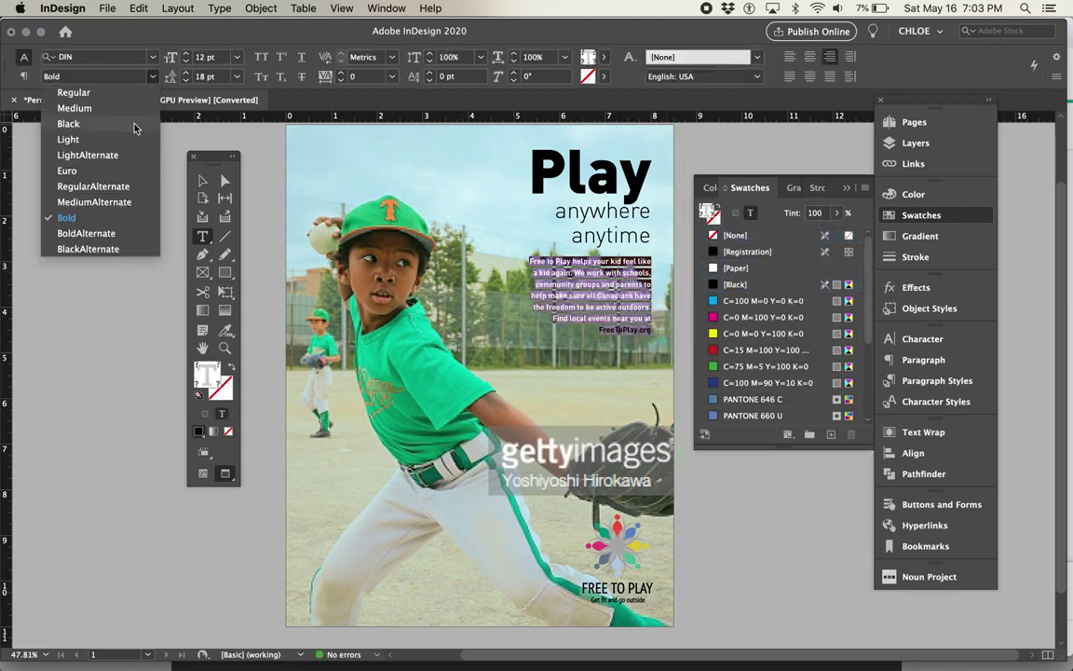
{"action": "left_click", "coordinate": [133, 138]}
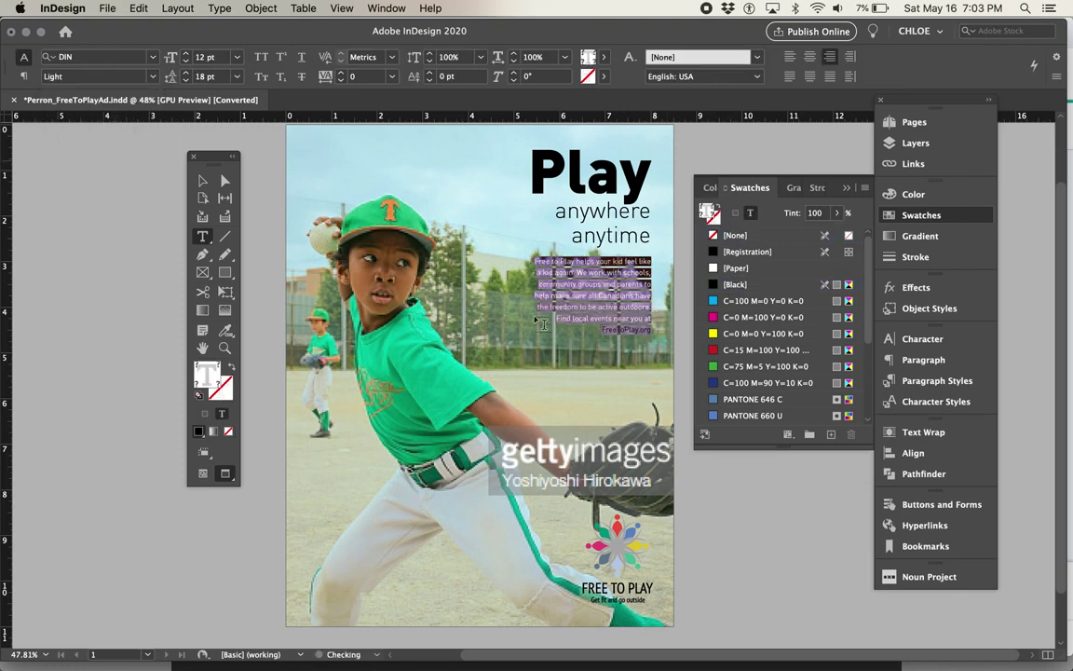
Try the whole body text in Arial Regular.
{"action": "left_click", "coordinate": [151, 77]}
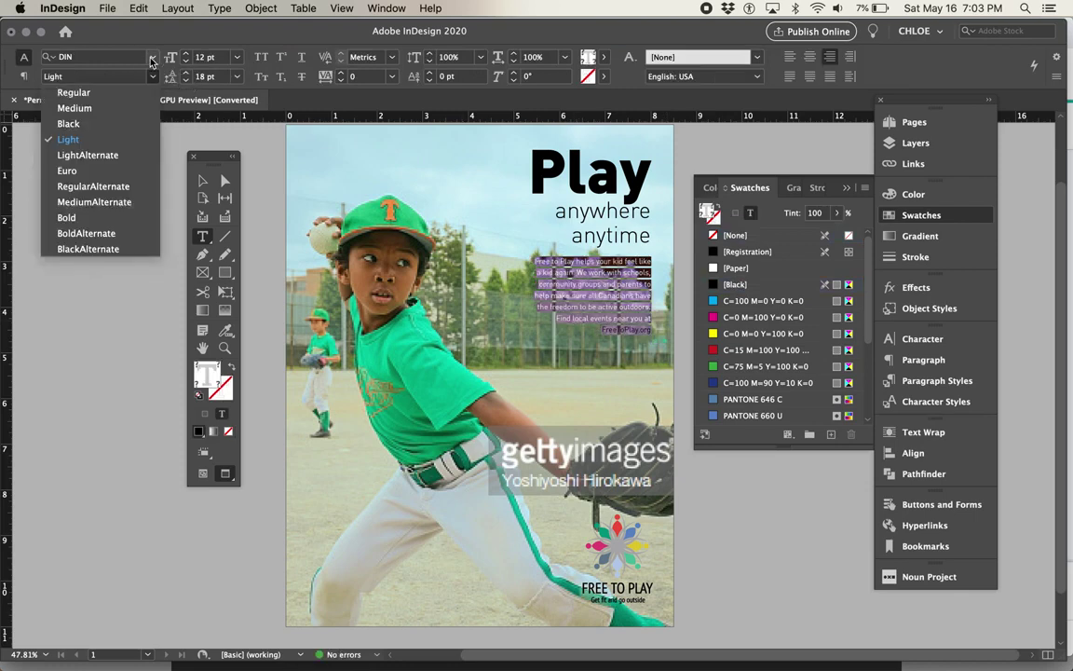
{"action": "left_click", "coordinate": [152, 58]}
{"action": "left_click", "coordinate": [152, 58]}
{"action": "left_click", "coordinate": [152, 57]}
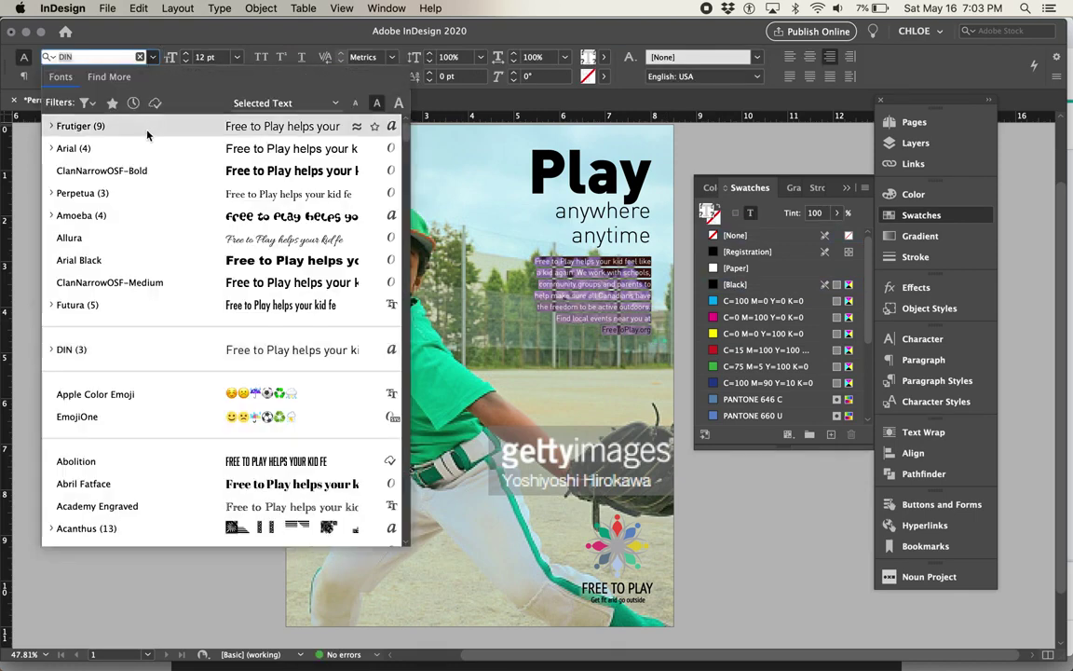
{"action": "left_click", "coordinate": [119, 158]}
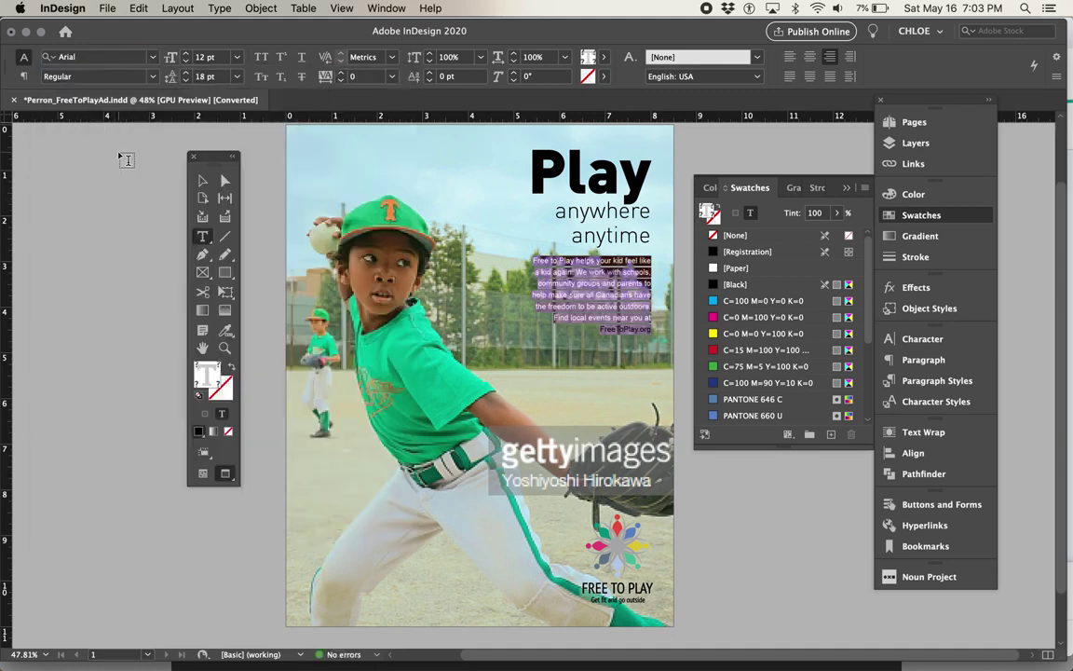
Set all of the body text in Futura Medium.
{"action": "left_click", "coordinate": [152, 58]}
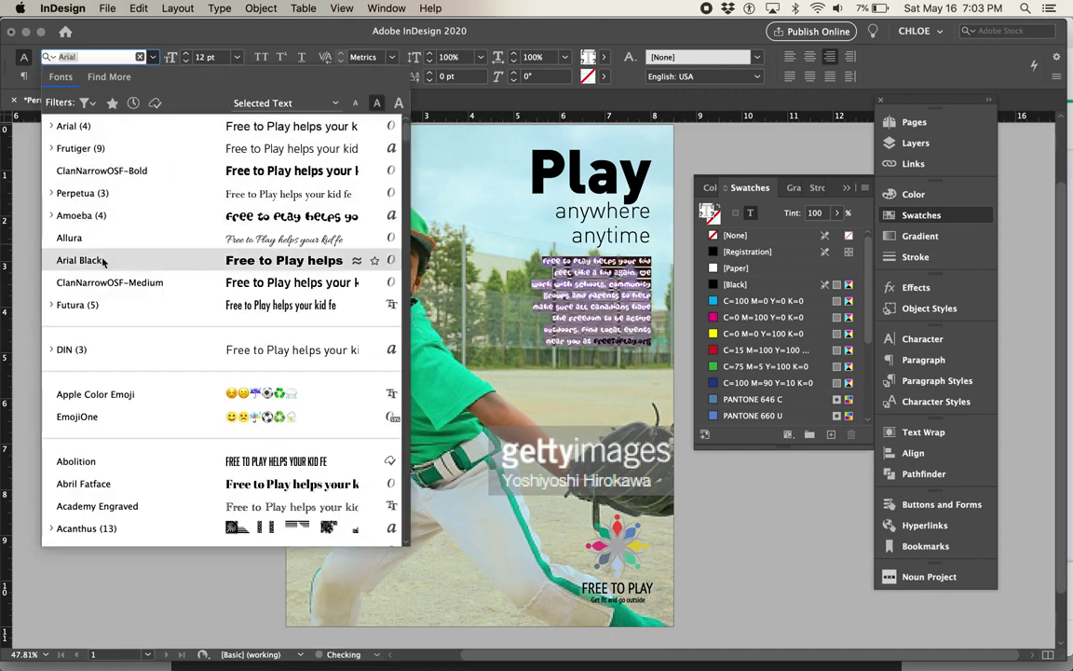
{"action": "left_click", "coordinate": [382, 305]}
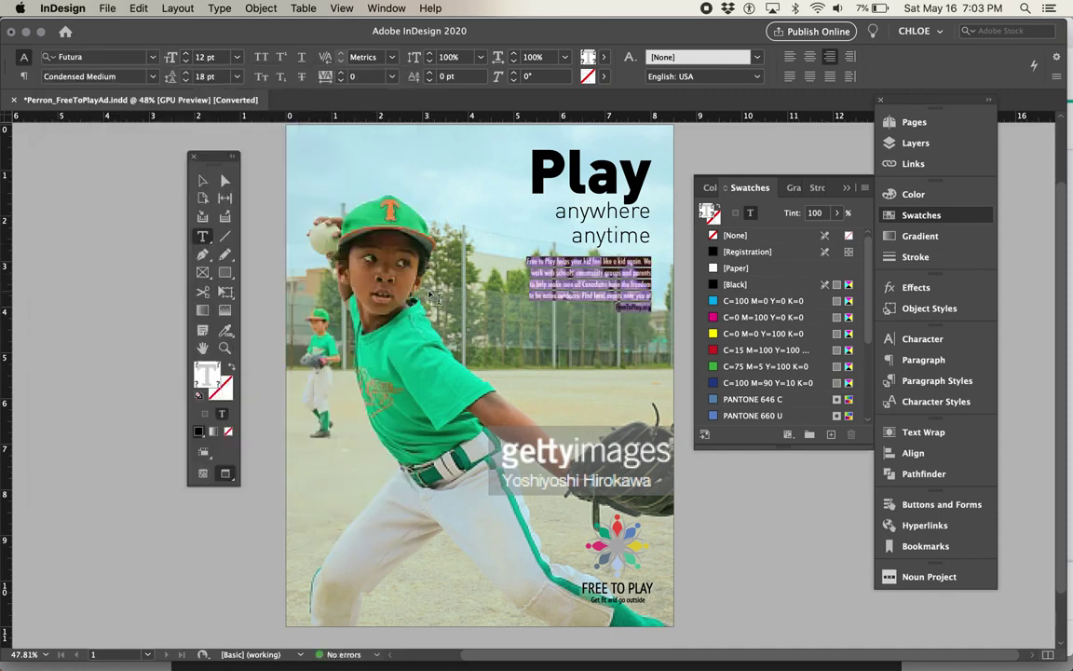
{"action": "left_click", "coordinate": [154, 77]}
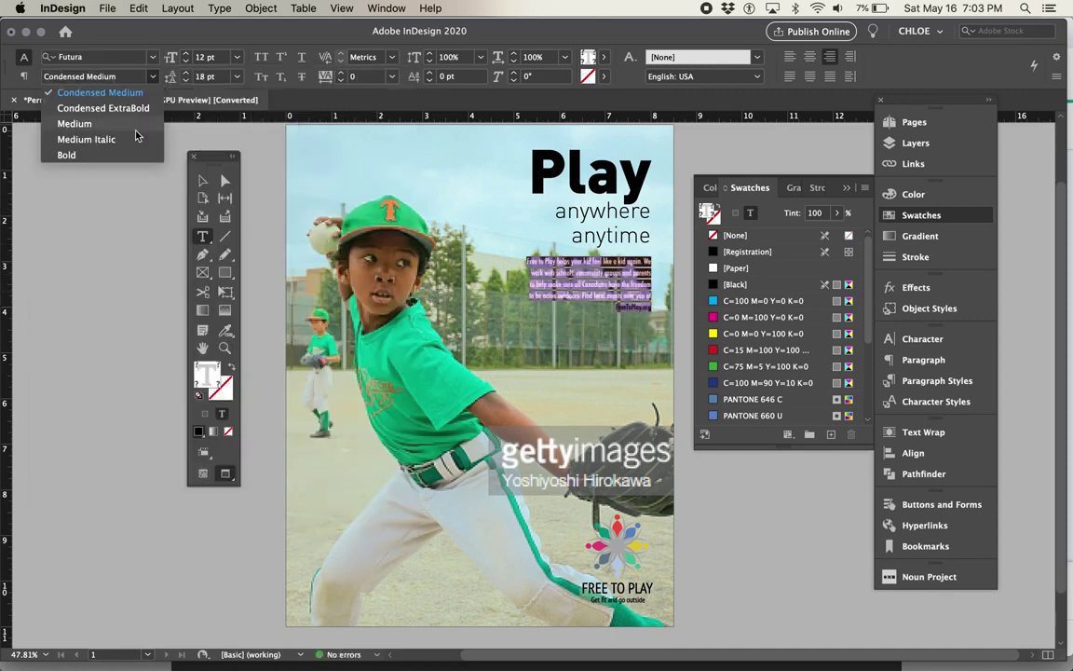
{"action": "left_click", "coordinate": [74, 123]}
Set all of the headline text, Play anywhere anytime, in Futura.
{"action": "left_click", "coordinate": [553, 183]}
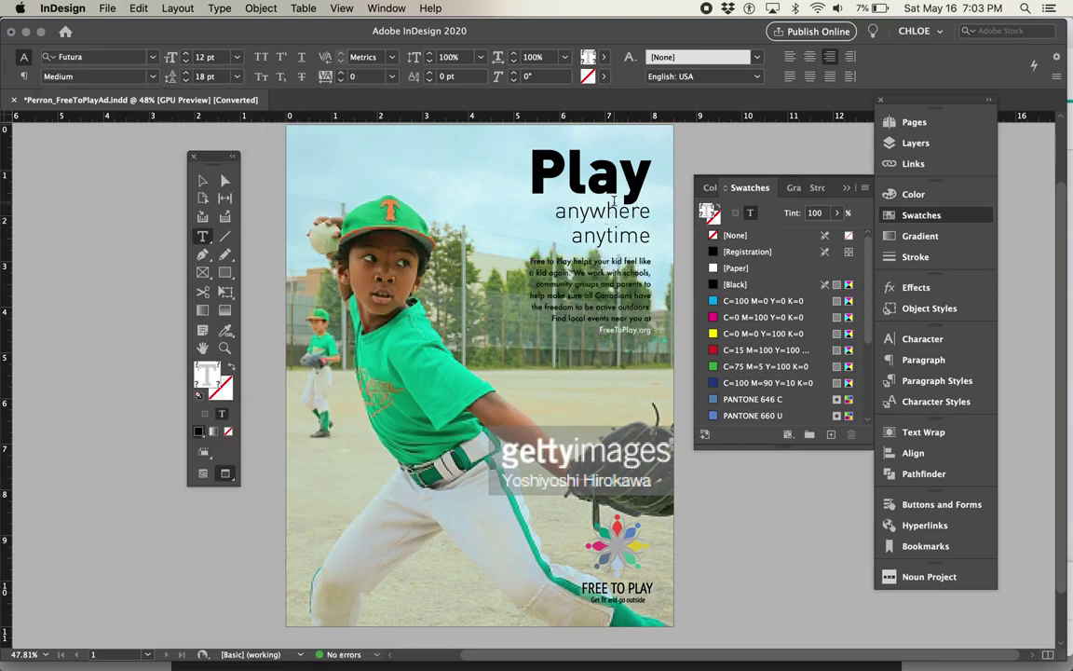
{"action": "key", "text": "super+a"}
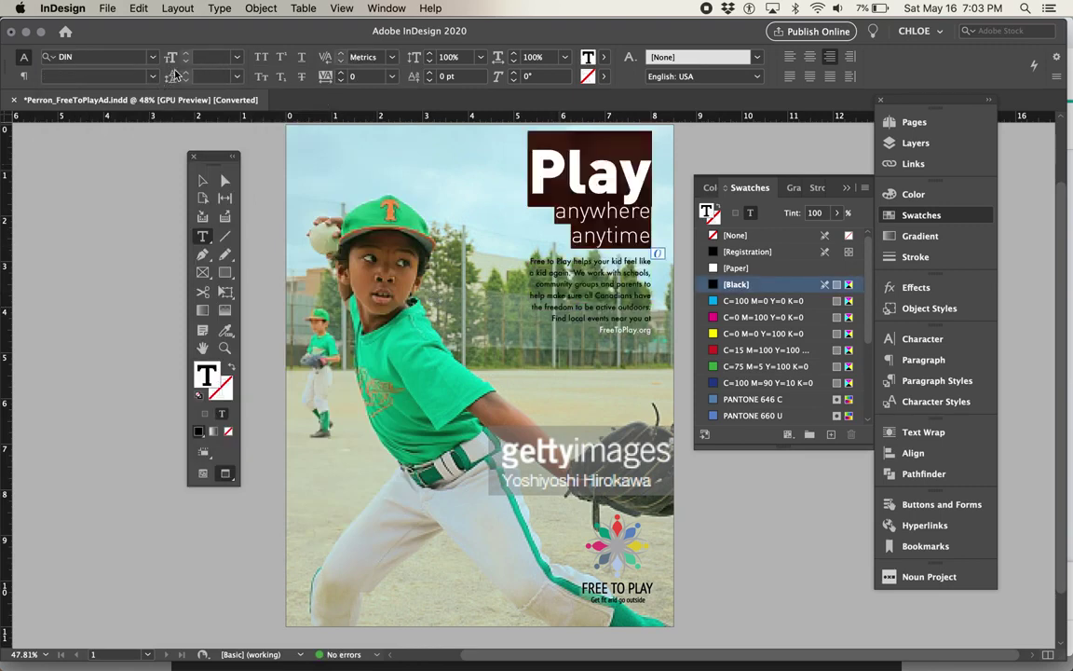
{"action": "left_click", "coordinate": [138, 57]}
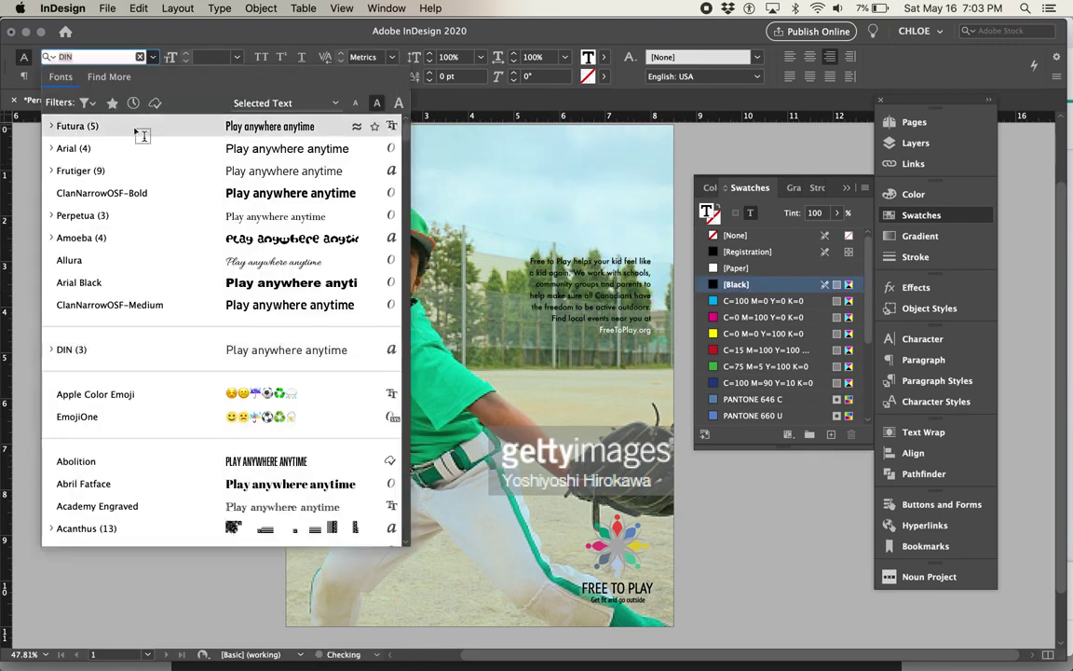
{"action": "key", "text": "Escape"}
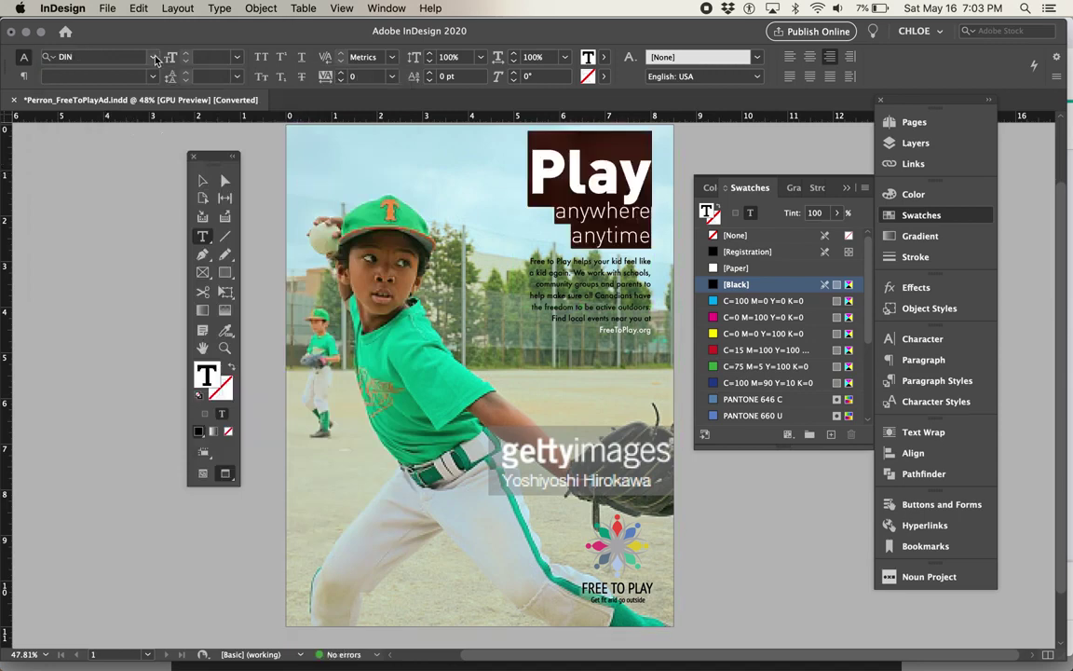
{"action": "left_click", "coordinate": [153, 57]}
{"action": "left_click", "coordinate": [187, 128]}
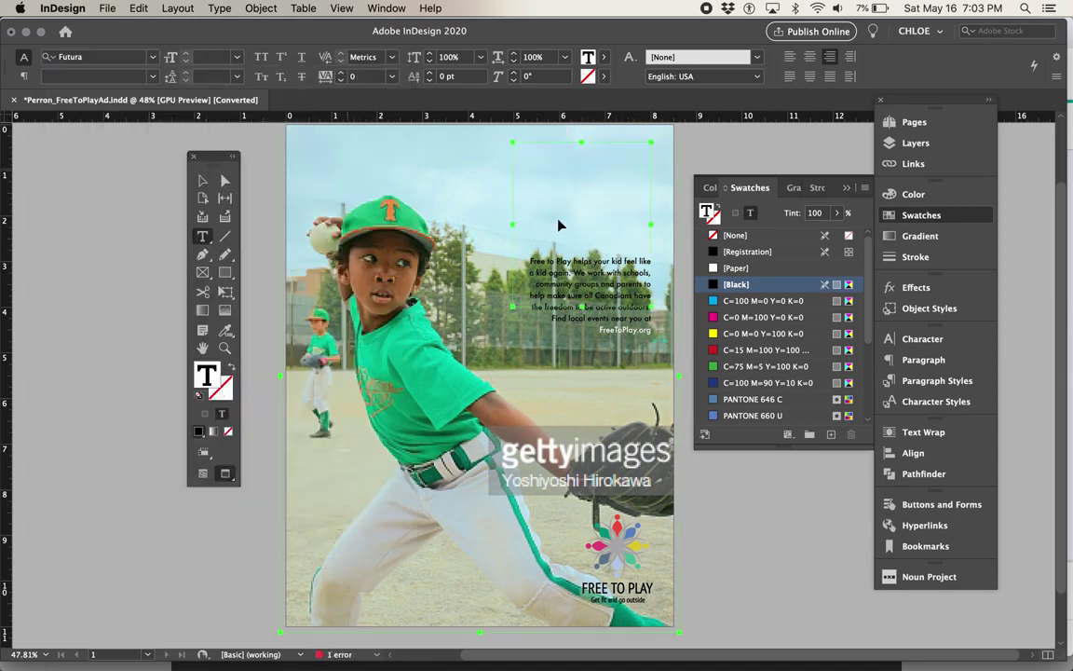
Enlarge the headline's text frame to 4.33 in wide and about 4.63 in high, and increase the headline's line spacing.
{"action": "key", "text": "Escape"}
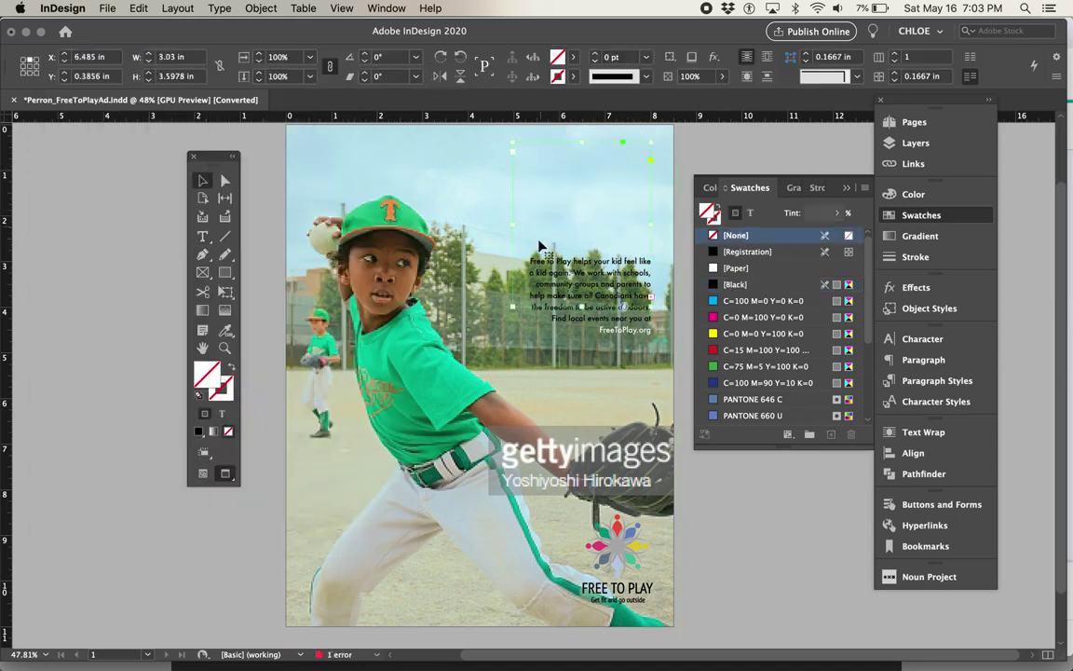
{"action": "left_click_drag", "start_coordinate": [512, 307], "coordinate": [452, 354]}
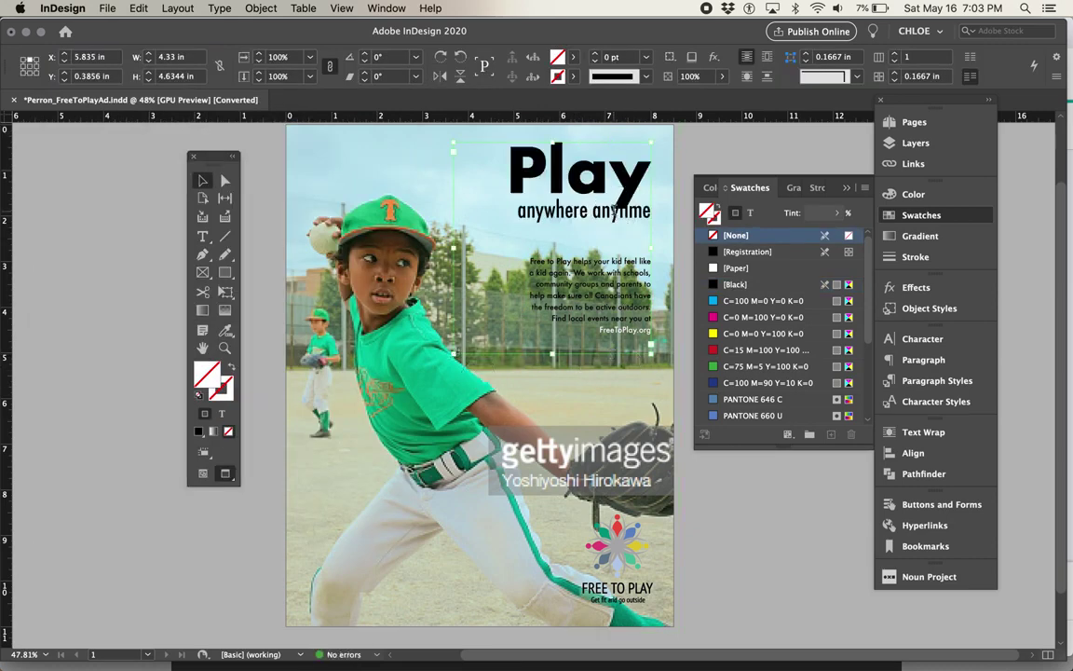
{"action": "double_click", "coordinate": [615, 212]}
{"action": "key", "text": "super+a"}
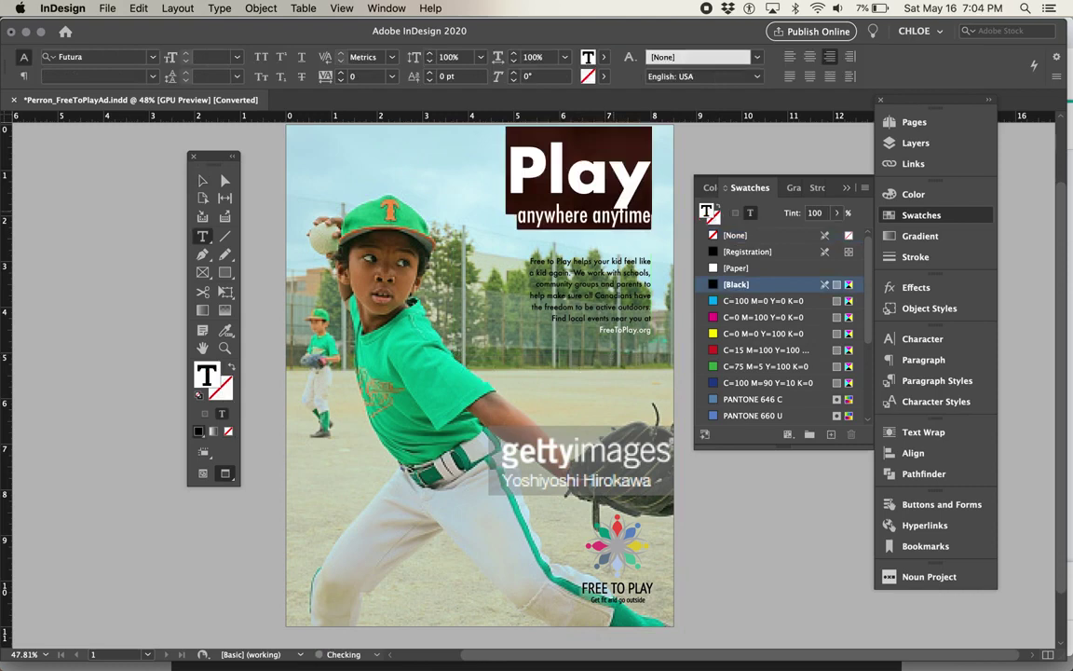
{"action": "key", "text": "alt+Down"}
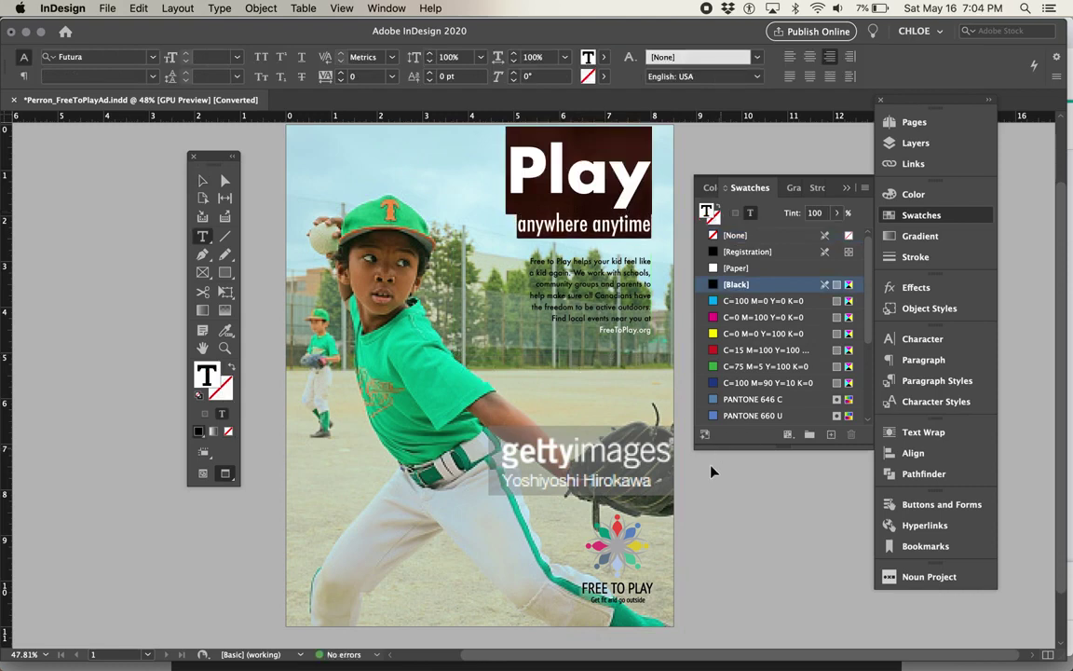
{"action": "left_click", "coordinate": [711, 471]}
{"action": "key", "text": "v"}
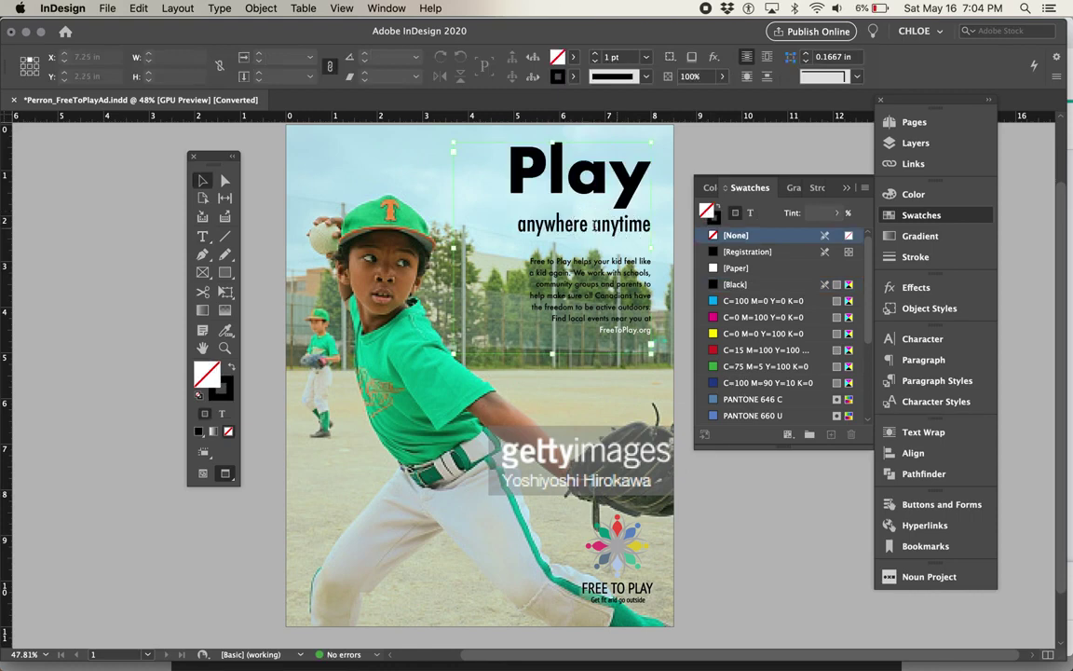
{"action": "double_click", "coordinate": [594, 226]}
{"action": "key", "text": "Return"}
{"action": "key", "text": "BackSpace"}
{"action": "left_click", "coordinate": [708, 173]}
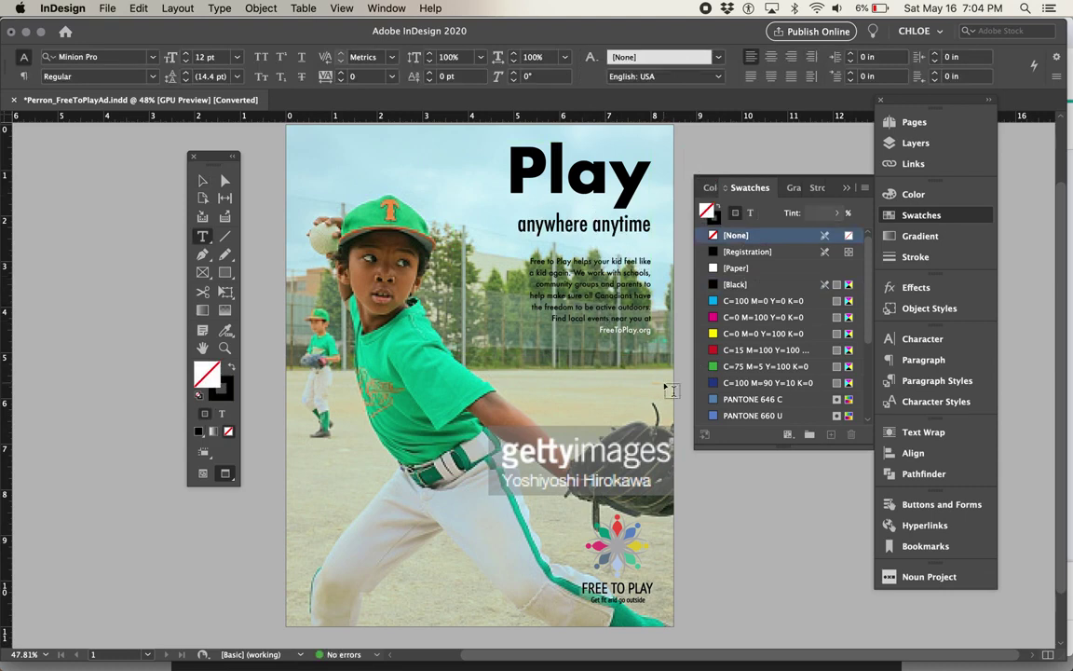
{"action": "key", "text": "v"}
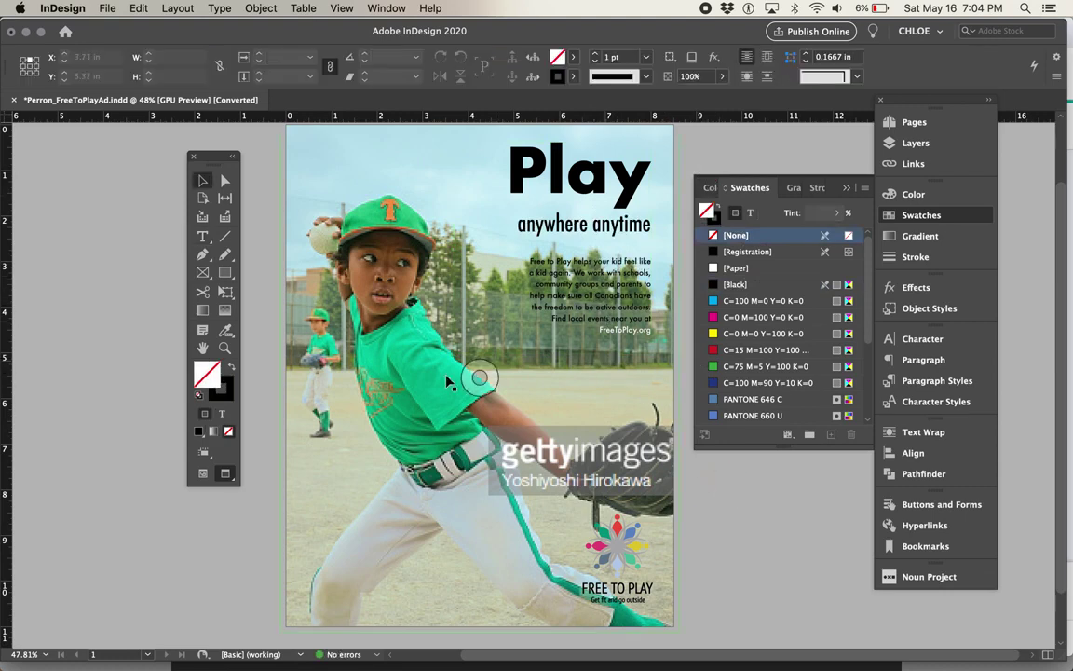
Flip the baseball photo horizontally.
{"action": "left_click", "coordinate": [408, 393]}
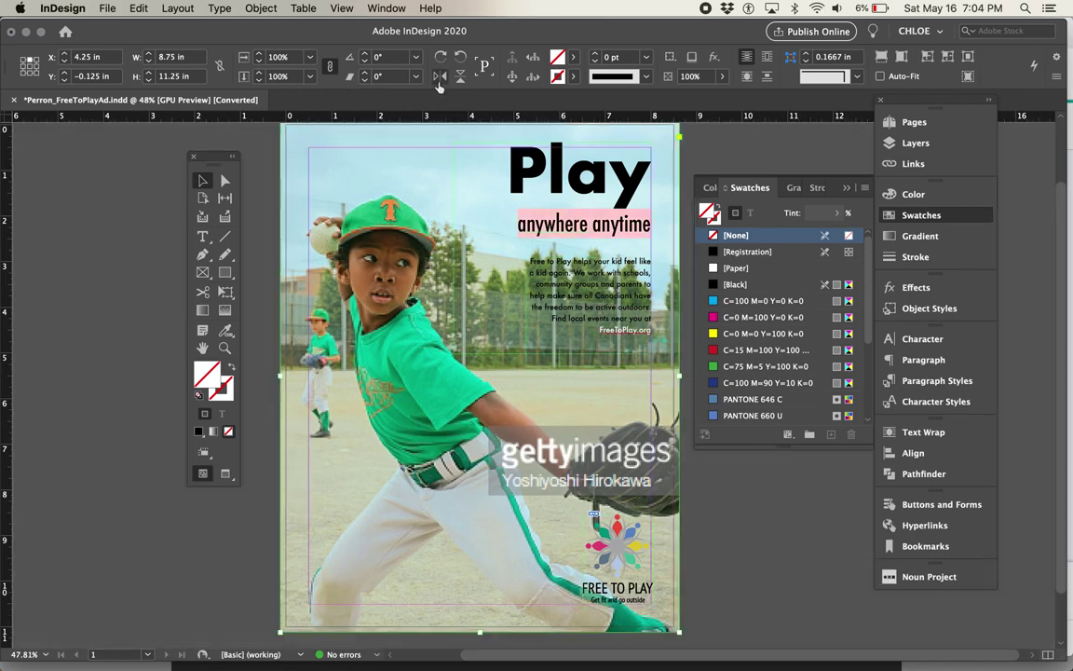
{"action": "left_click", "coordinate": [440, 76]}
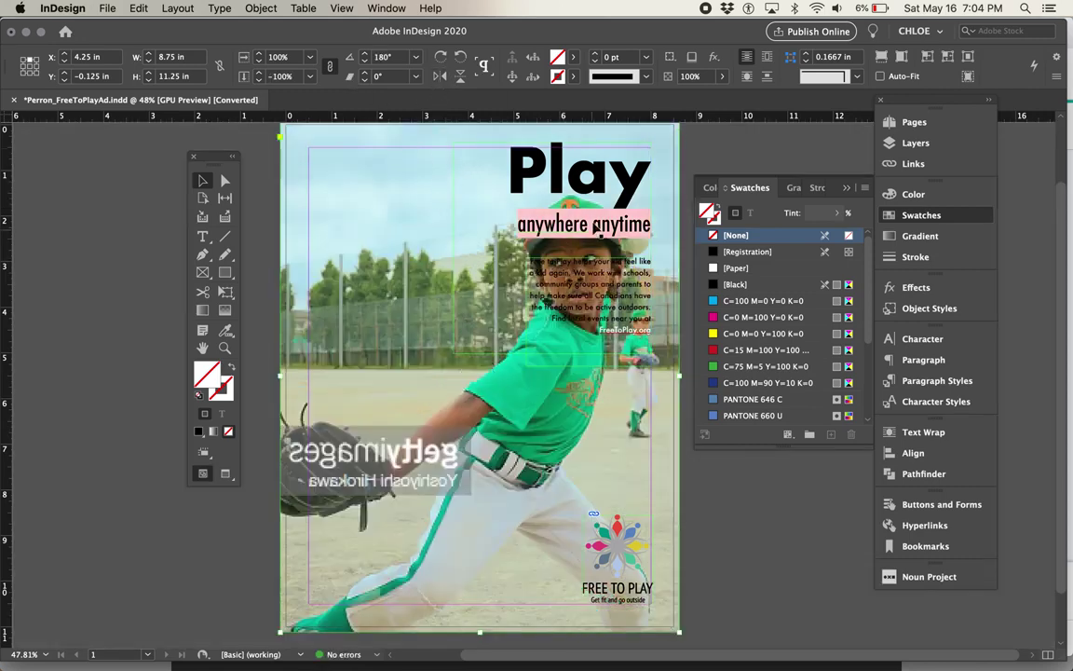
{"action": "left_click", "coordinate": [594, 184]}
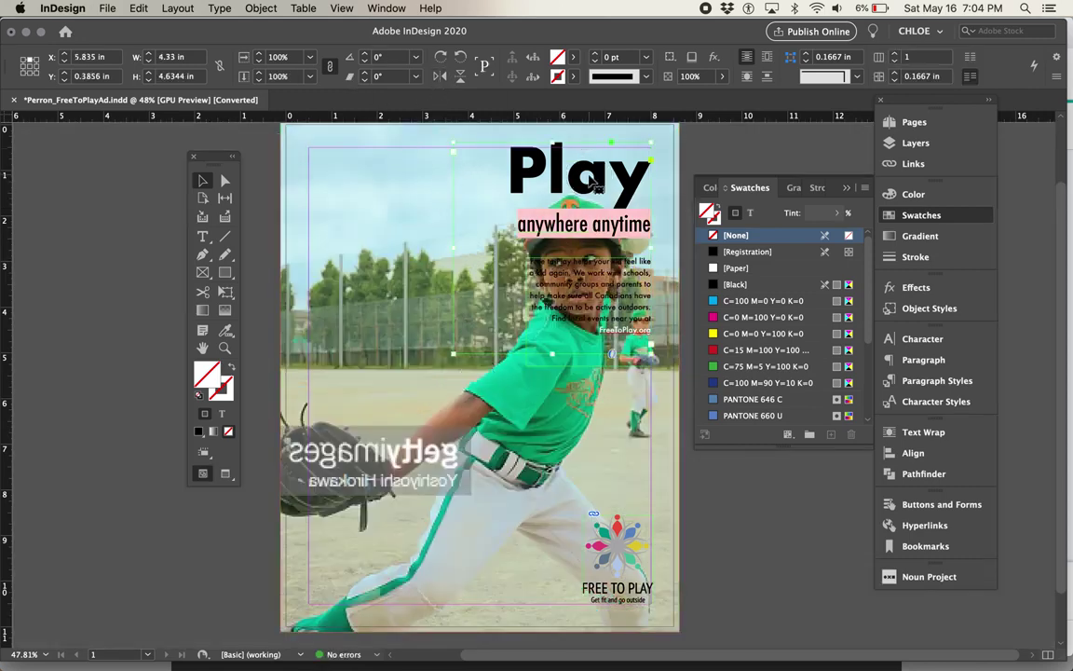
{"action": "key", "text": "super+z"}
{"action": "left_click", "coordinate": [441, 82]}
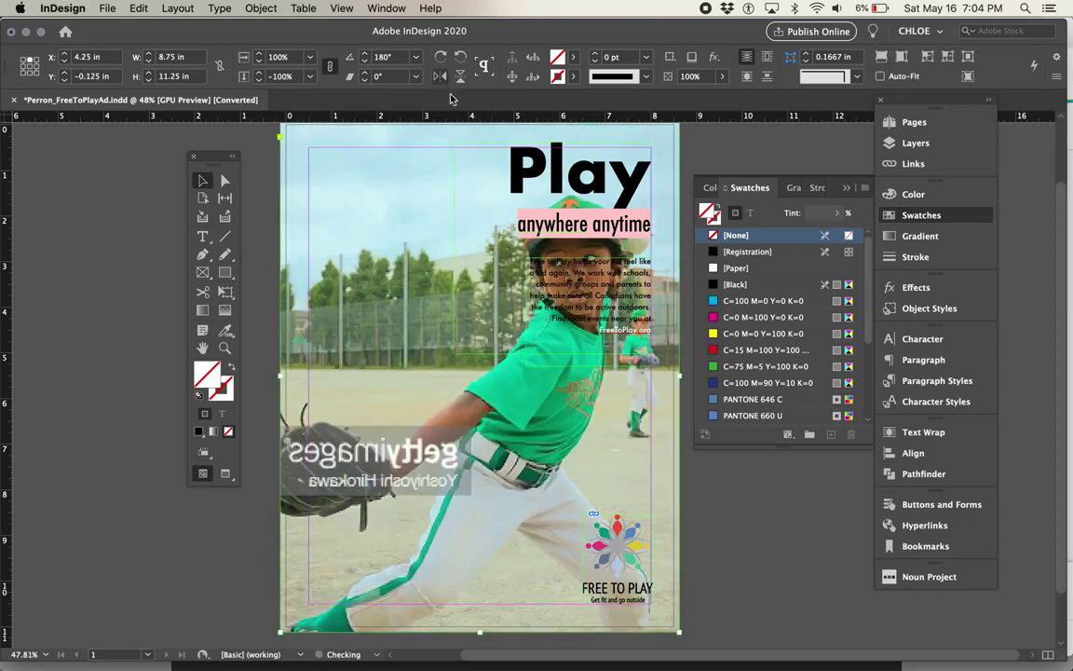
Left-align the headline text and the body text within their frames.
{"action": "left_click", "coordinate": [562, 194]}
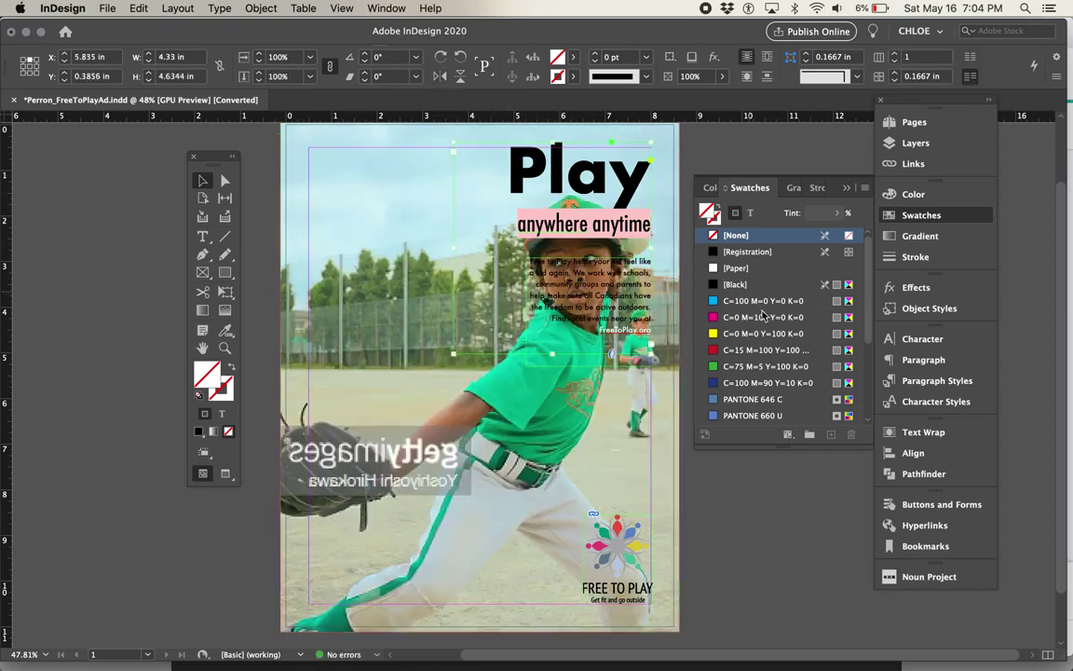
{"action": "left_click", "coordinate": [894, 360]}
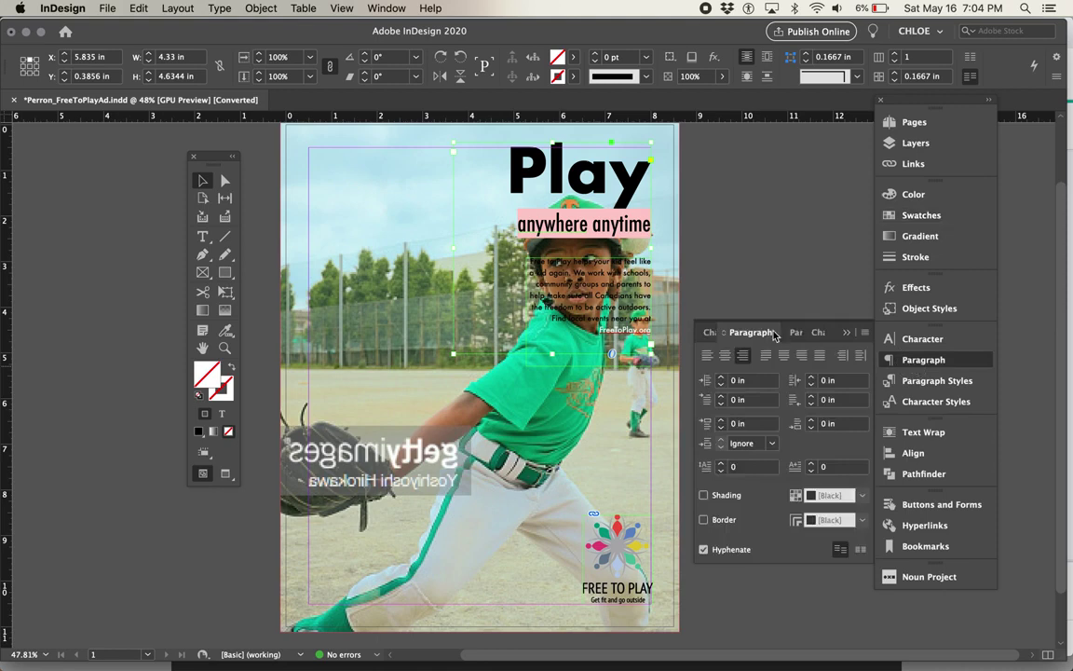
{"action": "left_click", "coordinate": [711, 358]}
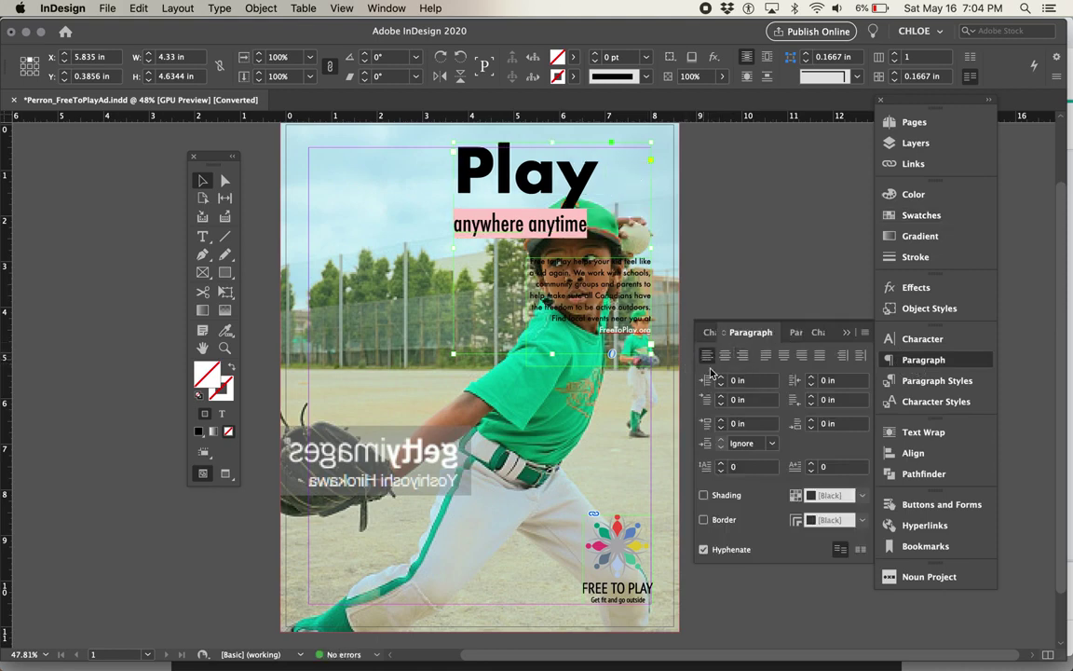
{"action": "left_click", "coordinate": [593, 368]}
{"action": "left_click", "coordinate": [641, 351]}
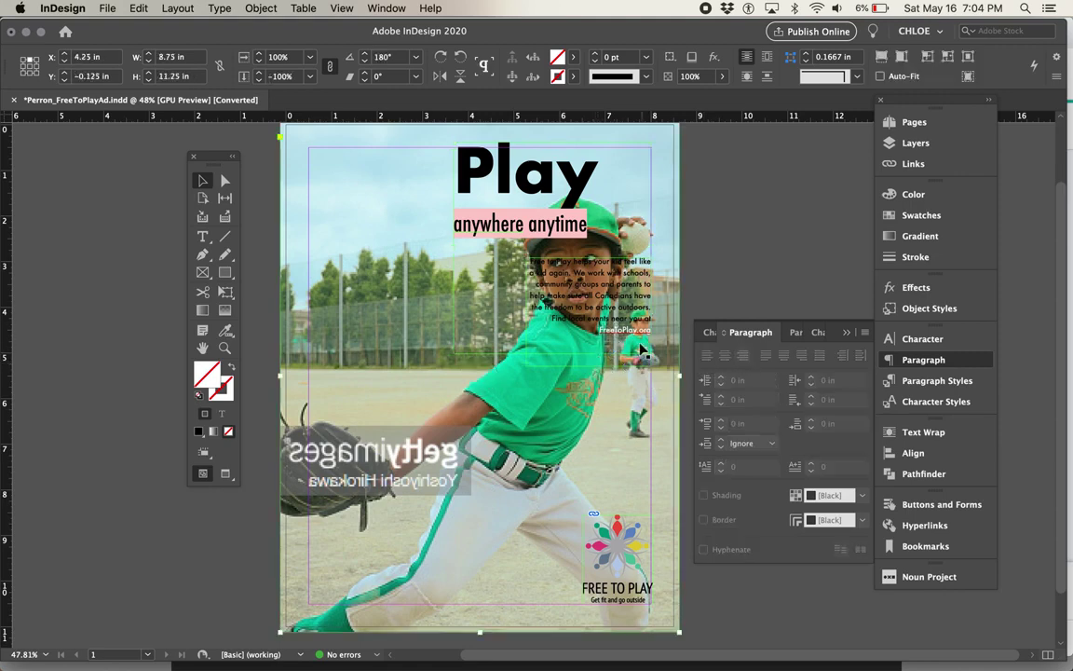
{"action": "left_click", "coordinate": [640, 351]}
{"action": "key", "text": "super+shift+l"}
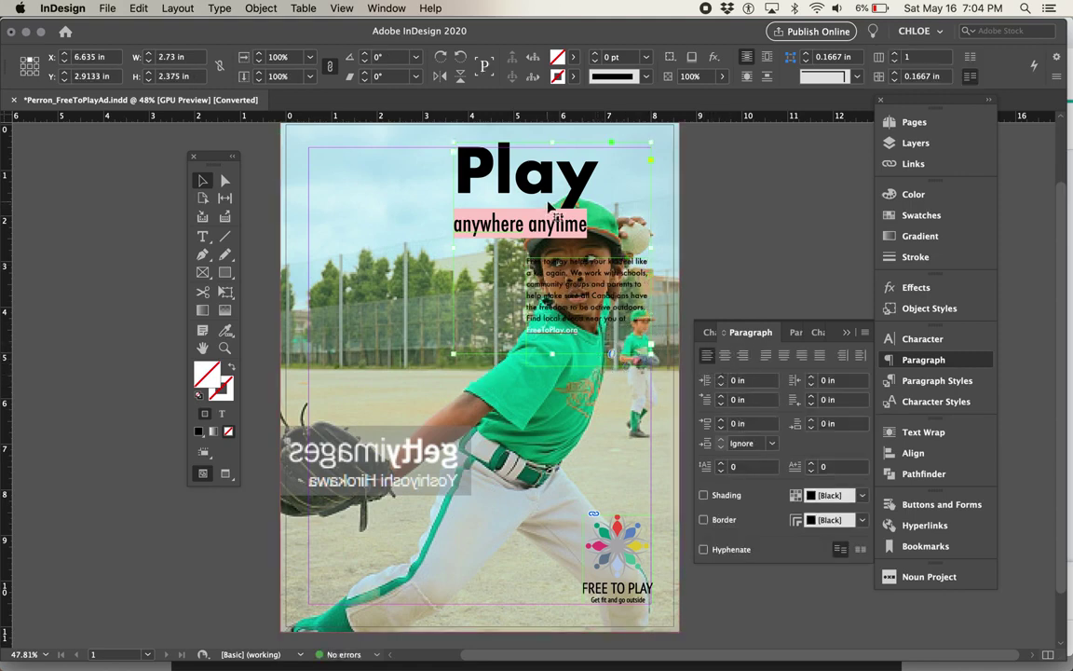
Align the headline and body text frames to the page's left margin and preview the ad without guides.
{"action": "key", "text": "super+shift+a"}
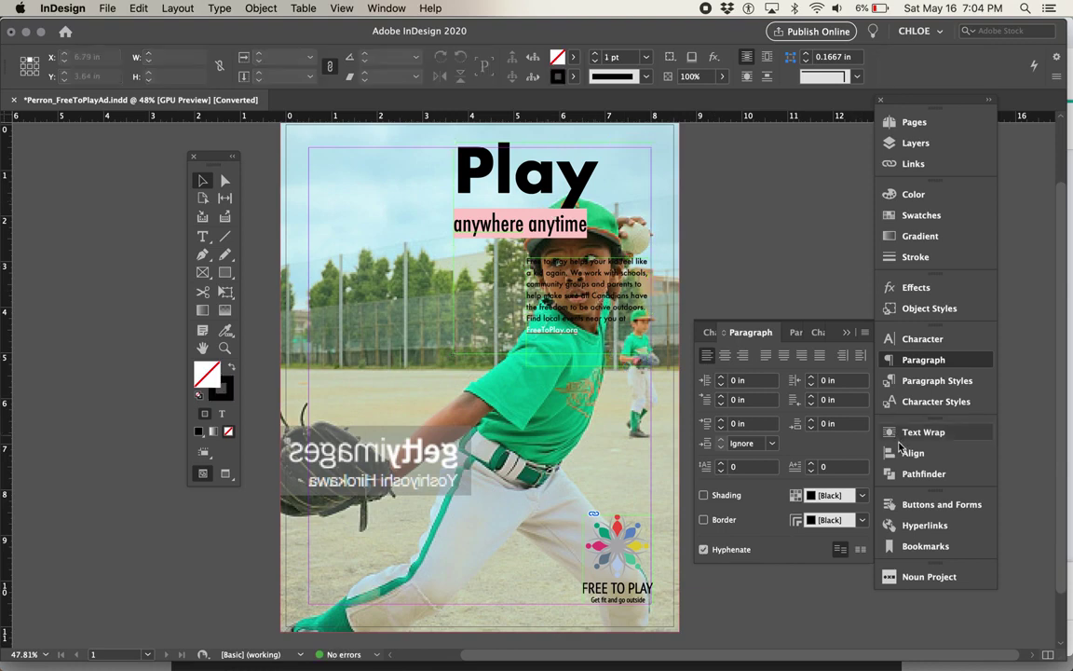
{"action": "left_click", "coordinate": [903, 452]}
{"action": "left_click", "coordinate": [773, 558]}
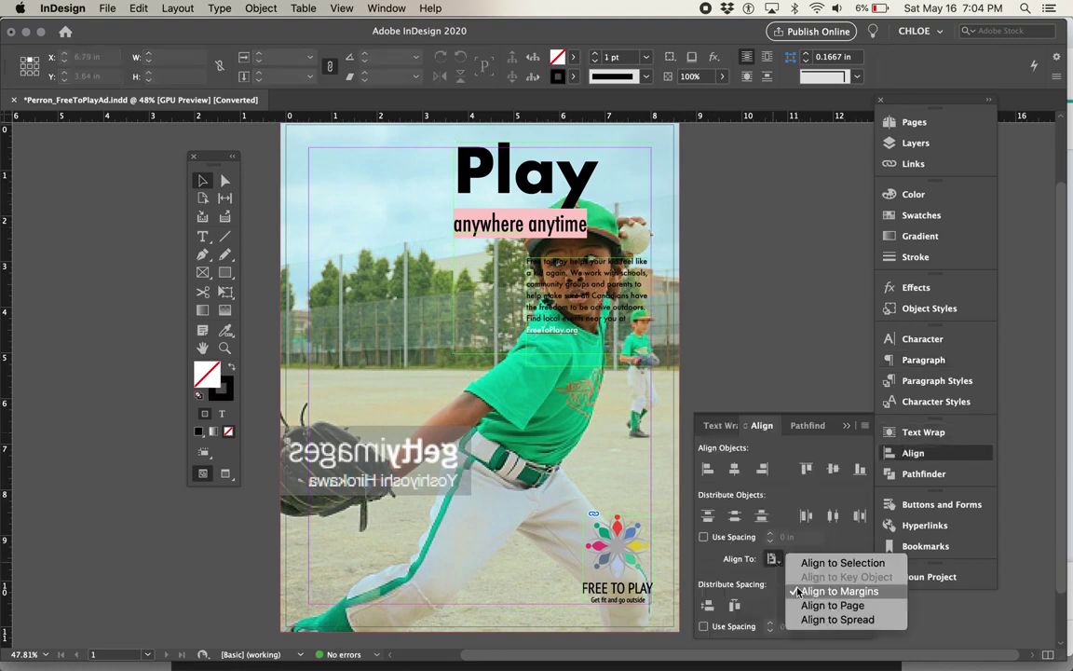
{"action": "left_click", "coordinate": [799, 603]}
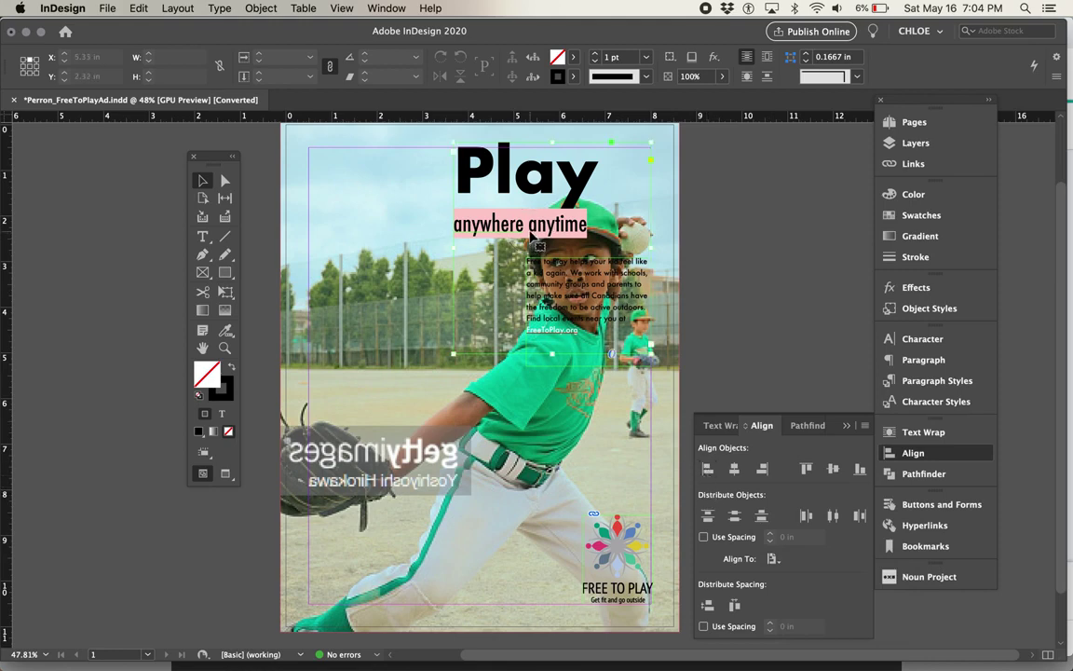
{"action": "left_click", "coordinate": [518, 314]}
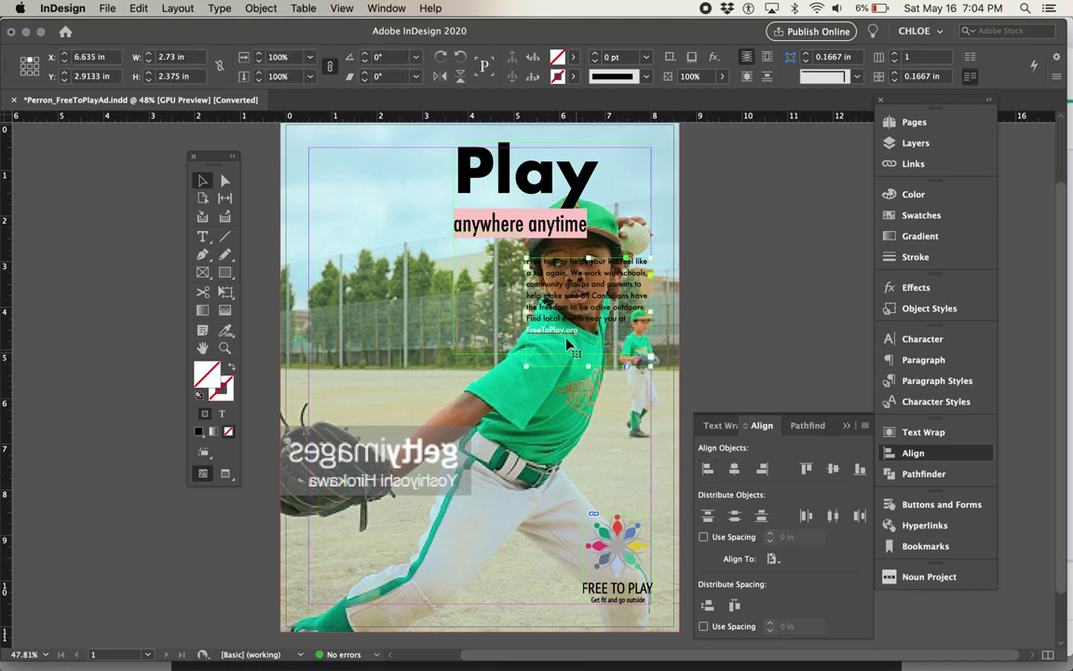
{"action": "left_click", "coordinate": [705, 469]}
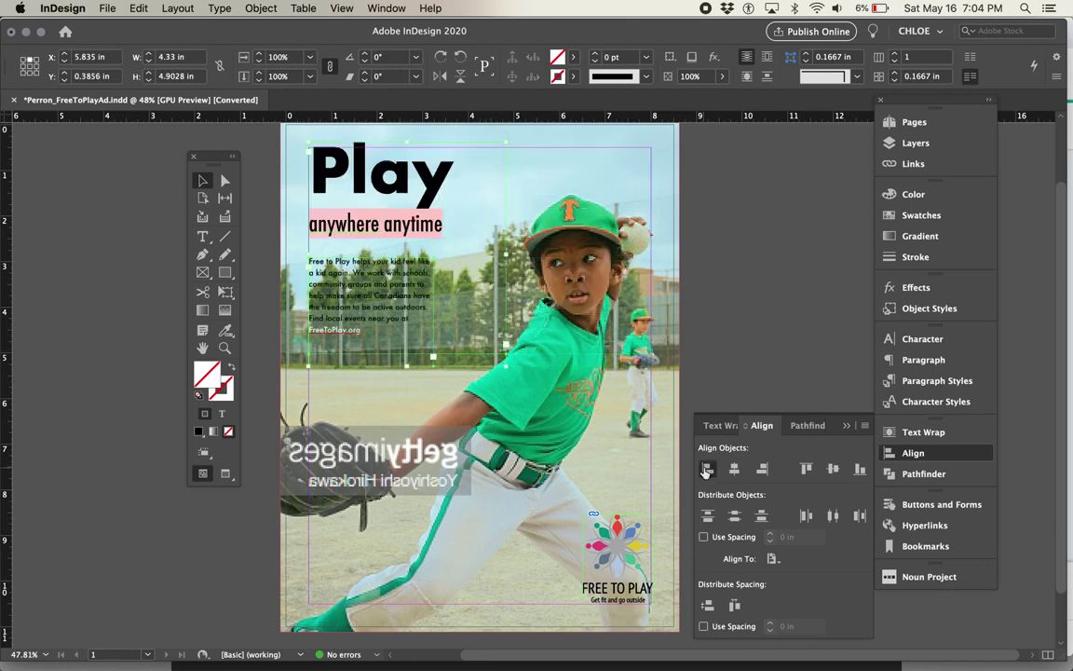
{"action": "left_click", "coordinate": [692, 308]}
{"action": "key", "text": "w"}
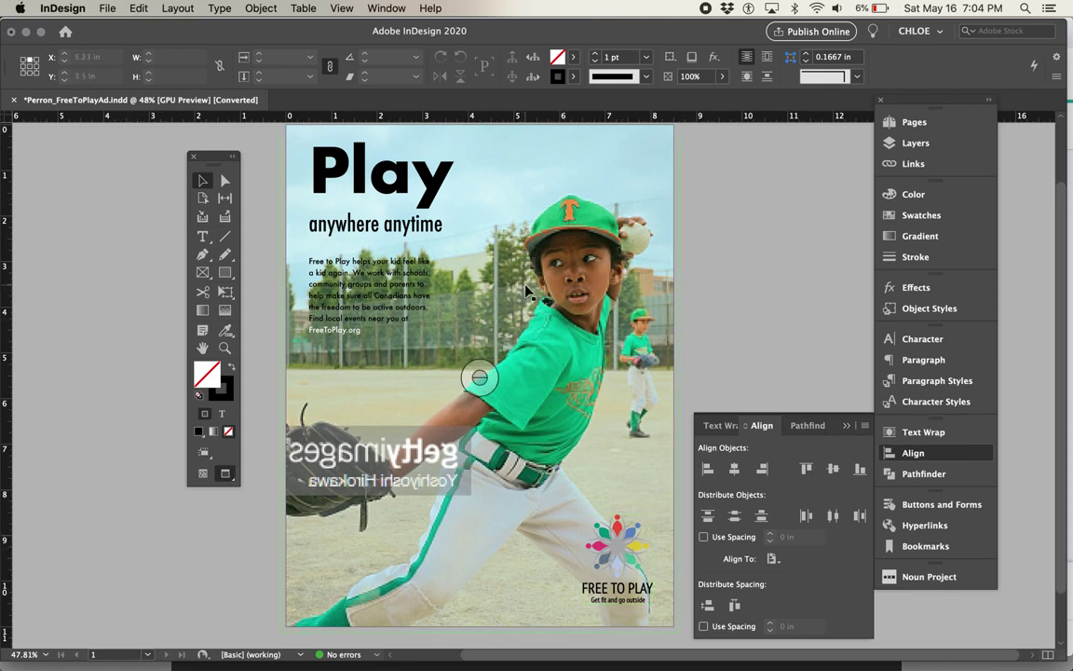
{"action": "key", "text": "w"}
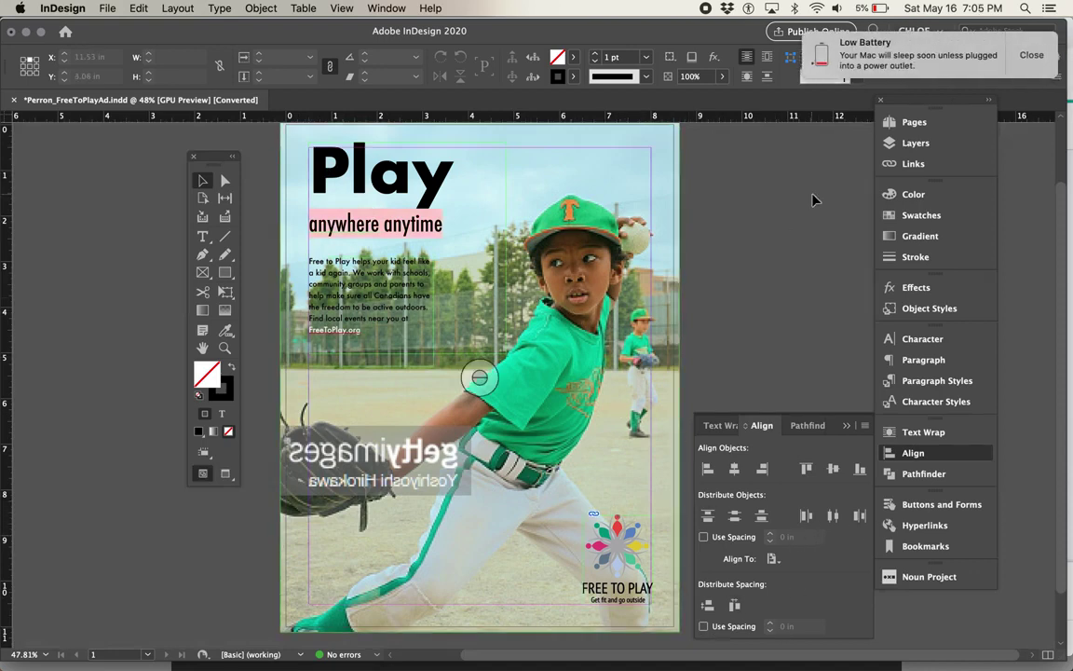
Center the headline and body text frames horizontally between the margins and center-align the body text.
{"action": "left_click", "coordinate": [389, 195]}
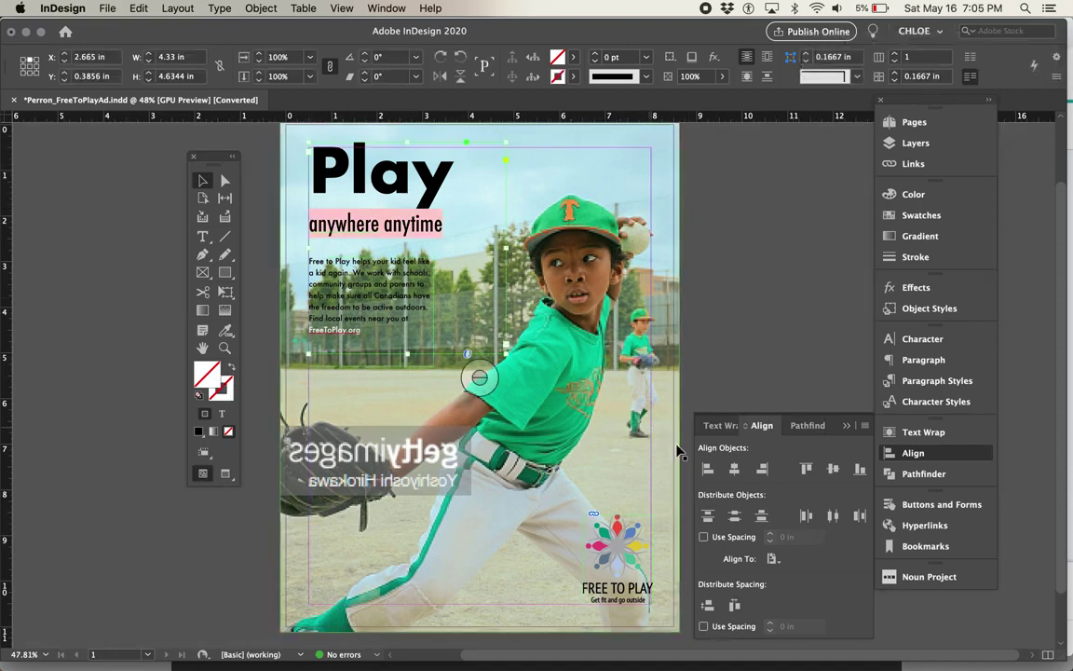
{"action": "key", "text": "super+z"}
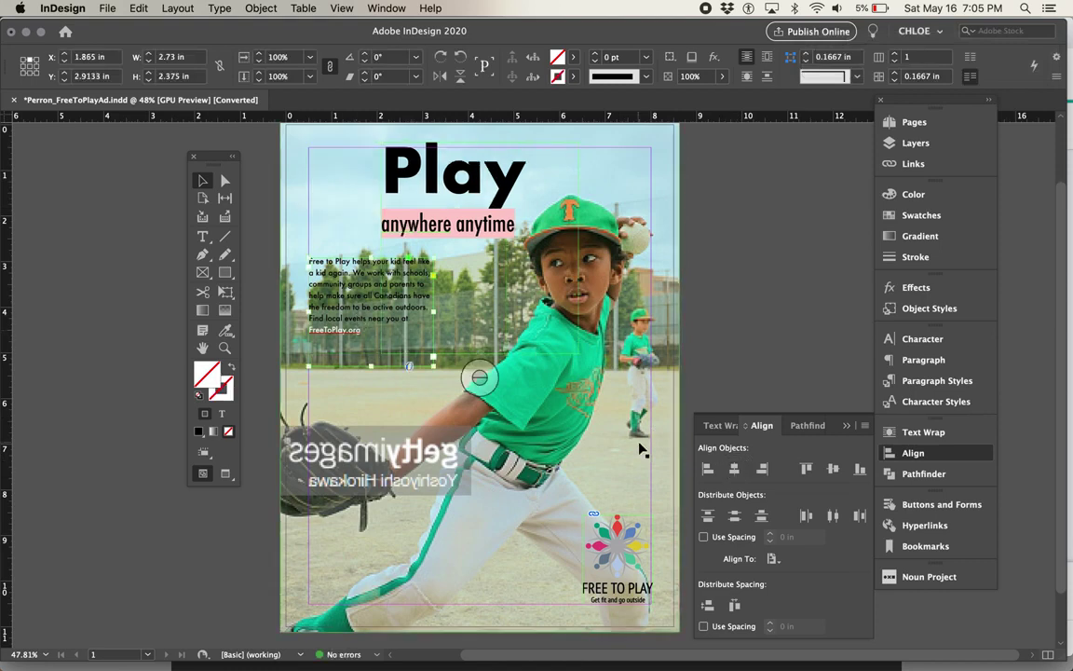
{"action": "left_click", "coordinate": [920, 360]}
{"action": "left_click", "coordinate": [723, 357]}
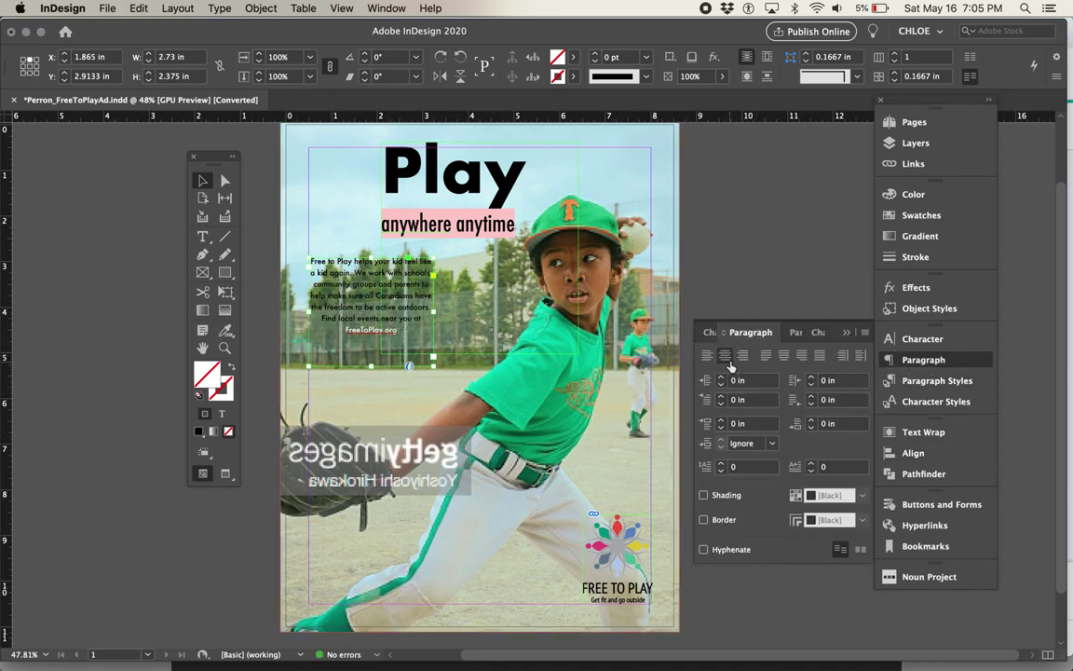
{"action": "left_click", "coordinate": [913, 452]}
{"action": "left_click", "coordinate": [734, 468]}
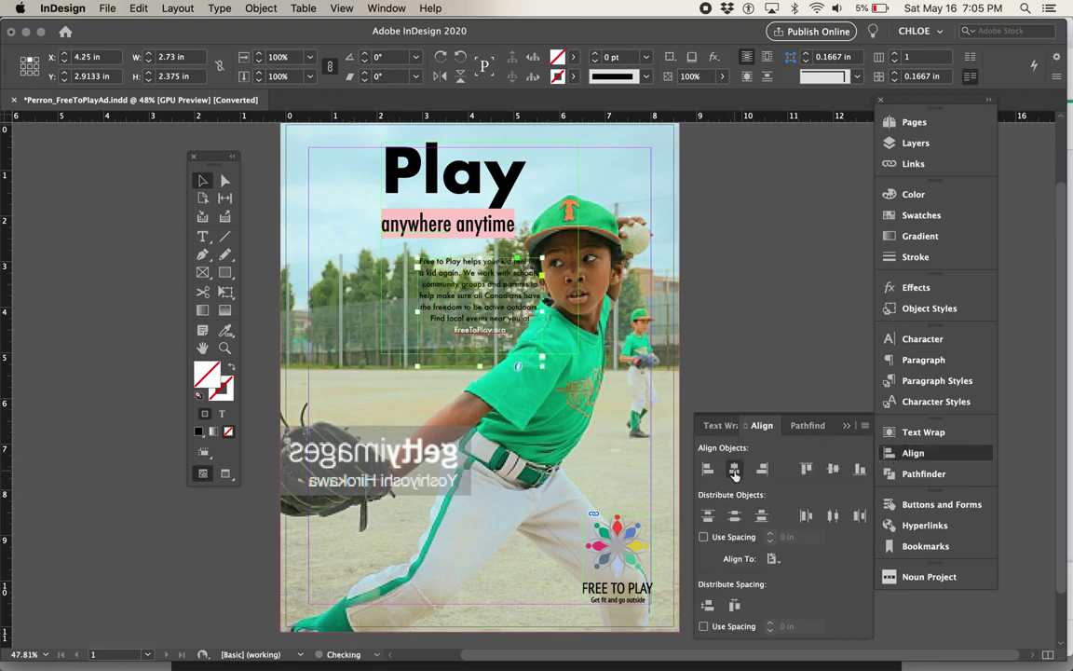
Center-align the headline text within its frame.
{"action": "left_click", "coordinate": [506, 180]}
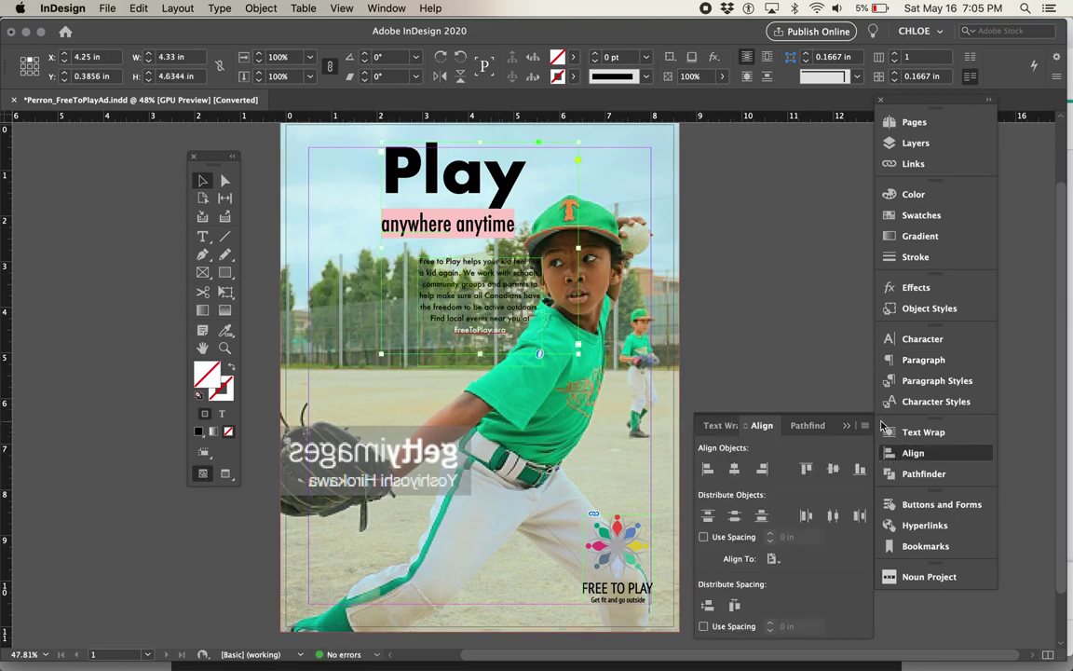
{"action": "left_click", "coordinate": [920, 360]}
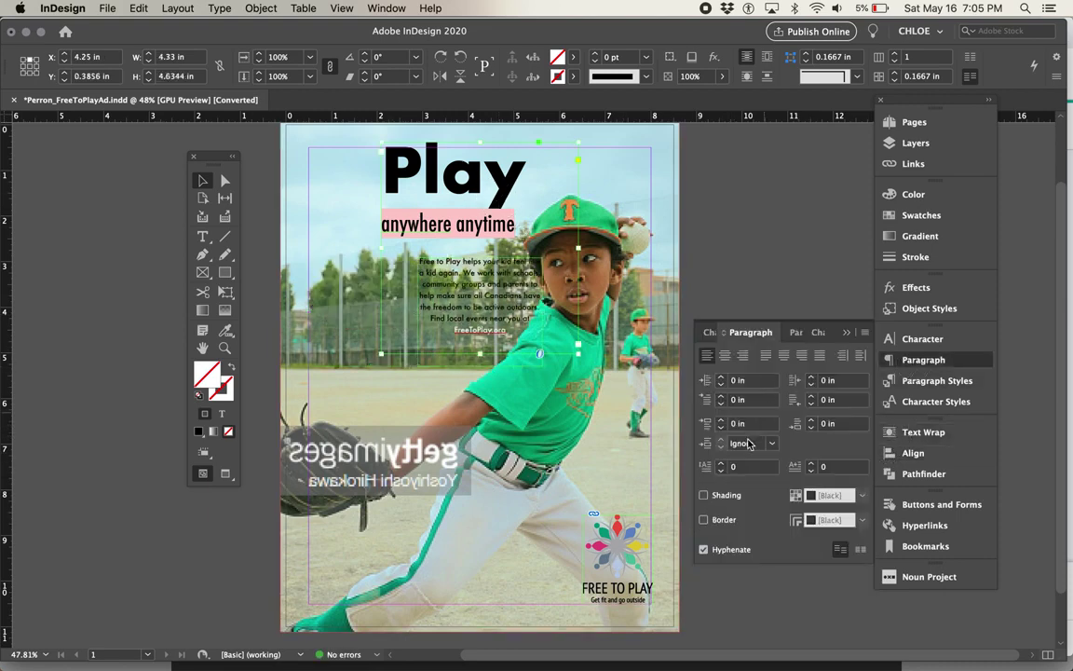
{"action": "left_click", "coordinate": [726, 355]}
Center the Free to Play logo horizontally between the page margins and preview the ad without guides.
{"action": "left_click", "coordinate": [911, 453]}
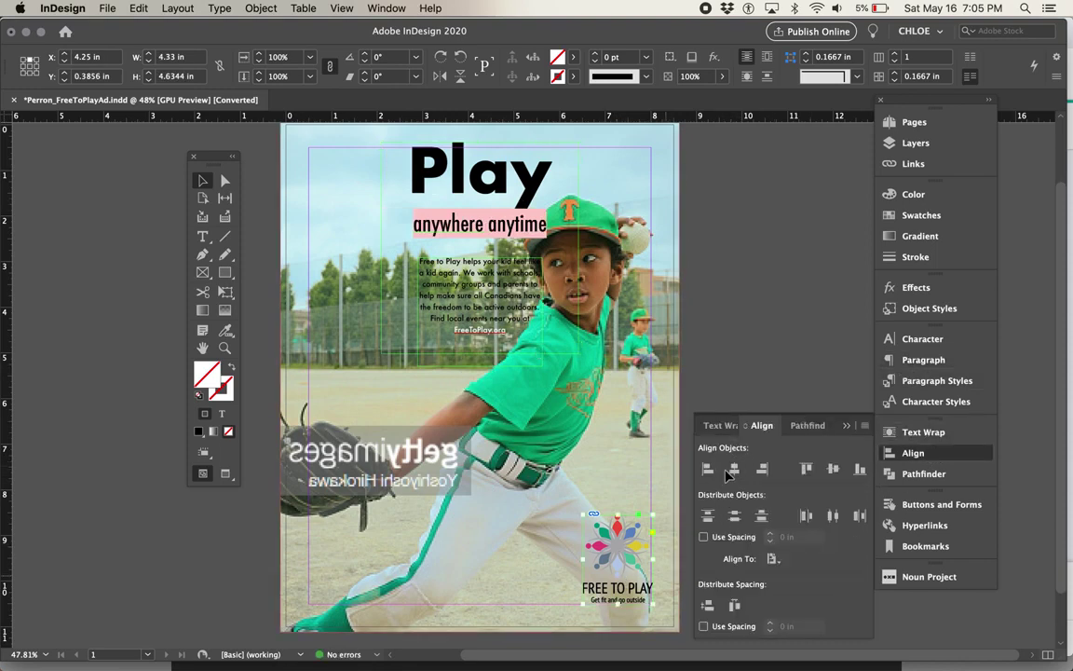
{"action": "left_click_drag", "start_coordinate": [618, 579], "coordinate": [480, 579]}
{"action": "left_click", "coordinate": [743, 336]}
Shift the baseball photo to the right within its frame, to an X offset of about 5.51 in.
{"action": "key", "text": "a"}
{"action": "left_click", "coordinate": [617, 360]}
{"action": "key", "text": "shift+Right"}
{"action": "key", "text": "shift+Right"}
{"action": "key", "text": "shift+Right"}
{"action": "key", "text": "shift+Right"}
{"action": "key", "text": "shift+Right"}
{"action": "key", "text": "shift+Right"}
{"action": "key", "text": "shift+Right"}
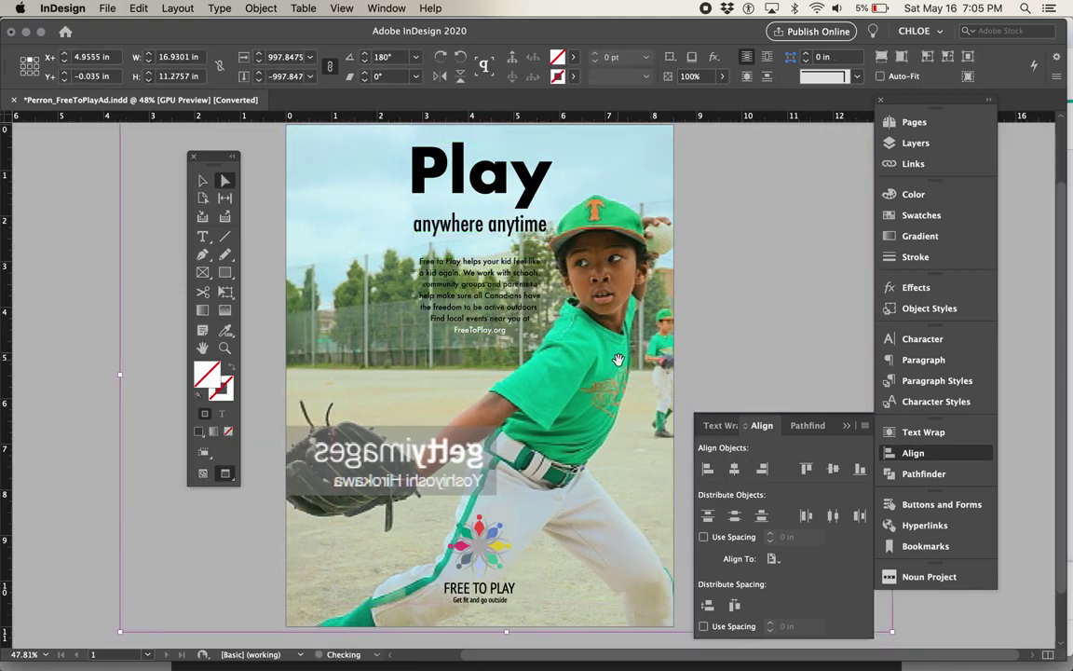
{"action": "key", "text": "shift+Right"}
{"action": "key", "text": "shift+Right"}
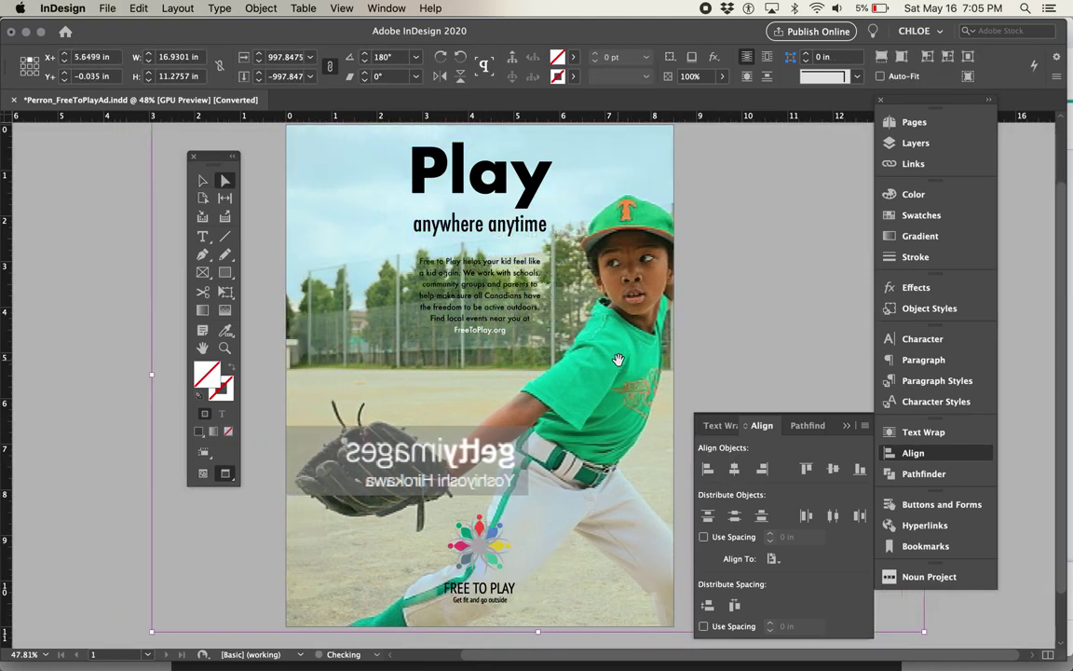
{"action": "key", "text": "shift+Right"}
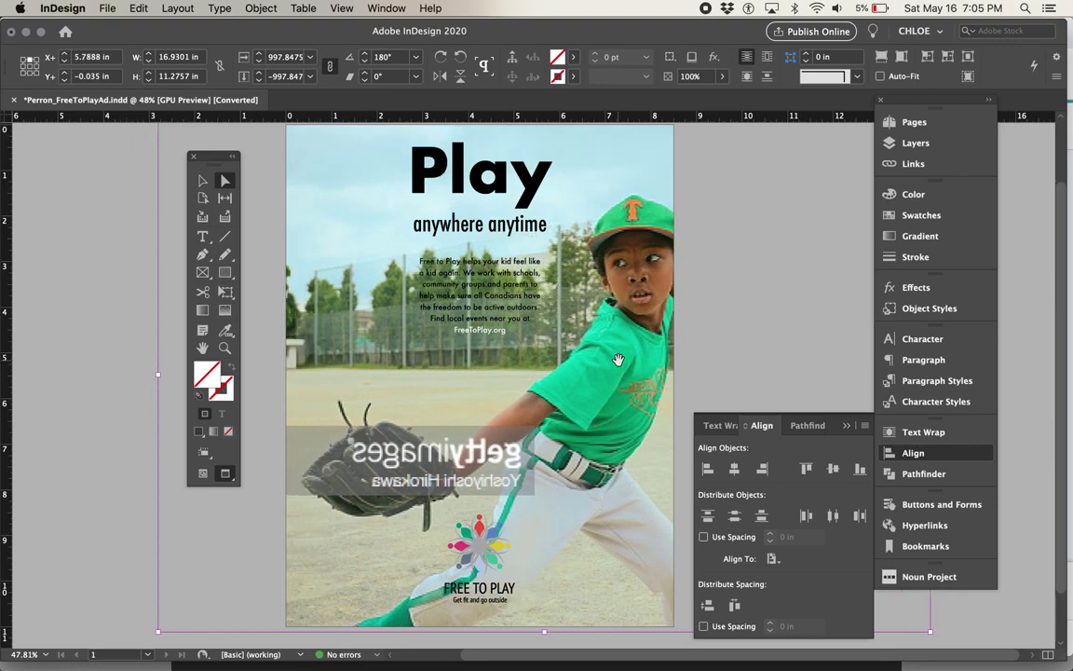
{"action": "key", "text": "shift+Left"}
{"action": "key", "text": "shift+Left"}
{"action": "key", "text": "shift+Left"}
{"action": "key", "text": "shift+Left"}
{"action": "key", "text": "shift+Left"}
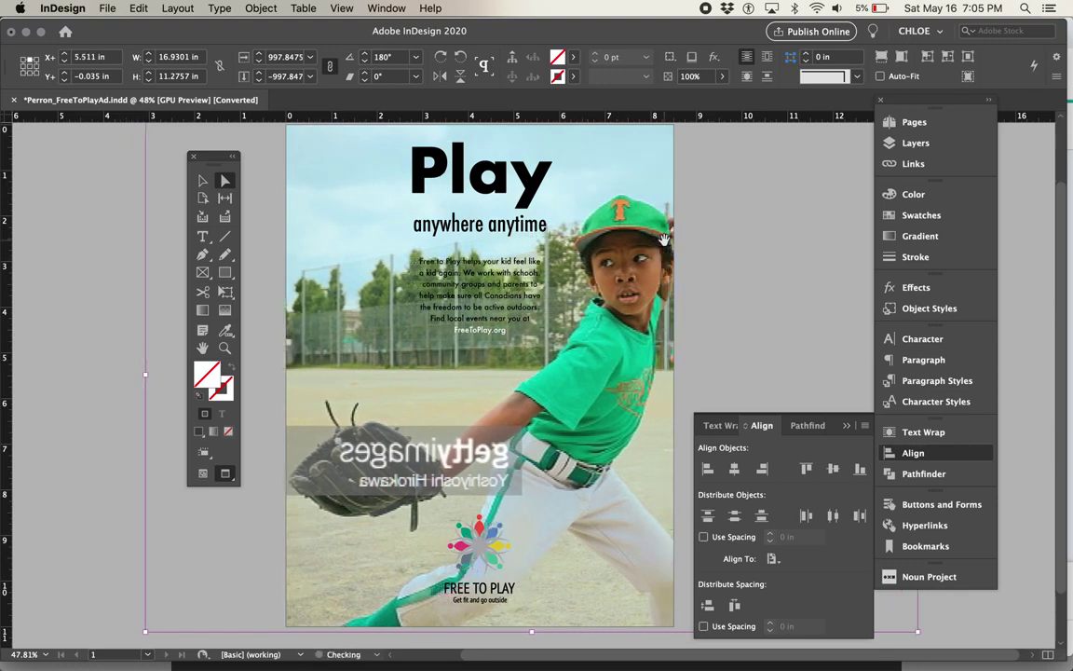
Undo the photo shift, the logo centering and the centered text layout back to the left-aligned version, and deselect everything.
{"action": "key", "text": "ctrl+z"}
{"action": "key", "text": "ctrl+z"}
{"action": "key", "text": "ctrl+z"}
{"action": "key", "text": "ctrl+z"}
{"action": "key", "text": "ctrl+z"}
{"action": "key", "text": "ctrl+z"}
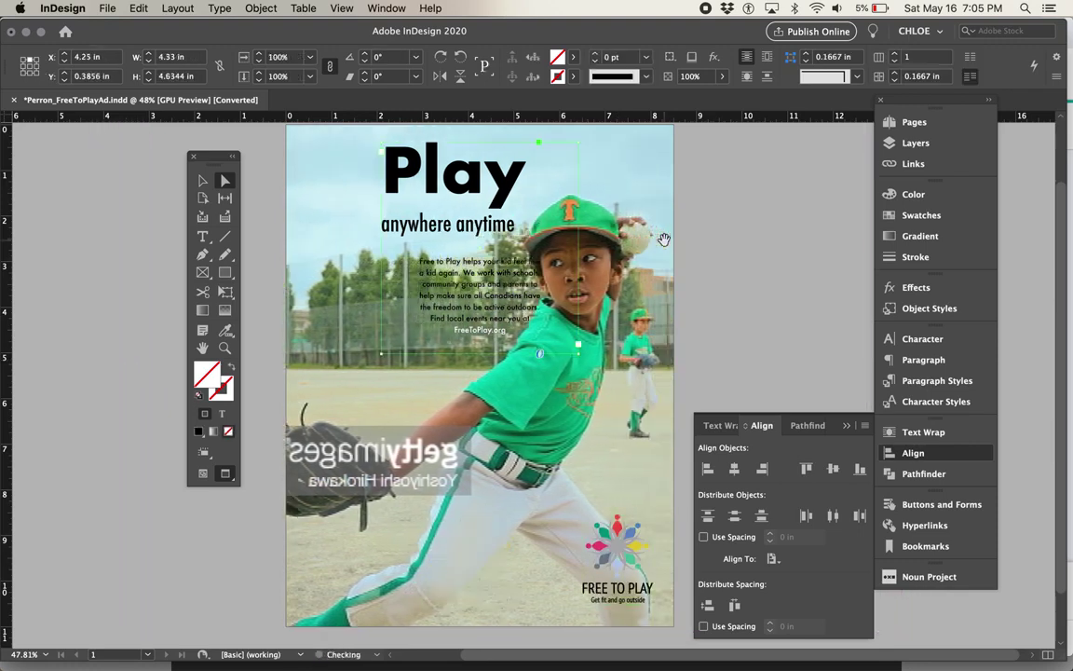
{"action": "key", "text": "ctrl+z"}
{"action": "key", "text": "ctrl+z"}
{"action": "key", "text": "ctrl+z"}
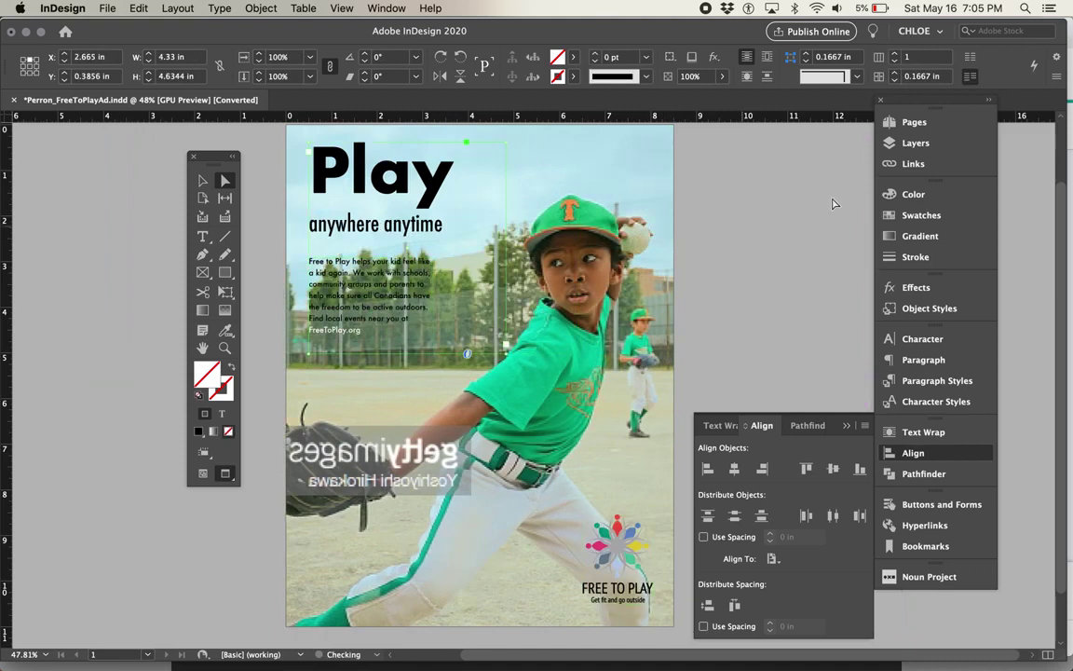
{"action": "left_click", "coordinate": [827, 208]}
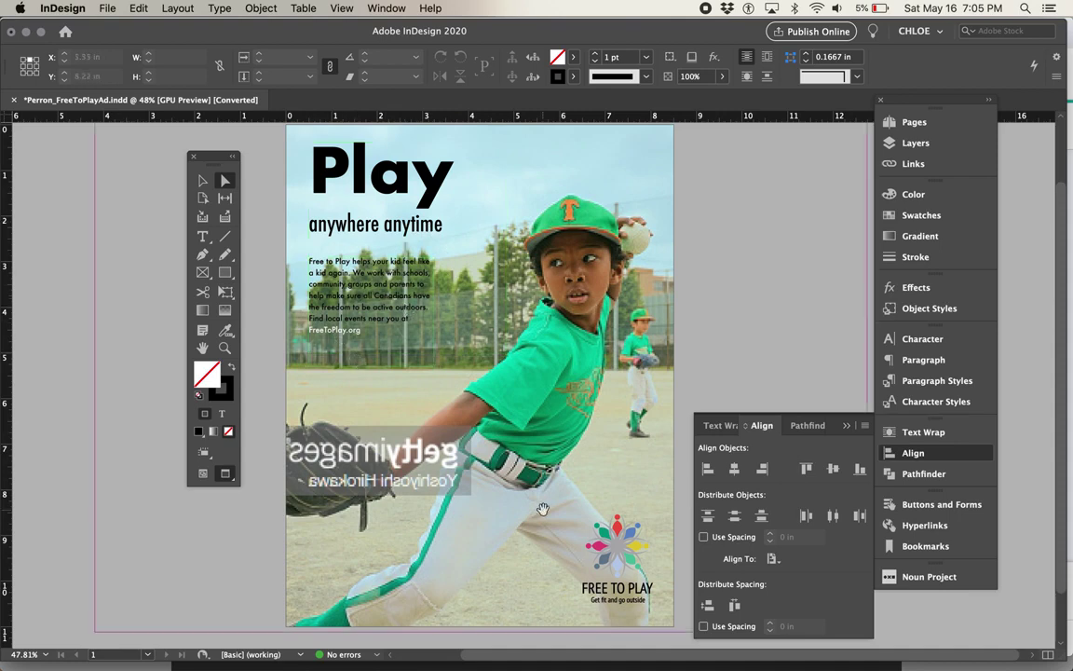
Show the guides again and compare the object alignment reference options with the paragraph alignment options.
{"action": "key", "text": "w"}
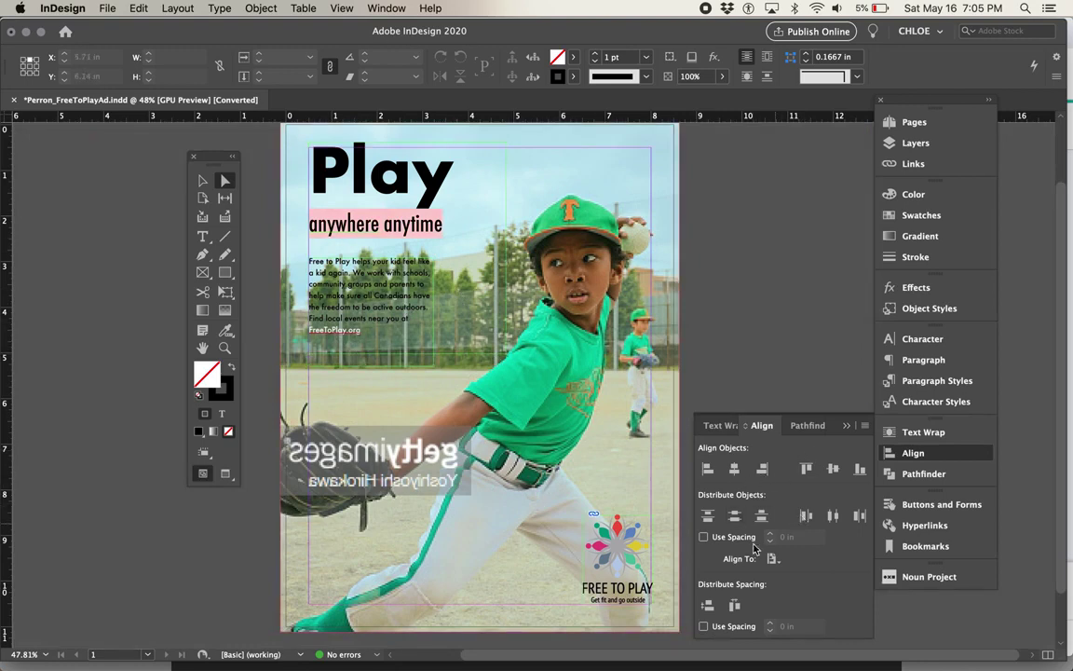
{"action": "left_click", "coordinate": [780, 558]}
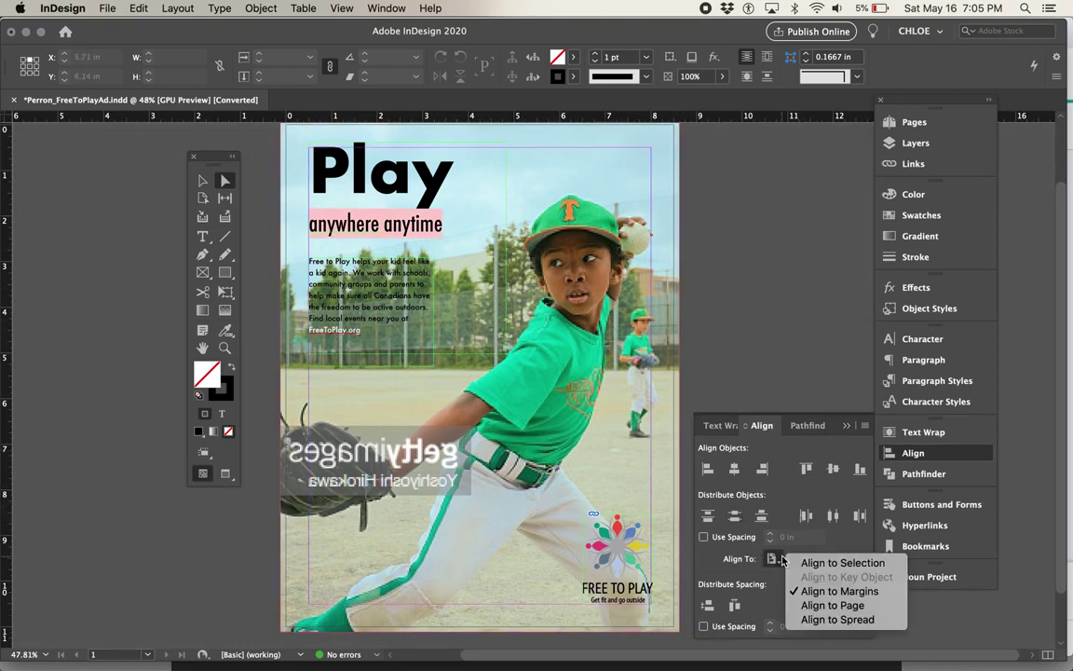
{"action": "left_click", "coordinate": [923, 359]}
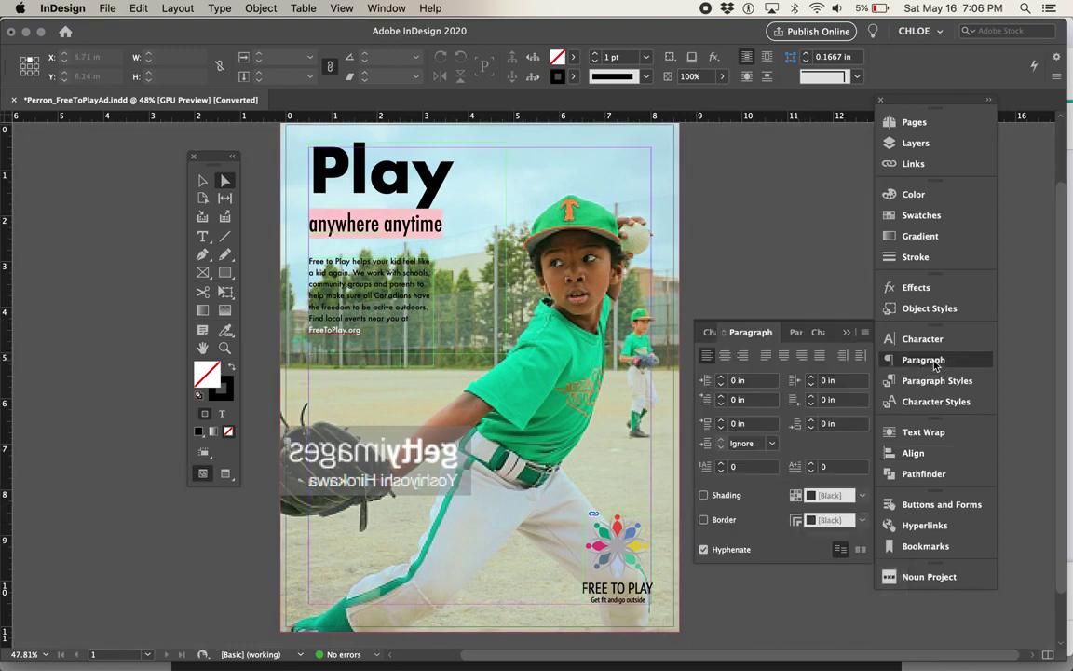
{"action": "left_click", "coordinate": [707, 357]}
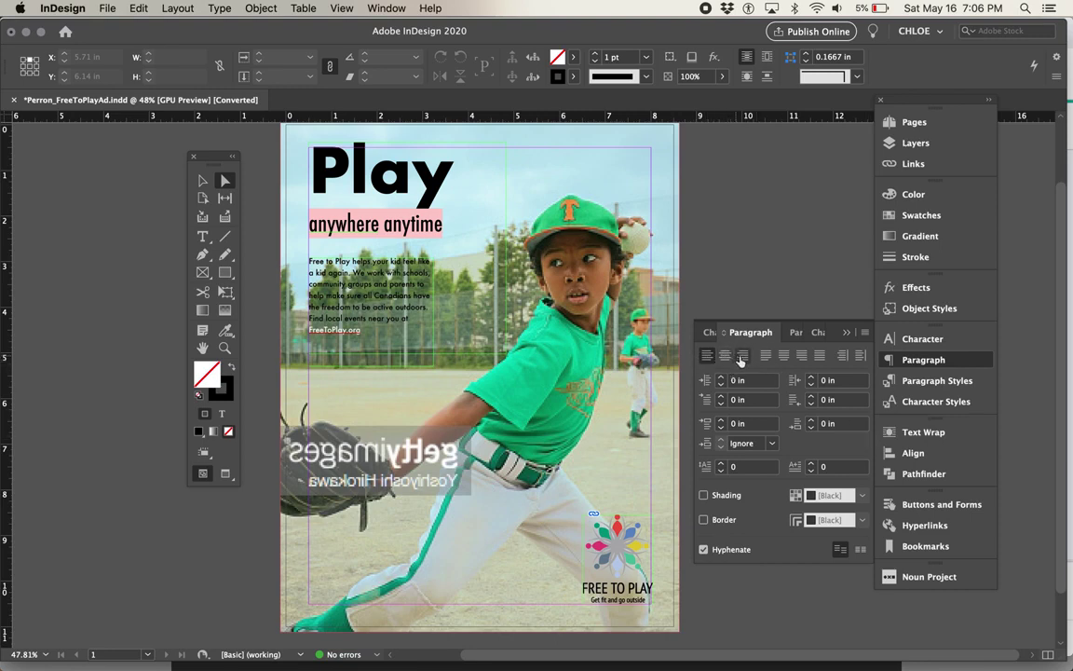
{"action": "left_click", "coordinate": [912, 453]}
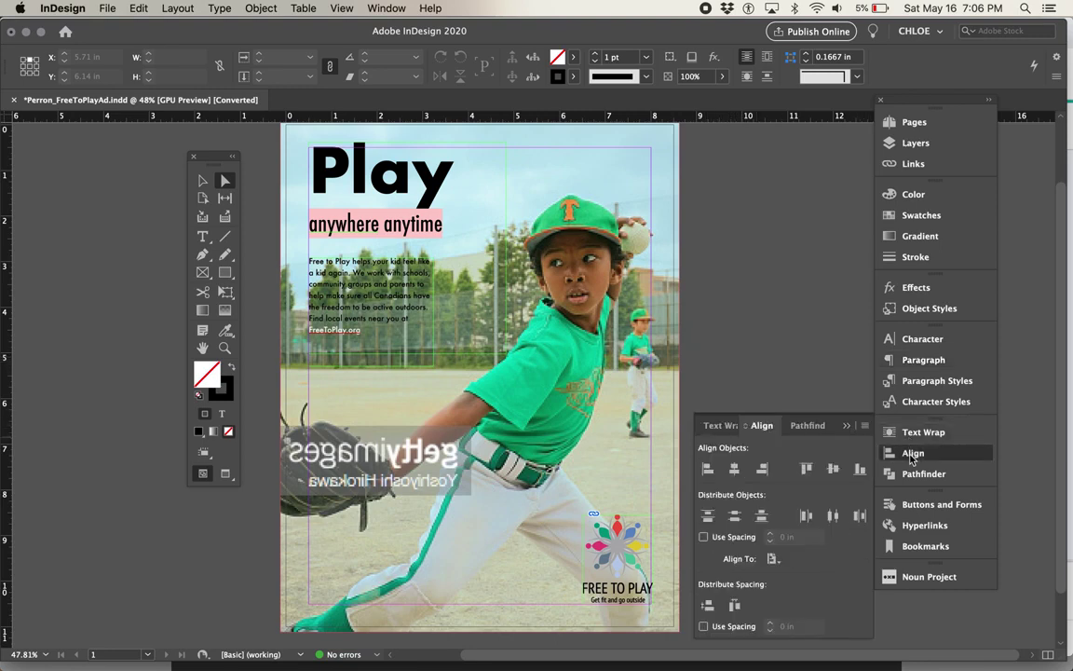
{"action": "left_click", "coordinate": [774, 557]}
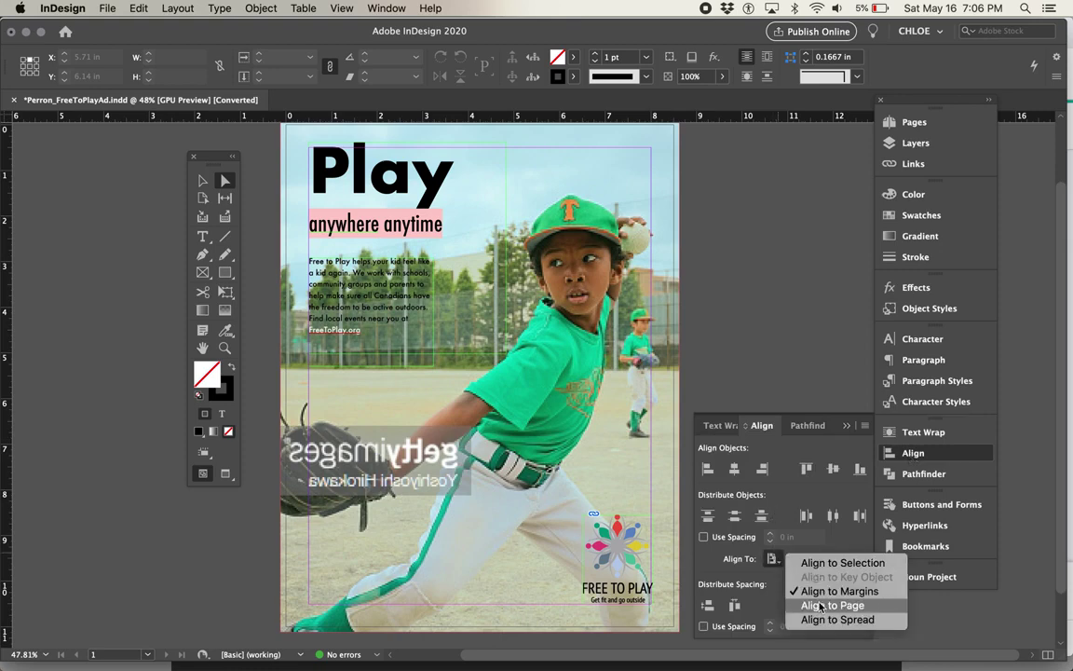
{"action": "left_click", "coordinate": [680, 284]}
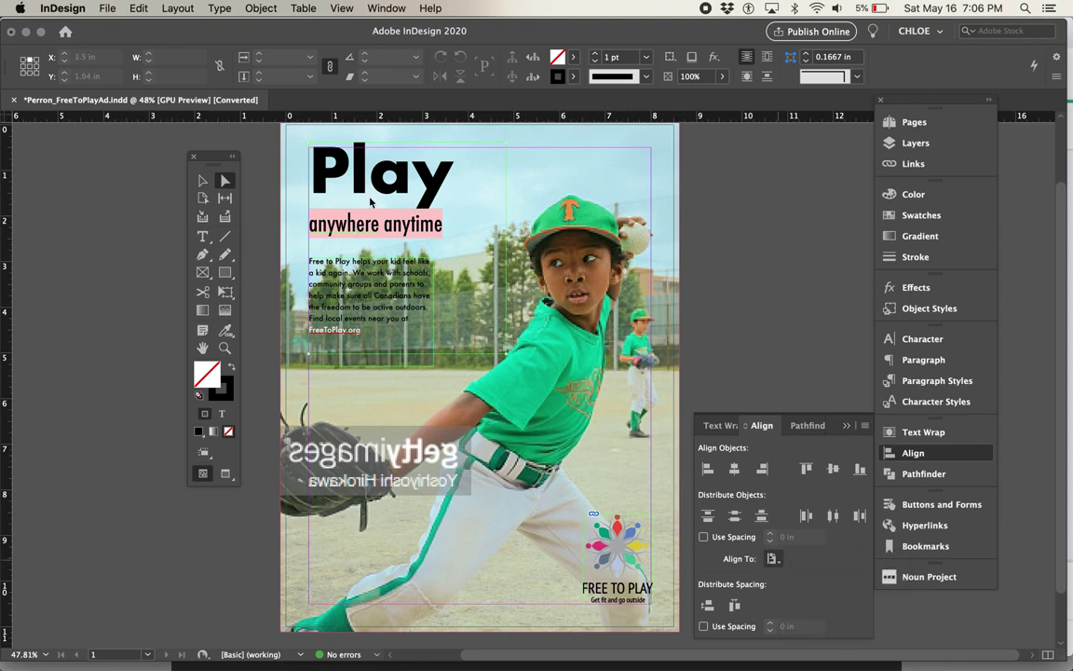
Move the headline frame to about X 3.635 in, Y 1.58 in, and the body text frame to about X 3.49 in, Y 6.08 in.
{"action": "key", "text": "v"}
{"action": "left_click", "coordinate": [331, 360]}
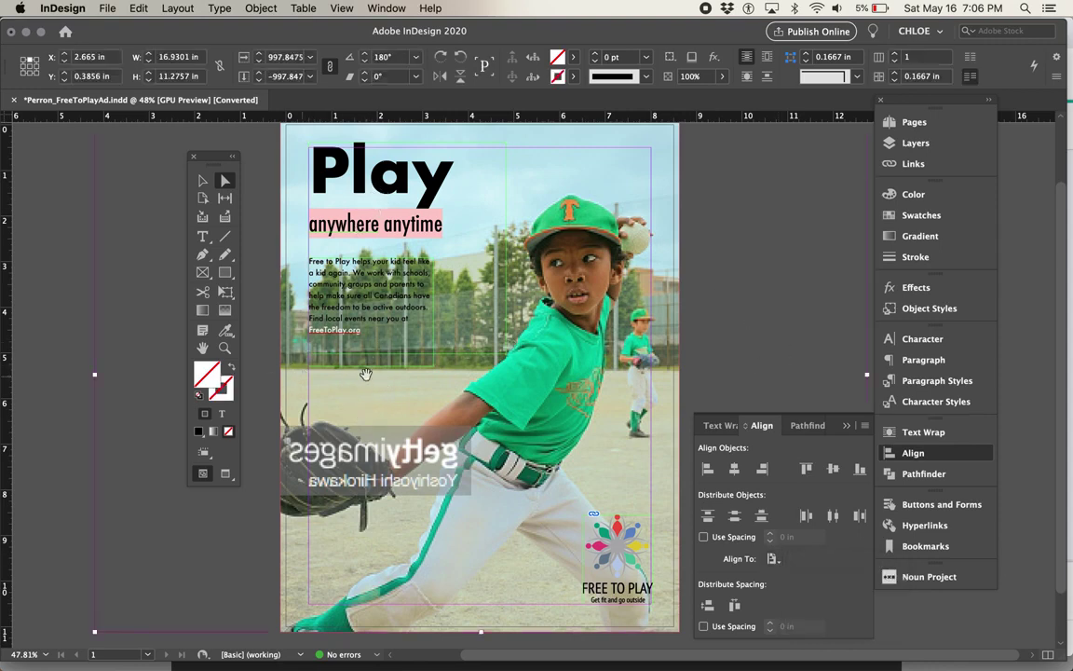
{"action": "left_click", "coordinate": [407, 254]}
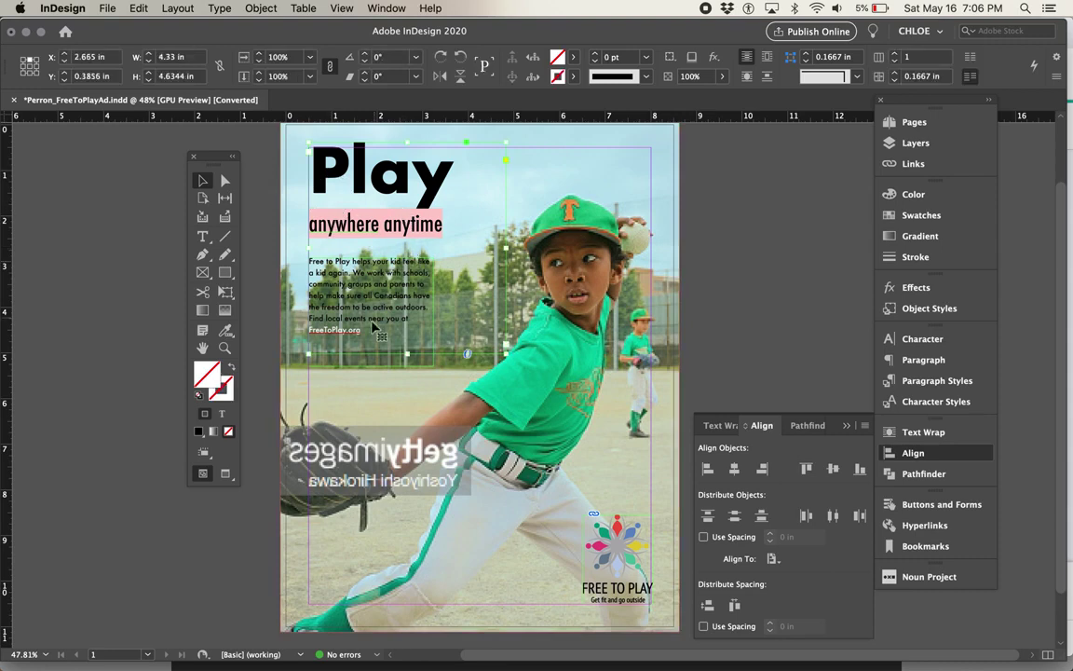
{"action": "left_click_drag", "start_coordinate": [323, 261], "coordinate": [432, 313]}
{"action": "left_click_drag", "start_coordinate": [360, 270], "coordinate": [400, 412]}
{"action": "left_click_drag", "start_coordinate": [484, 286], "coordinate": [418, 288]}
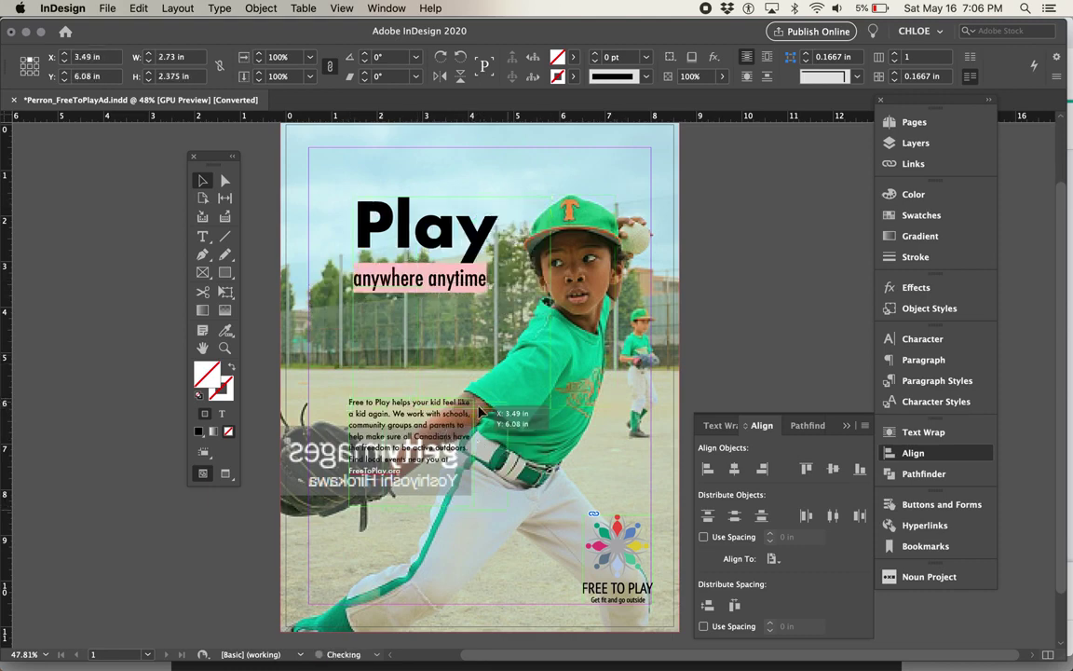
{"action": "left_click_drag", "start_coordinate": [475, 447], "coordinate": [510, 451]}
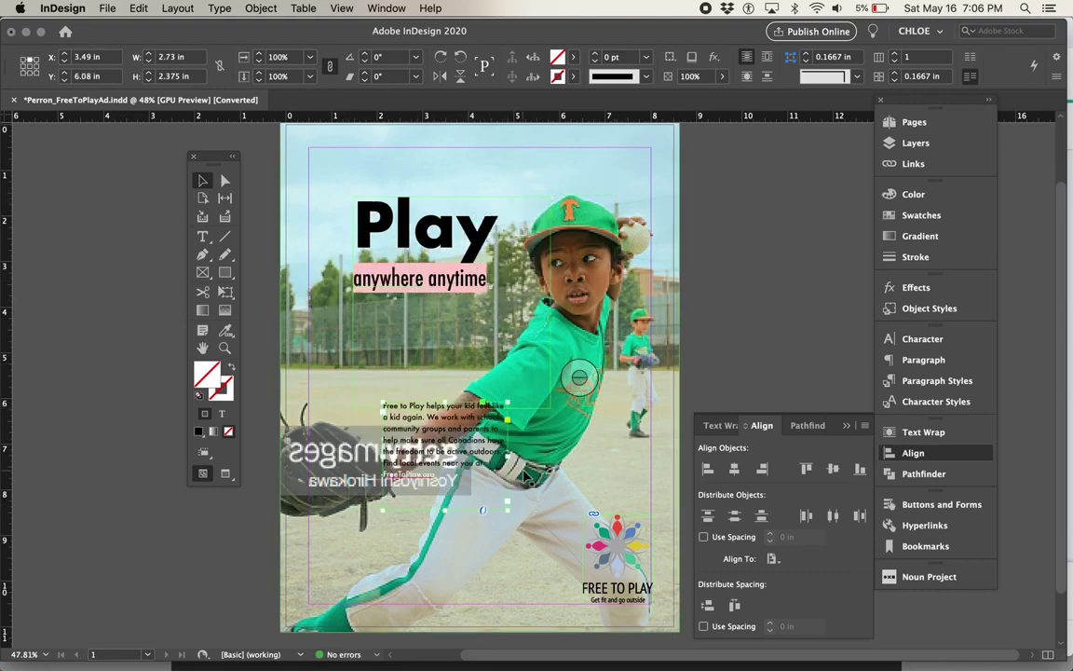
Extend the body text frame up to about Y 3.82 in, trim its excess height below the text, and shorten the headline frame to about 2.18 in.
{"action": "left_click_drag", "start_coordinate": [446, 415], "coordinate": [446, 313]}
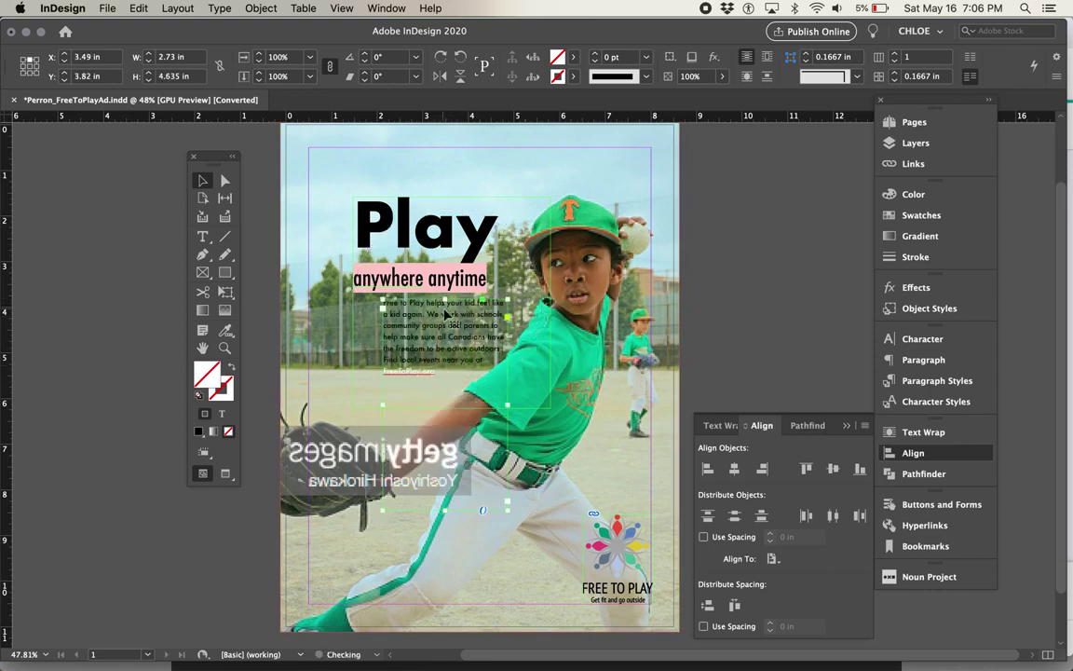
{"action": "left_click_drag", "start_coordinate": [445, 508], "coordinate": [446, 357]}
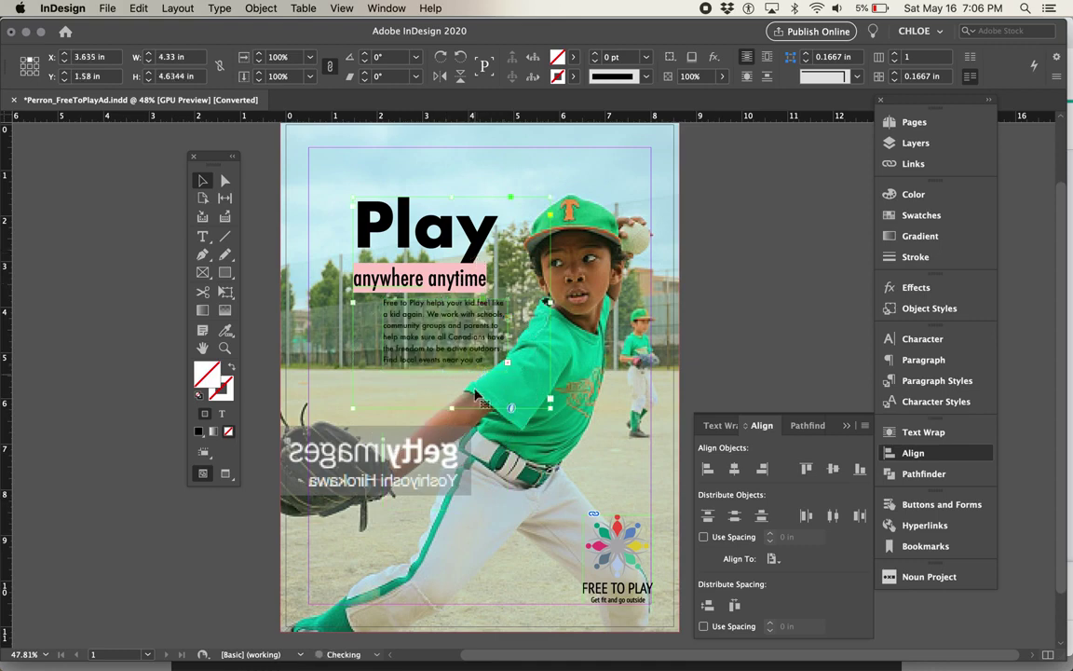
{"action": "left_click_drag", "start_coordinate": [452, 407], "coordinate": [452, 351]}
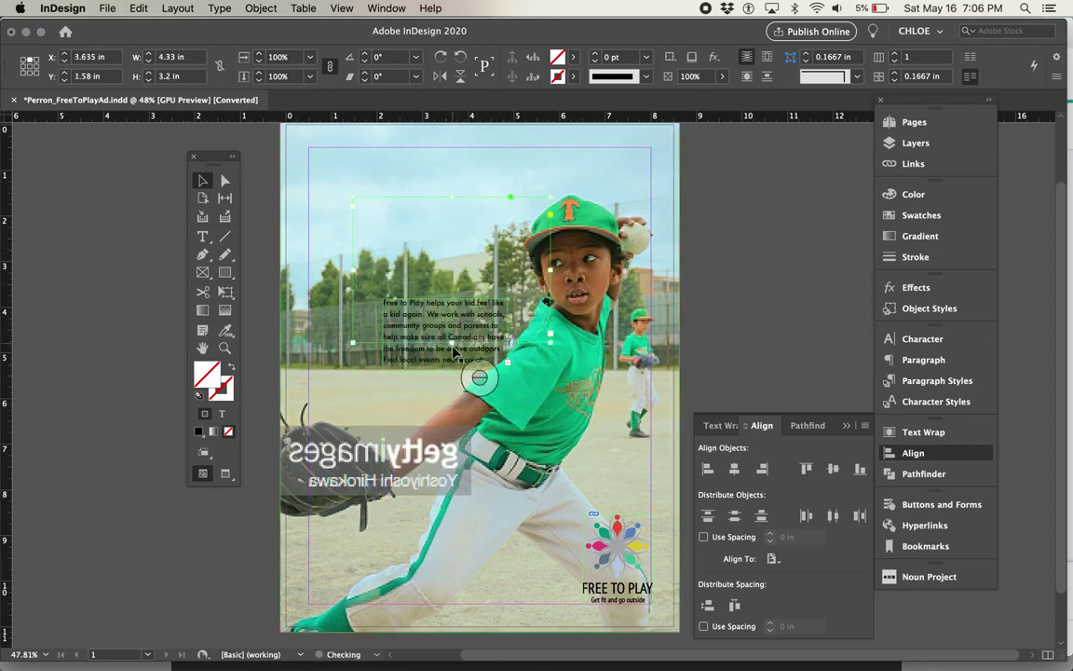
{"action": "key", "text": "super+z"}
{"action": "left_click_drag", "start_coordinate": [452, 199], "coordinate": [451, 299]}
{"action": "key", "text": "super+z"}
{"action": "left_click_drag", "start_coordinate": [447, 374], "coordinate": [447, 393]}
Align the headline frame to the left and top page margins.
{"action": "left_click", "coordinate": [472, 256]}
{"action": "left_click", "coordinate": [707, 468]}
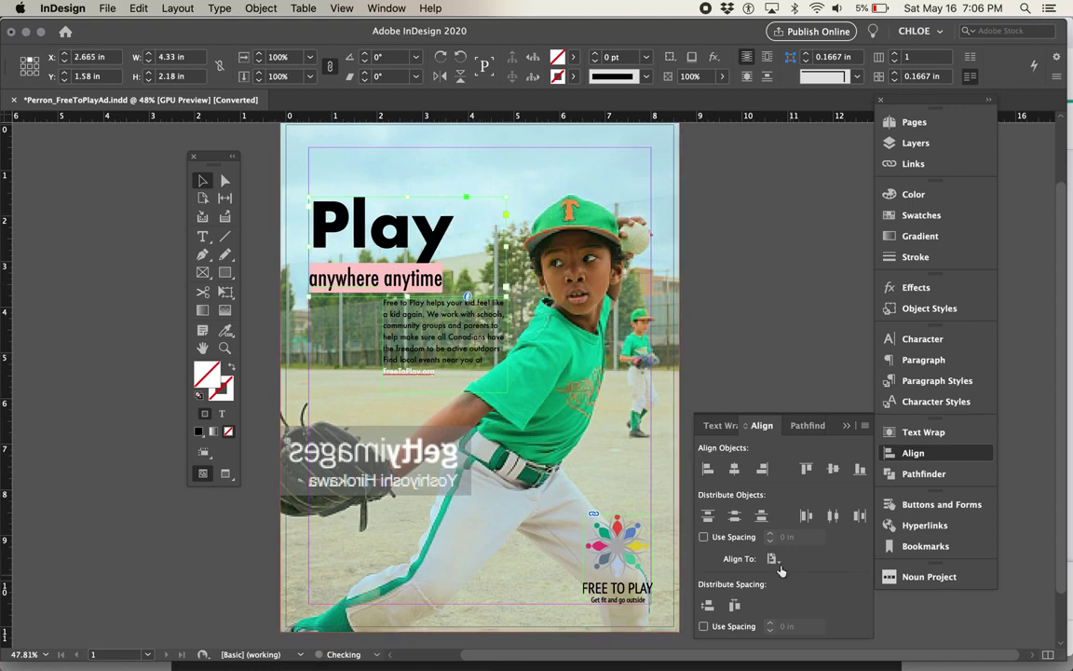
{"action": "left_click", "coordinate": [778, 562]}
{"action": "left_click", "coordinate": [815, 646]}
{"action": "left_click", "coordinate": [806, 468]}
Set alignment relative to the page and center the headline frame on it horizontally and vertically.
{"action": "left_click", "coordinate": [771, 558]}
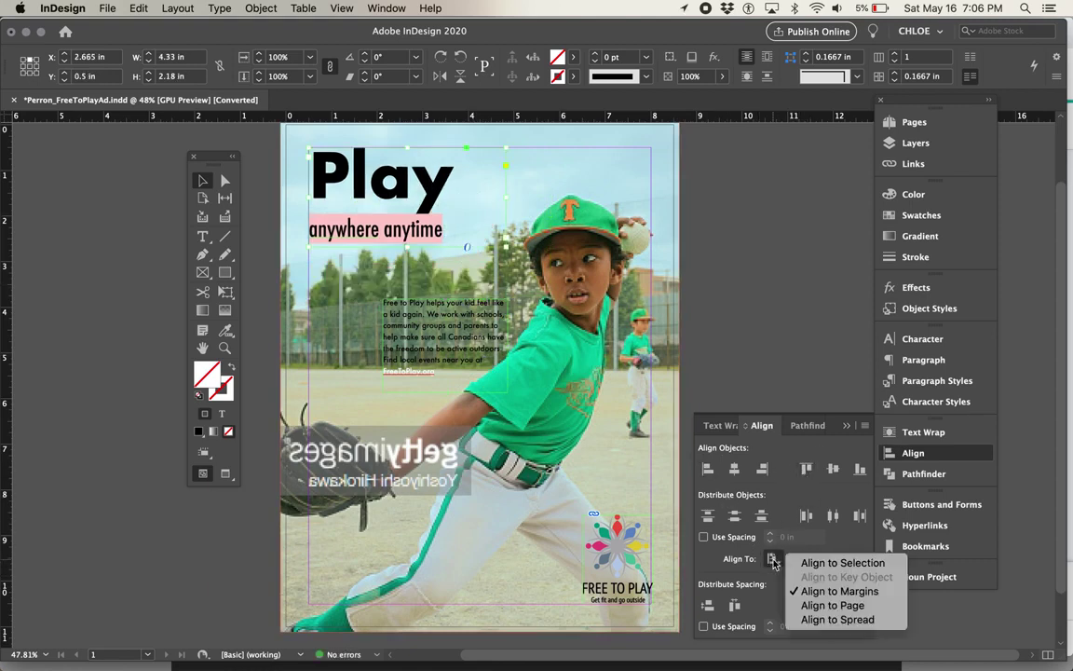
{"action": "left_click", "coordinate": [817, 608]}
{"action": "left_click", "coordinate": [734, 469]}
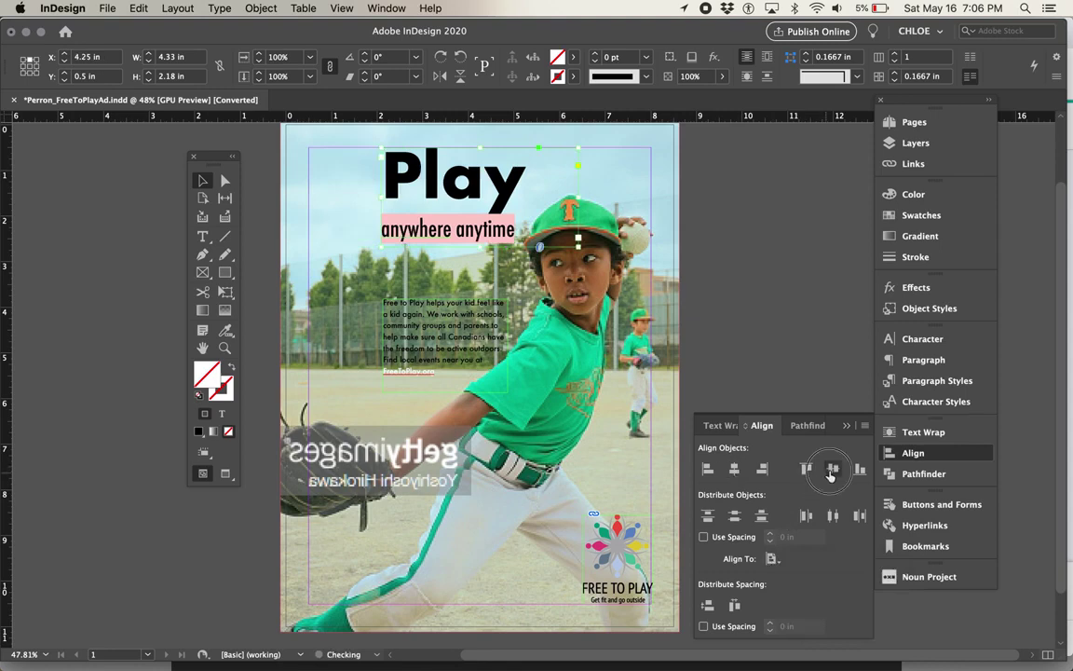
{"action": "left_click", "coordinate": [832, 468]}
Move the headline frame to about X 3.96 in, Y 1.34 in, and align the left edges of the headline and body text frames to the selection.
{"action": "left_click_drag", "start_coordinate": [471, 365], "coordinate": [456, 224]}
{"action": "left_click", "coordinate": [442, 328], "text": "shift"}
{"action": "left_click", "coordinate": [773, 559]}
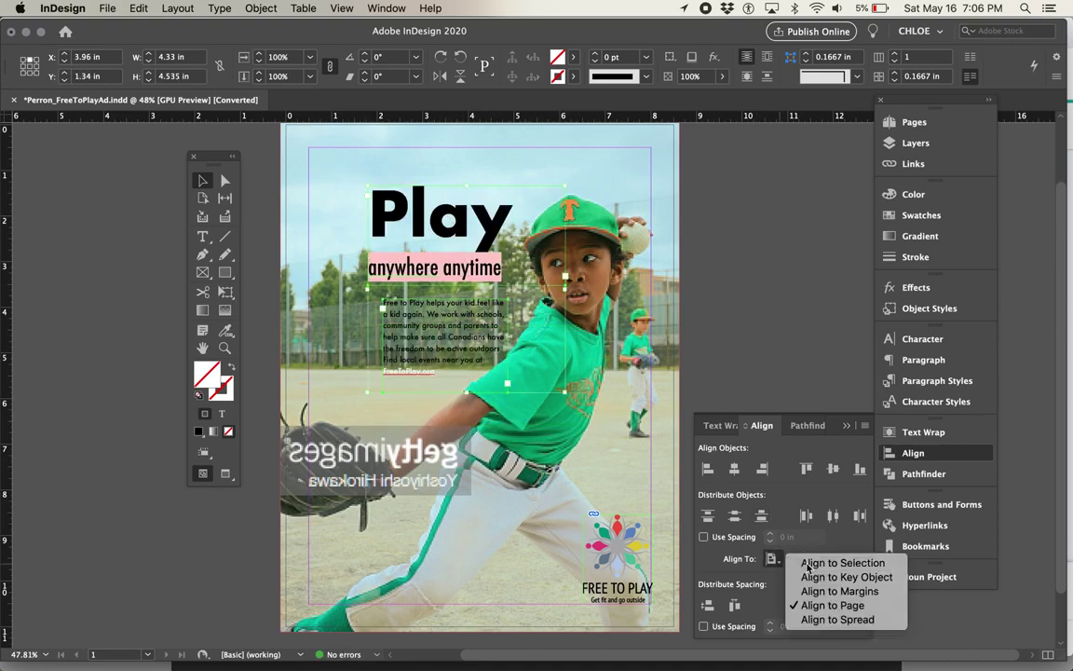
{"action": "left_click", "coordinate": [745, 504]}
{"action": "left_click", "coordinate": [708, 470]}
{"action": "left_click", "coordinate": [712, 306]}
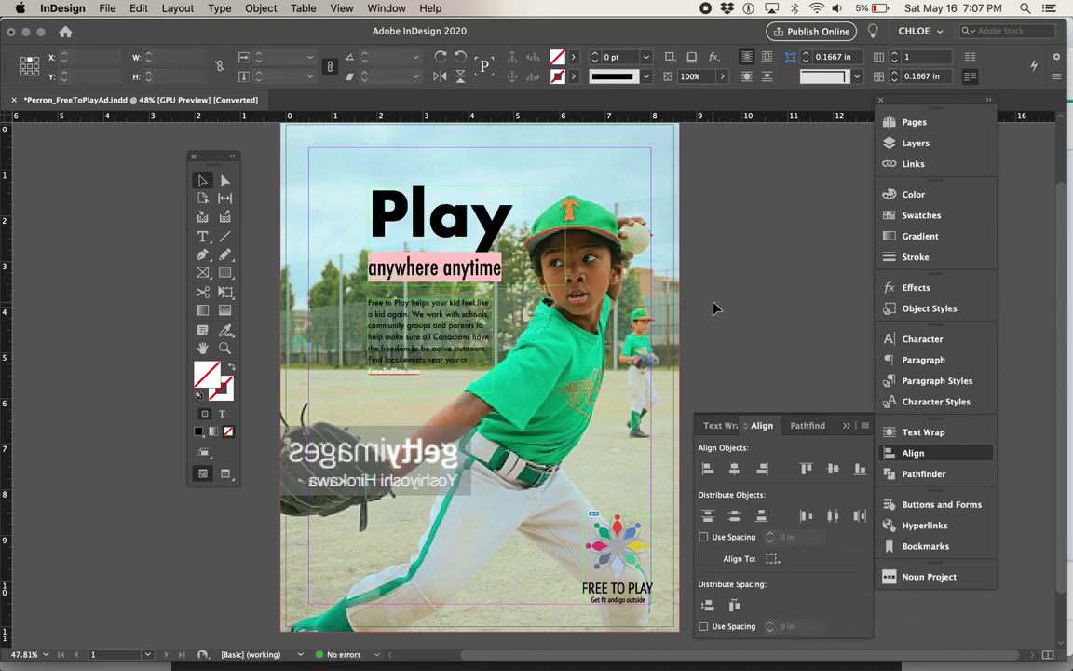
Preview without guides and nudge the headline and body text frames together left to about X 3.4 in and slightly upward.
{"action": "key", "text": "w"}
{"action": "key", "text": "shift+Left"}
{"action": "key", "text": "shift+Left"}
{"action": "key", "text": "shift+Left"}
{"action": "key", "text": "shift+Left"}
{"action": "key", "text": "shift+Up"}
{"action": "key", "text": "shift+Up"}
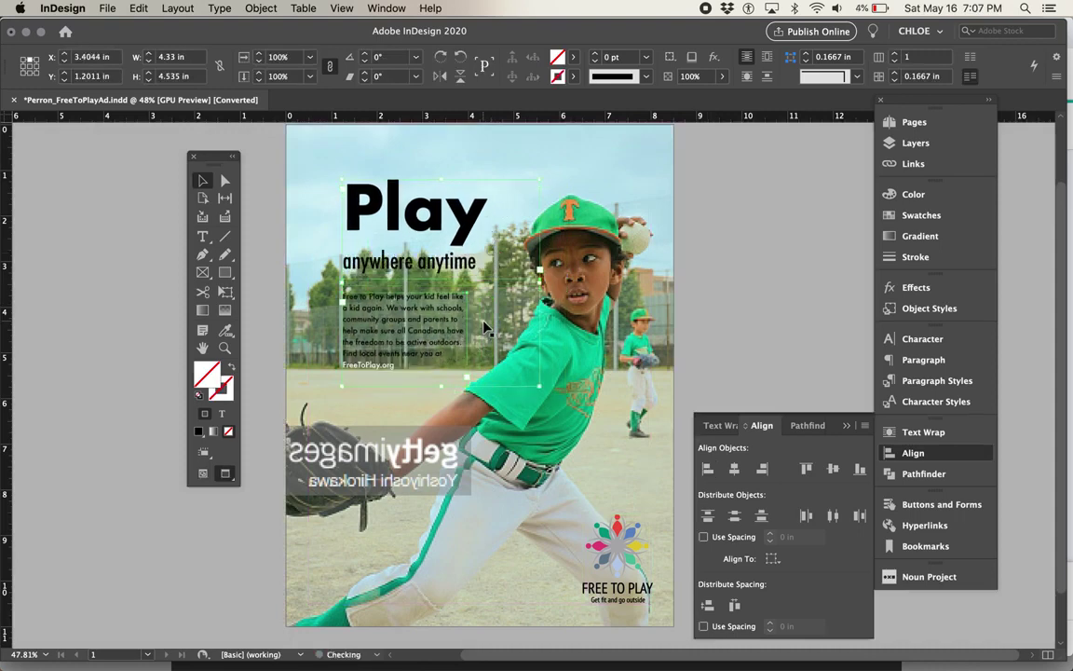
{"action": "left_click", "coordinate": [707, 325]}
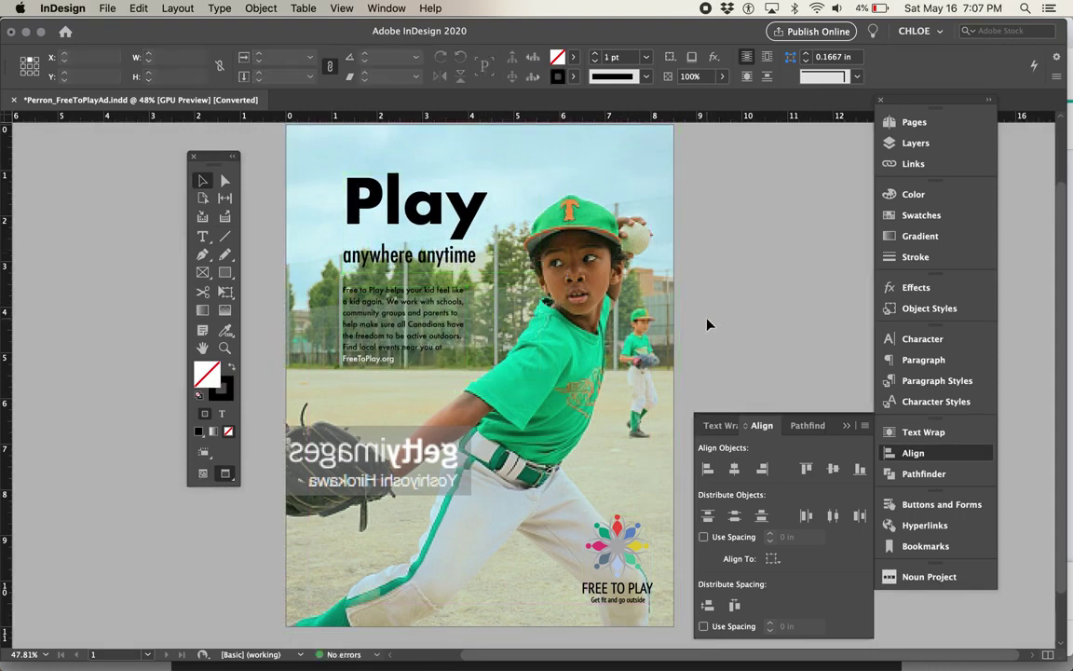